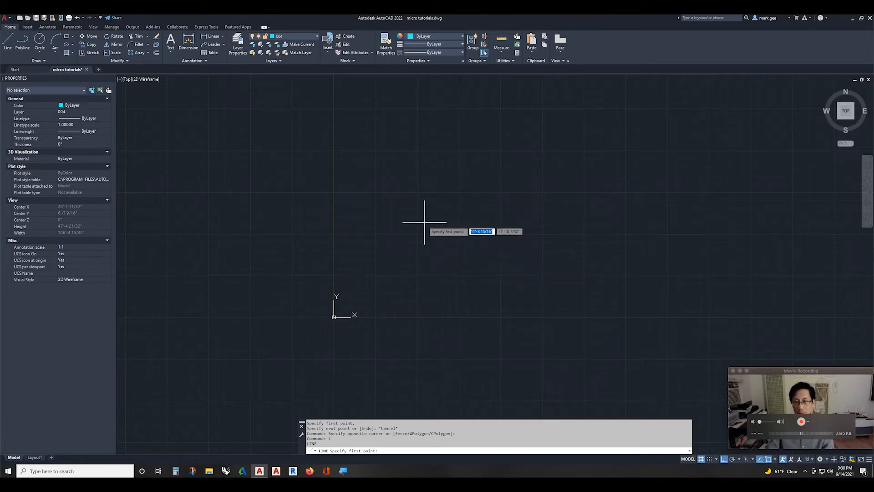
Draw a horizontal line 240 inches long toward the right using Ortho mode, starting up and right of the origin.
left_click(424, 222)
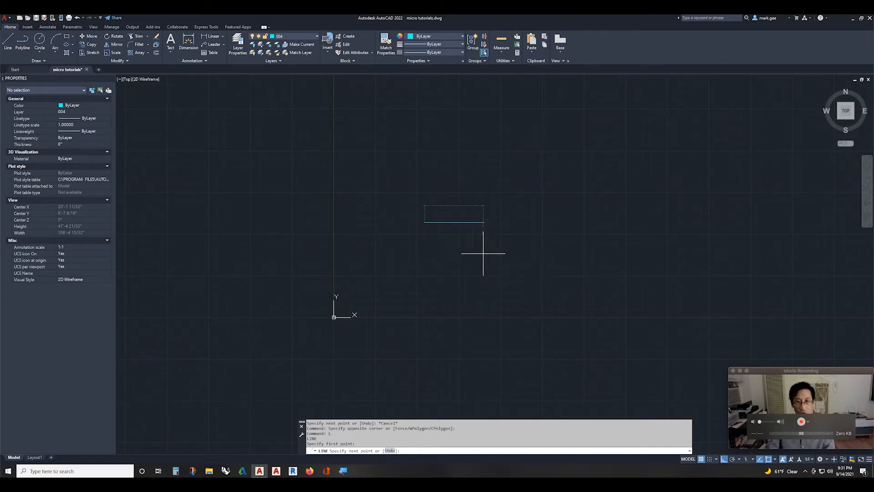
key("F8")
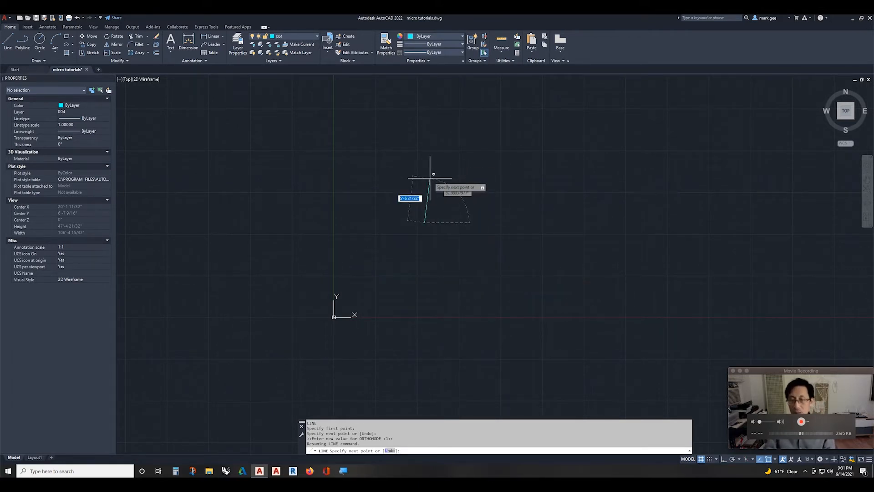
key("F8")
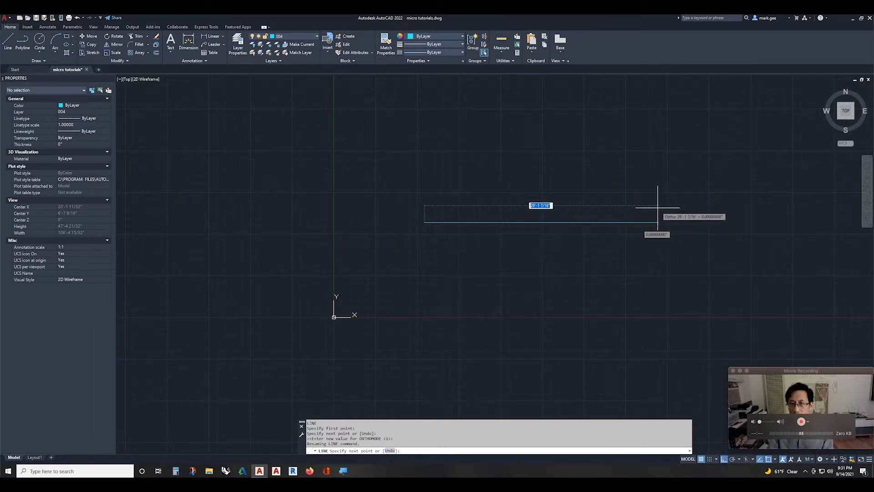
type("240")
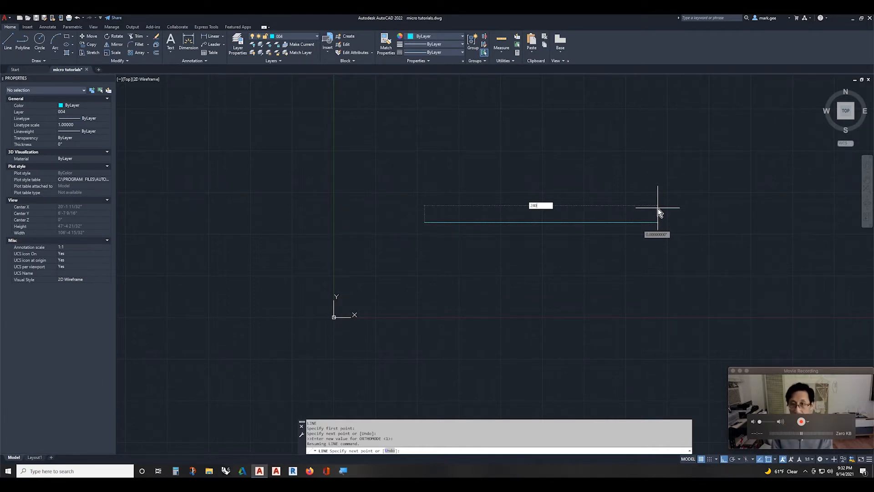
key("Return")
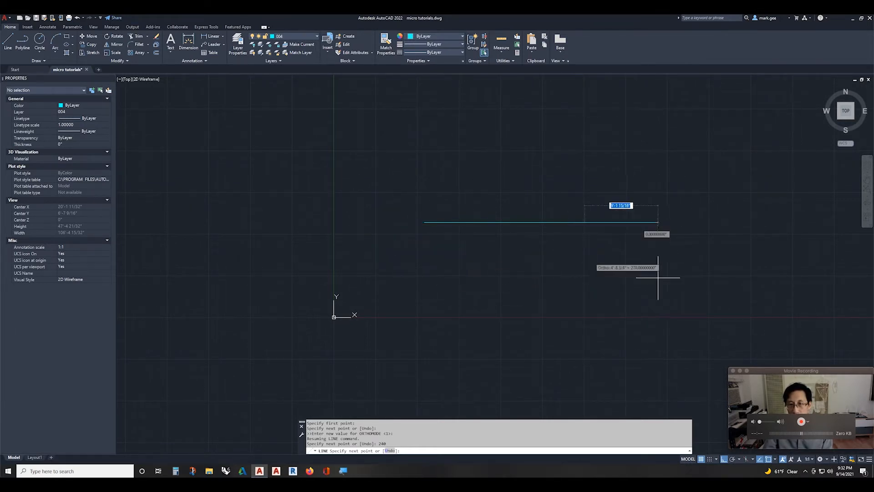
key("F8")
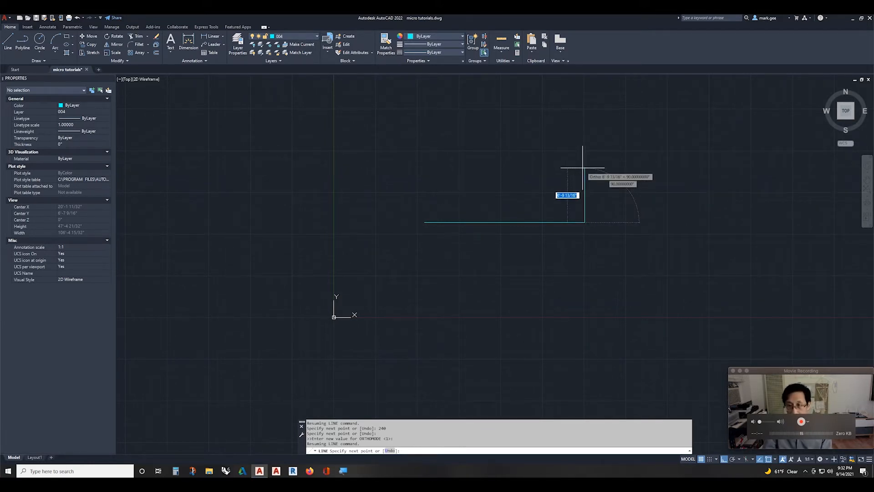
key("Escape")
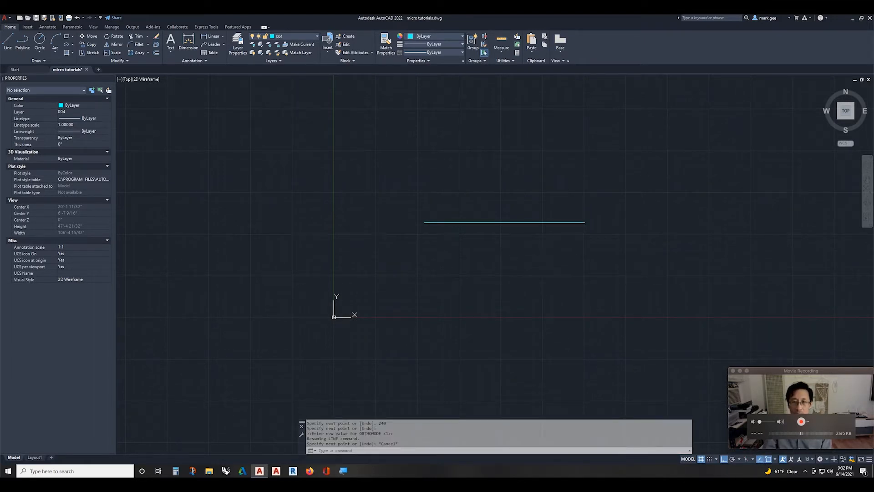
Select the horizontal line to check its length and angle properties, and clear the selection.
left_click(512, 252)
left_click(465, 168)
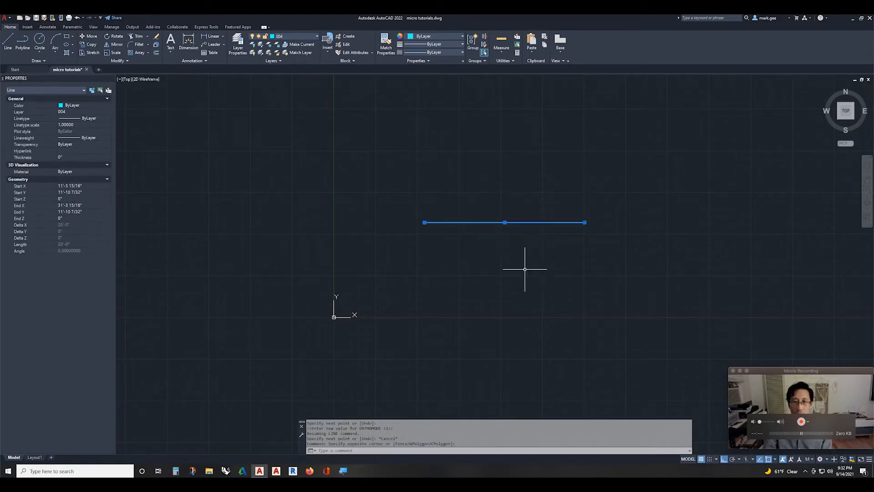
key("Escape")
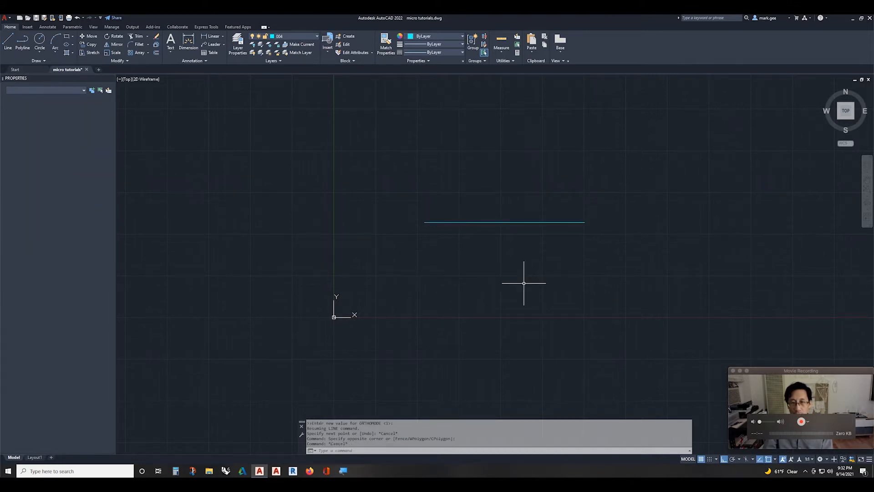
key("Escape")
Draw a 120-inch line at a 45-degree angle override, starting below the horizontal line's left end.
type("l")
key("Return")
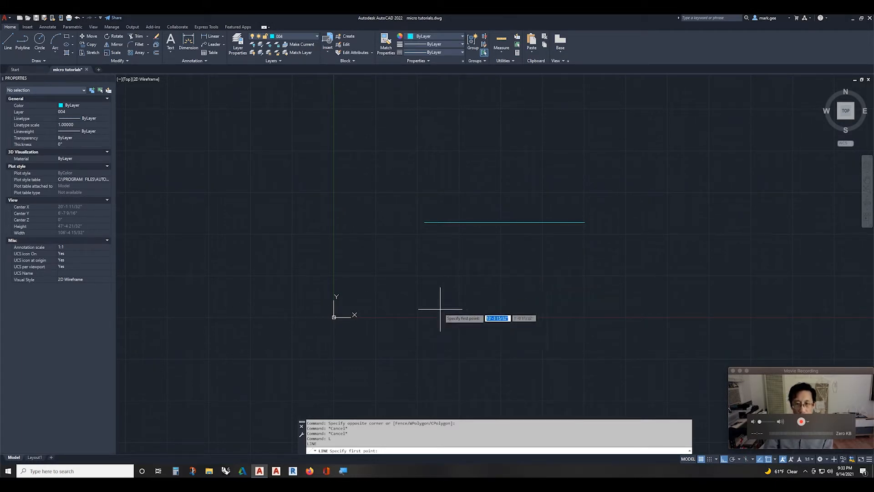
left_click(437, 309)
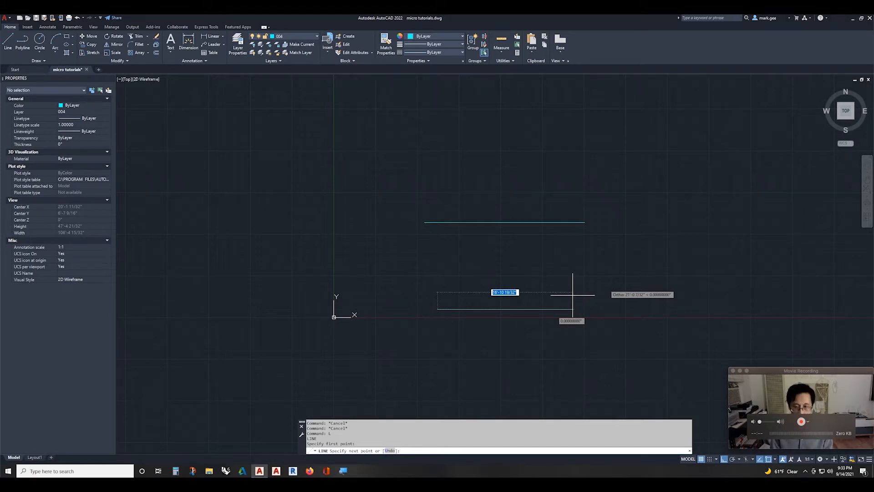
key("F8")
type("<45")
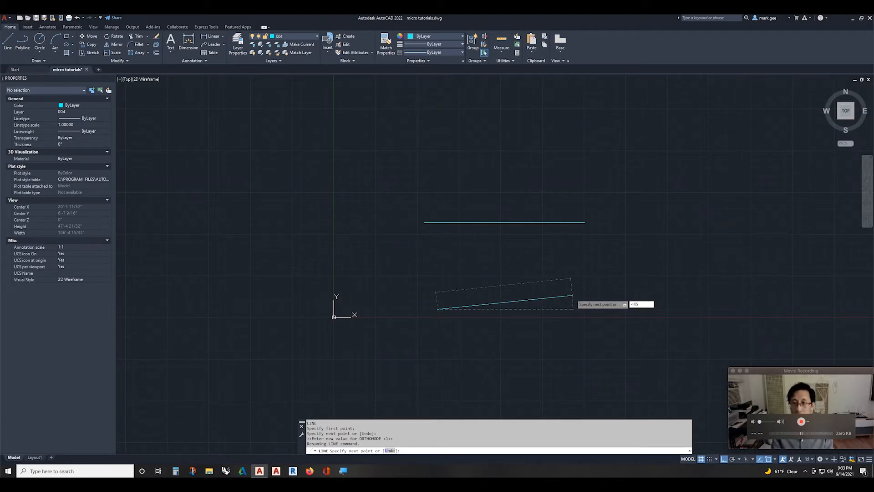
key("Return")
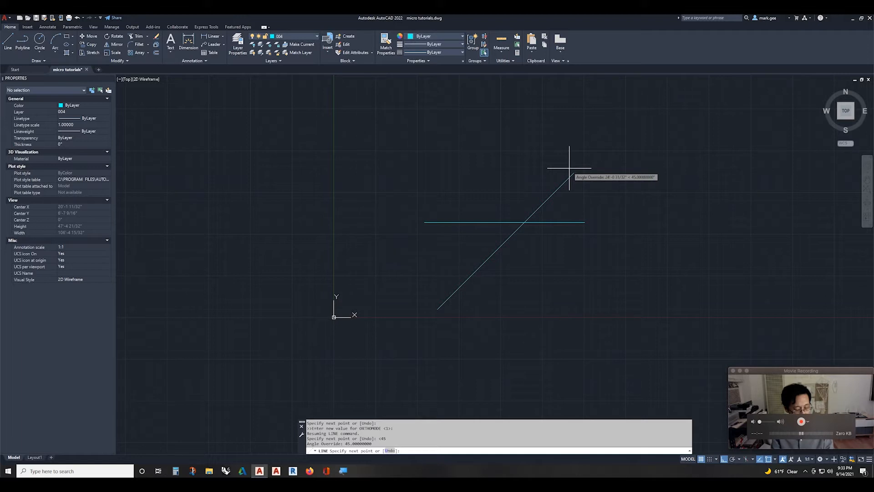
type("120")
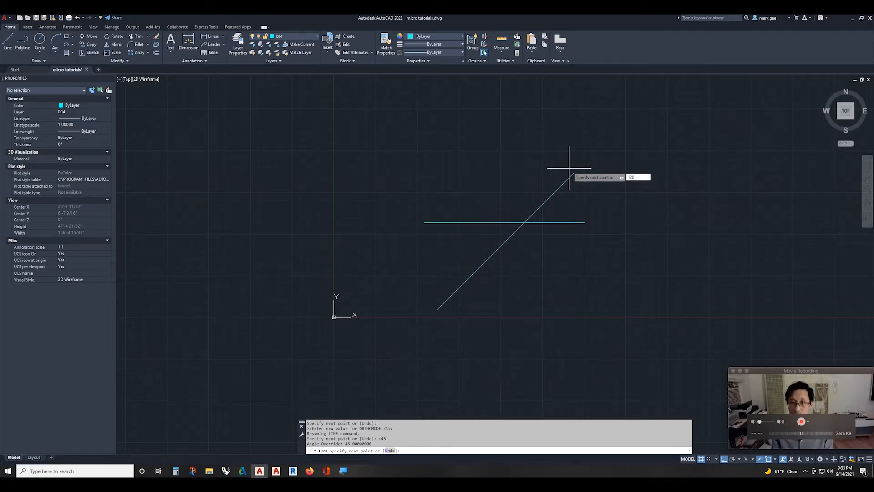
key("Return")
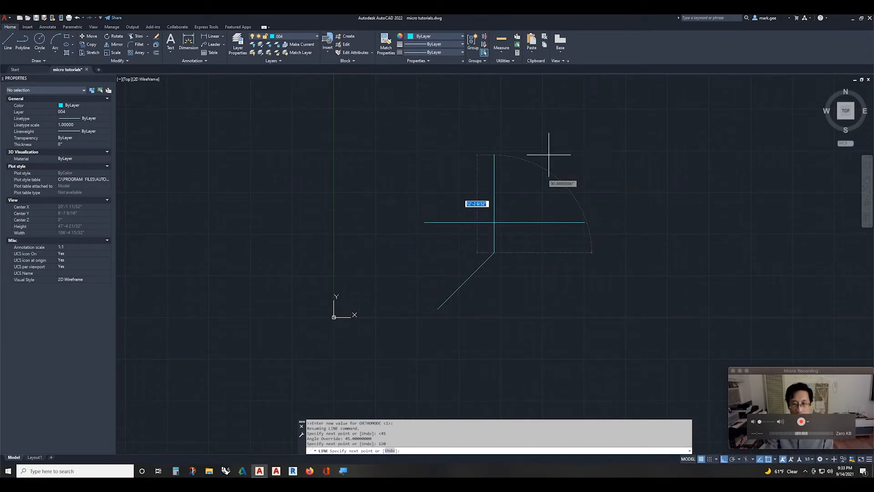
key("Return")
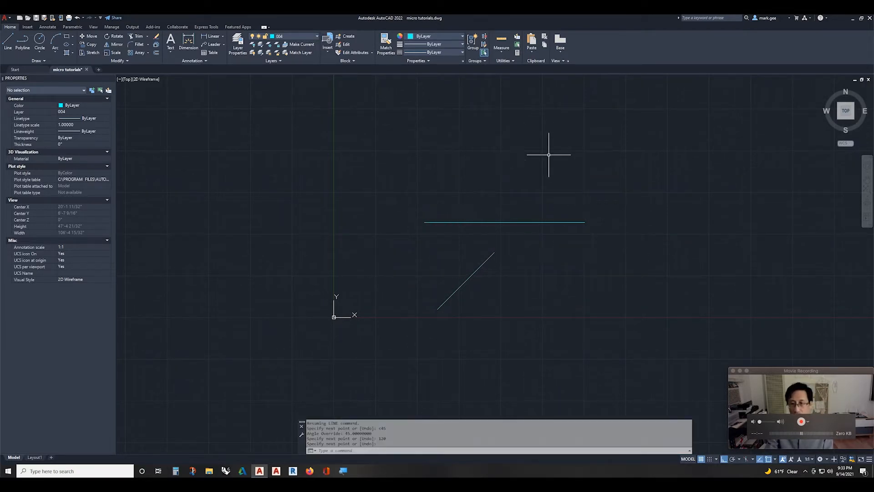
Inspect the length and angle properties of the 45-degree line and of the horizontal line, leaving both deselected.
left_click(481, 307)
left_click(433, 256)
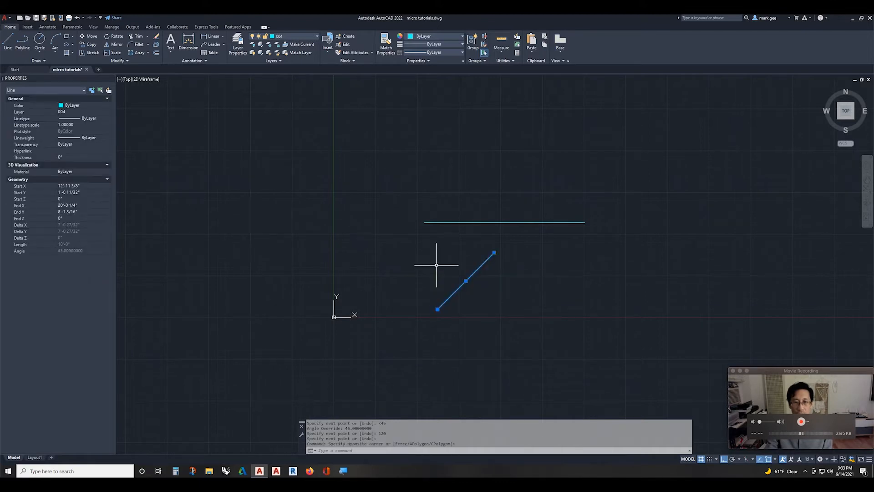
key("Escape")
key("Escape")
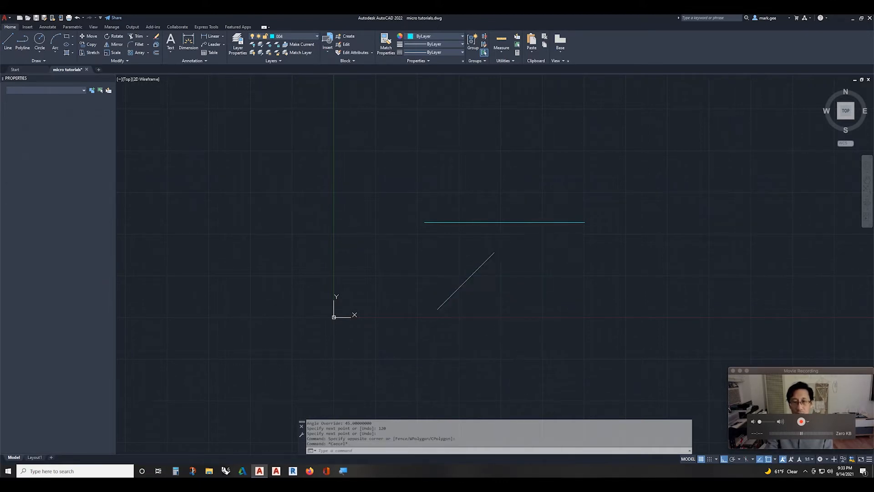
left_click(555, 234)
left_click(521, 173)
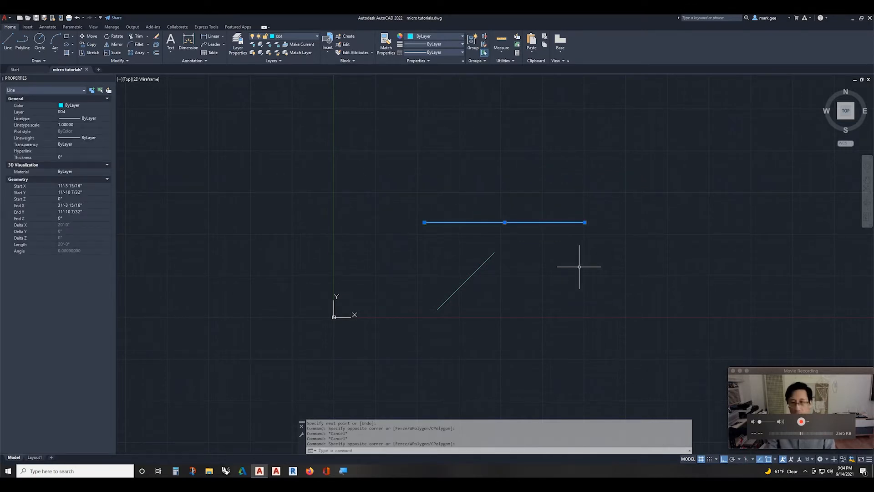
key("Escape")
key("Escape")
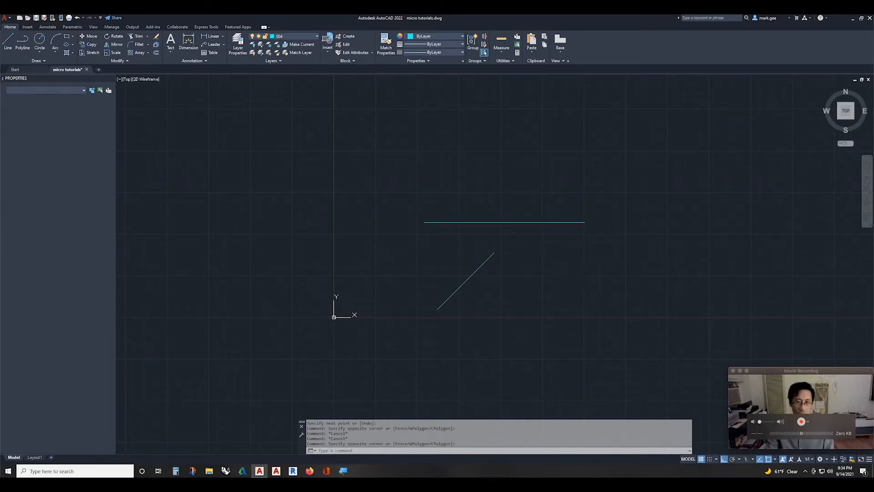
key("Escape")
key("Escape")
key("Escape")
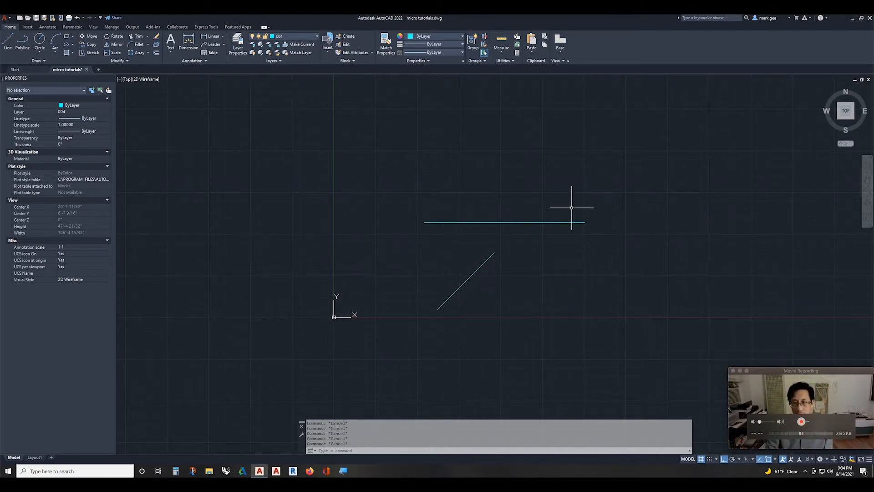
Draw a vertical line 60 inches long upward from the midpoint of the horizontal line.
key("Return")
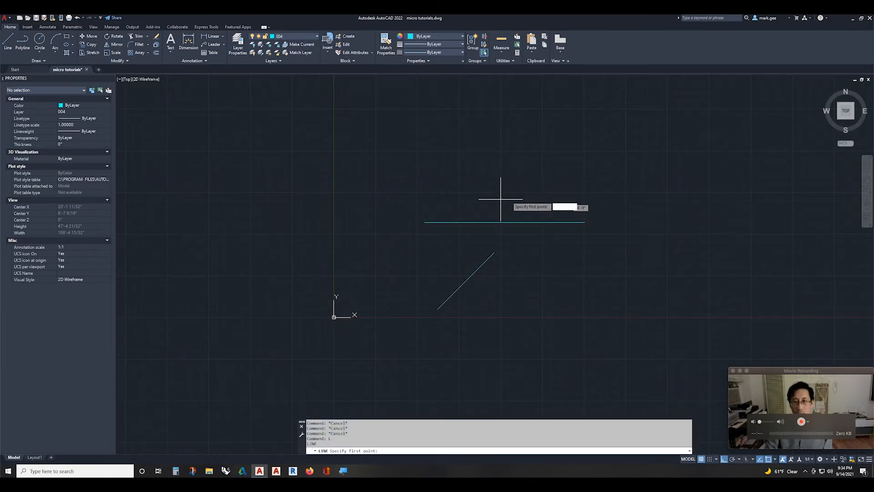
left_click(504, 222)
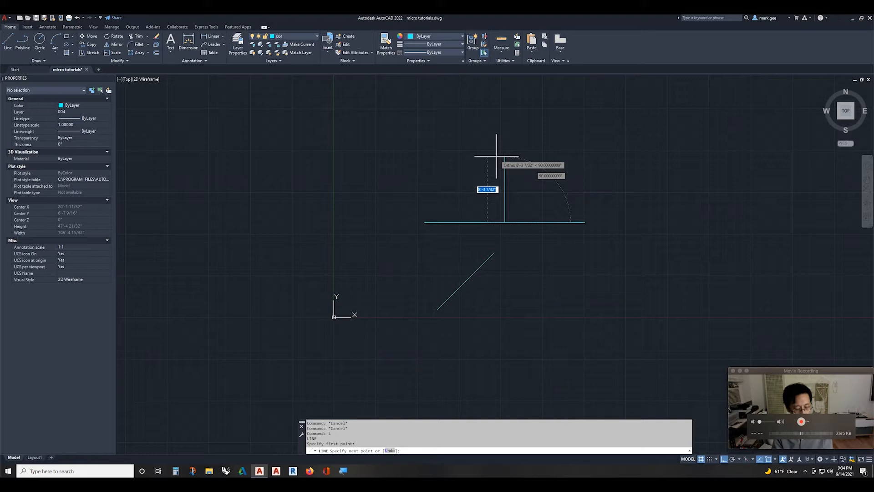
type("60")
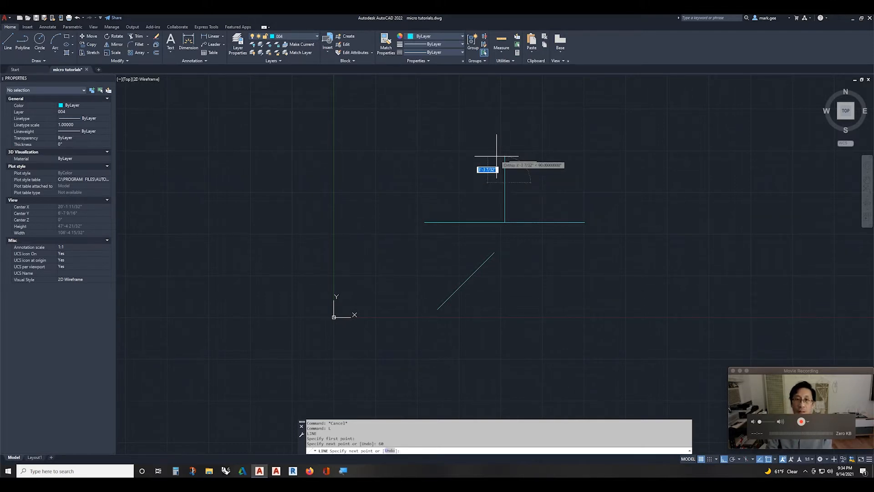
key("Return")
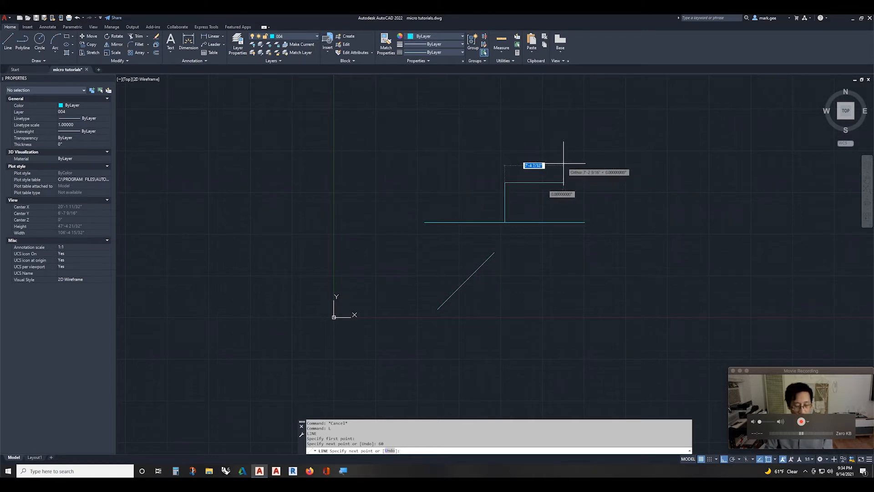
key("Return")
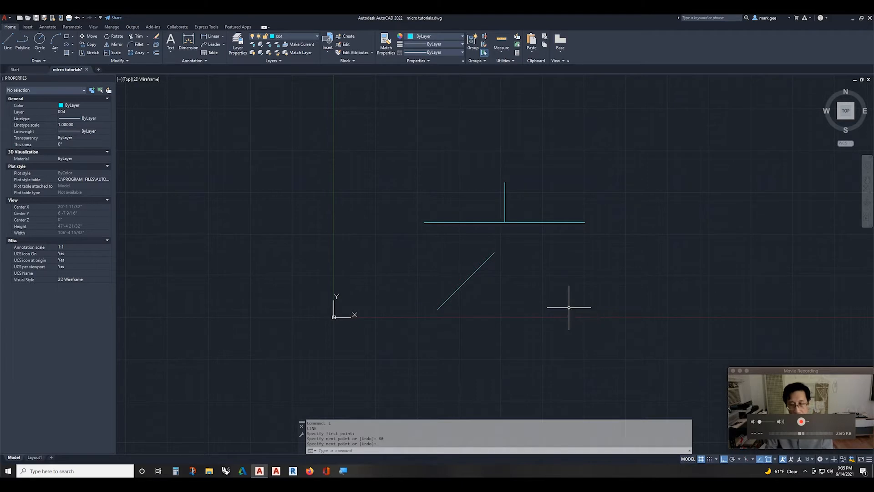
Draw a closed rectangle of lines, 120 inches wide and 48 inches high, to the right of the angled line.
type("l")
key("Return")
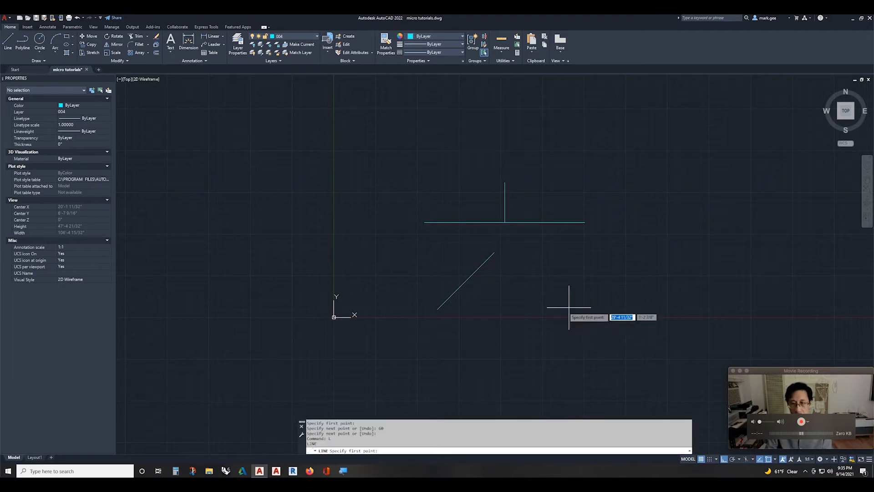
left_click(548, 288)
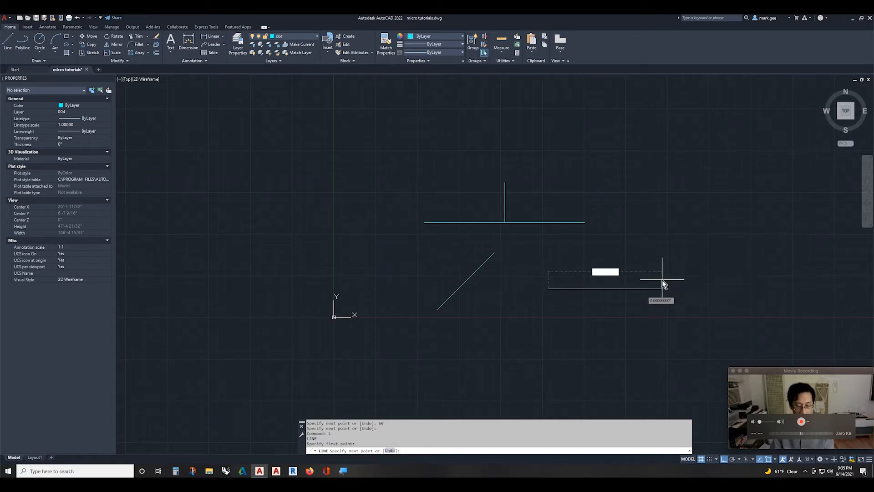
key("Return")
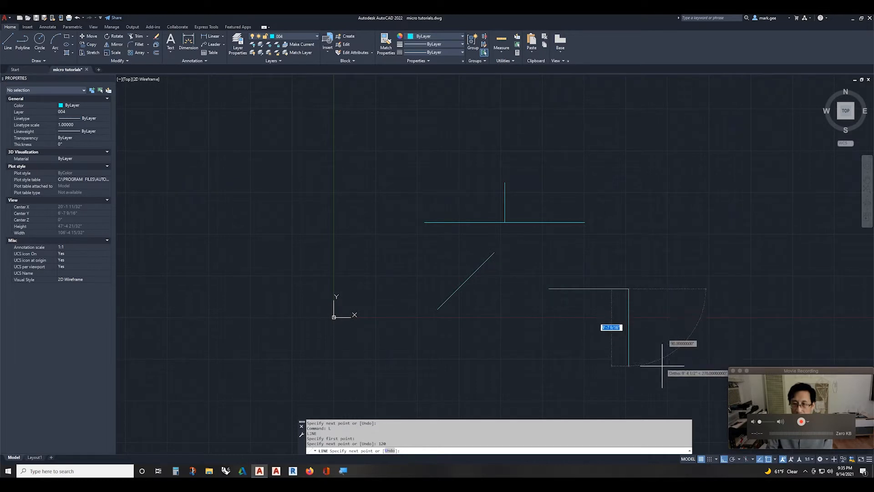
type("48")
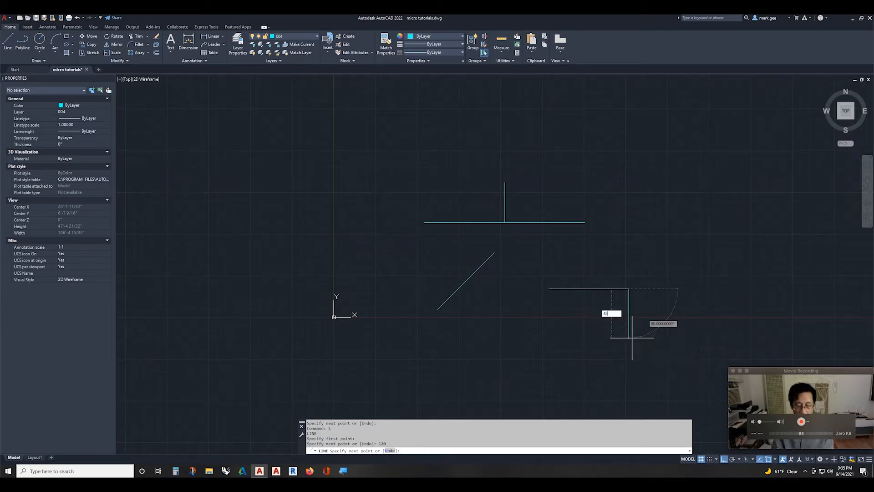
key("Return")
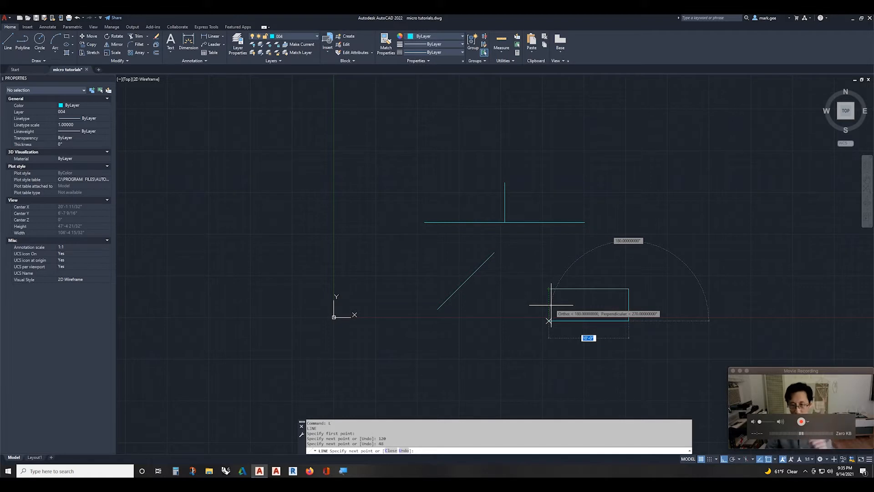
left_click(550, 305)
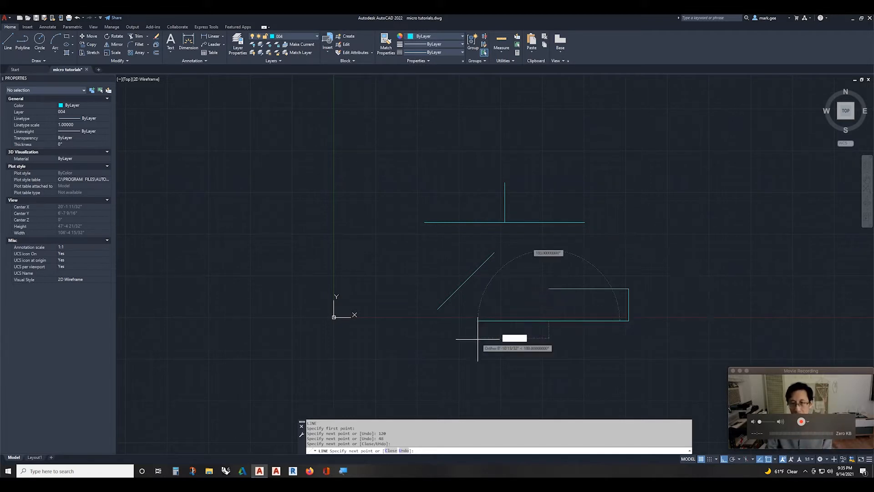
left_click(549, 289)
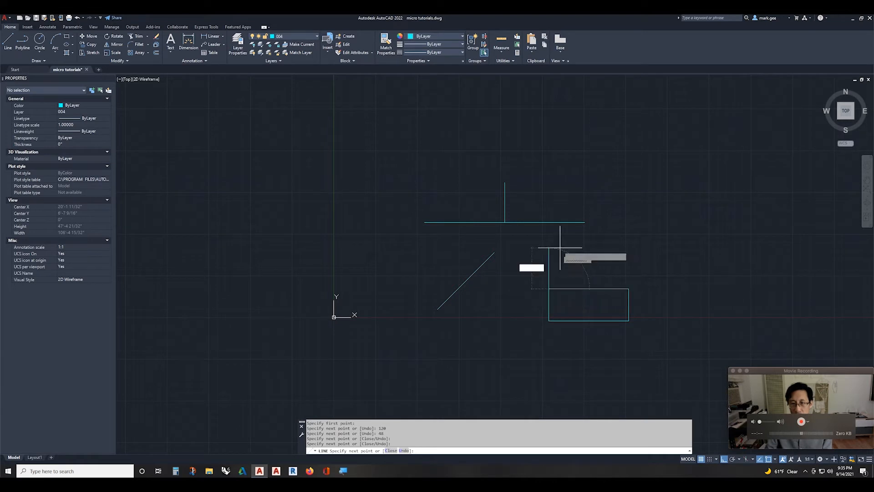
key("F8")
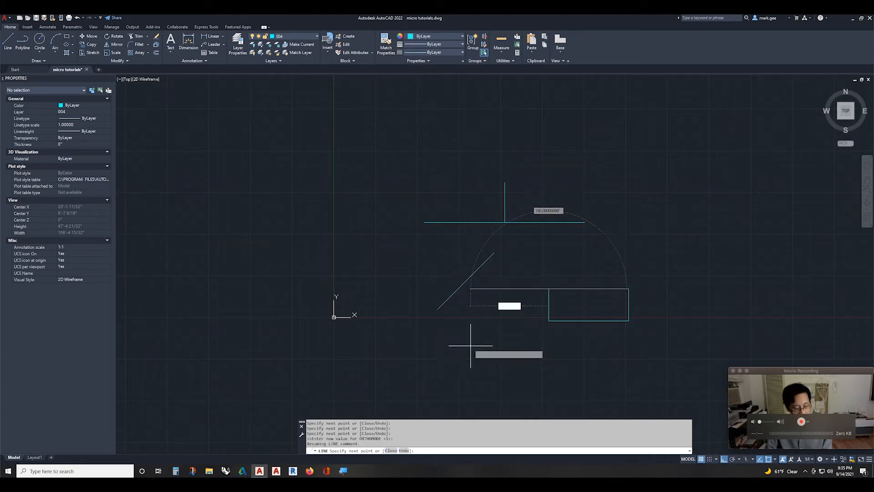
key("Return")
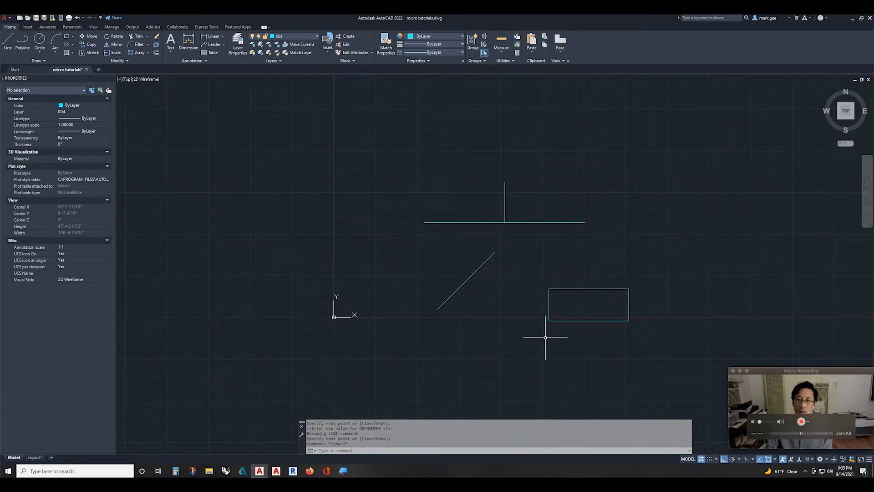
Select all four lines of the rectangle together, and clear the selection.
left_click(530, 344)
left_click(681, 256)
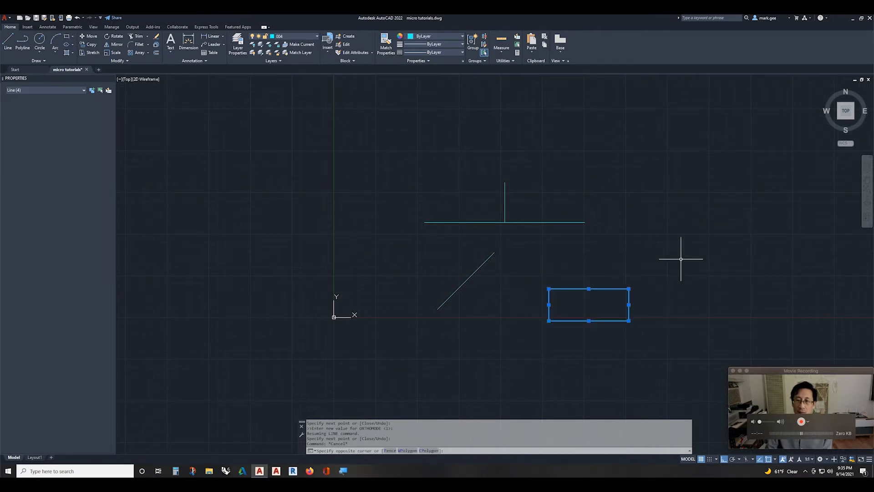
key("Escape")
key("Escape")
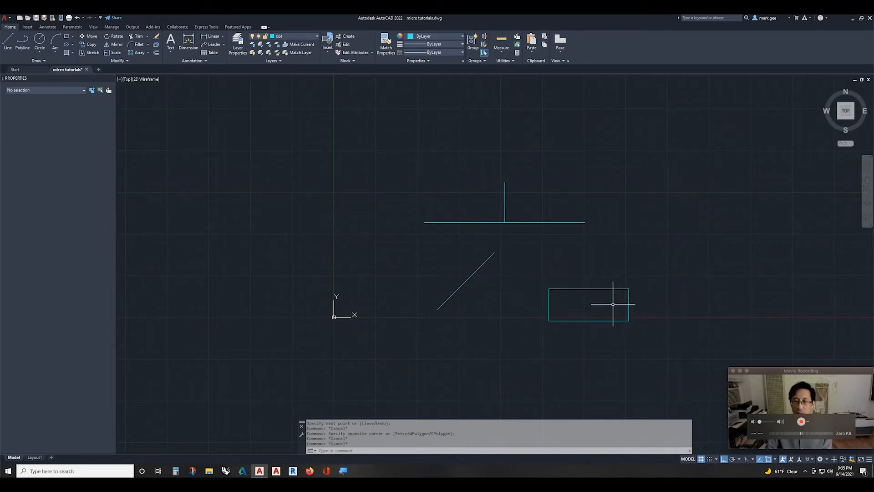
Select the rectangle's upper, left and lower sides one after another to check them as individual lines, and clear the selection.
left_click(613, 304)
left_click(581, 264)
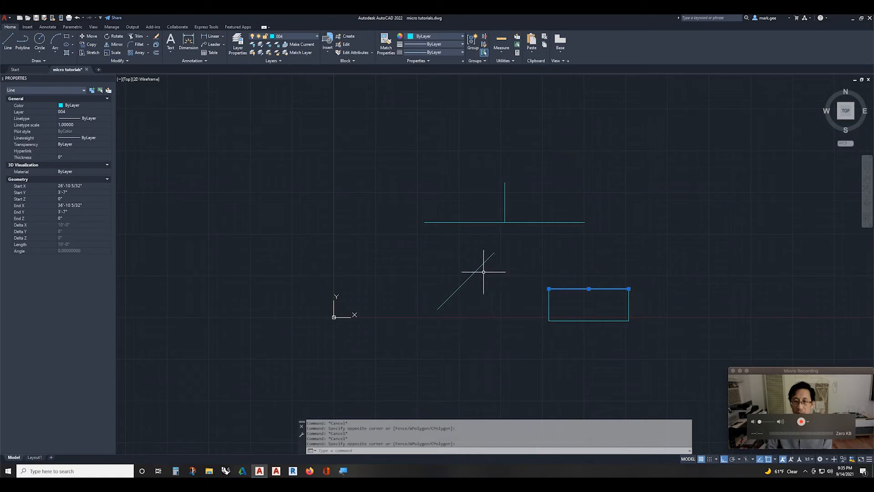
left_click(524, 271)
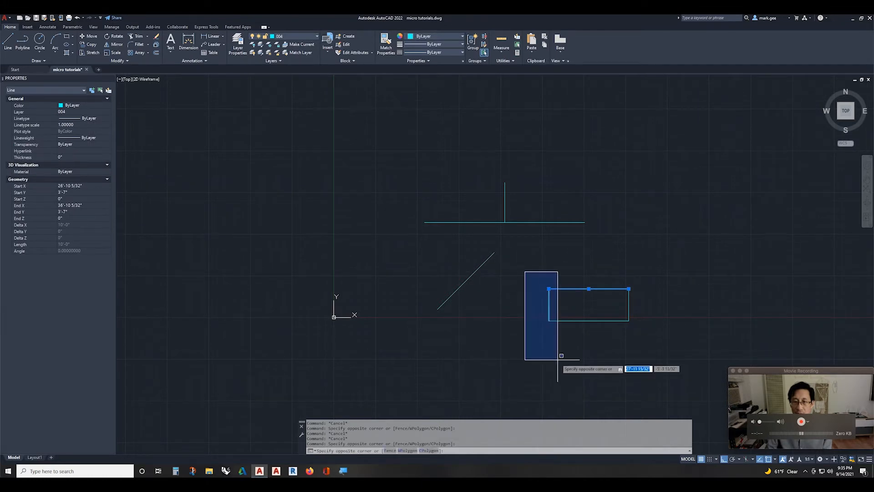
left_click(559, 357)
left_click(505, 346)
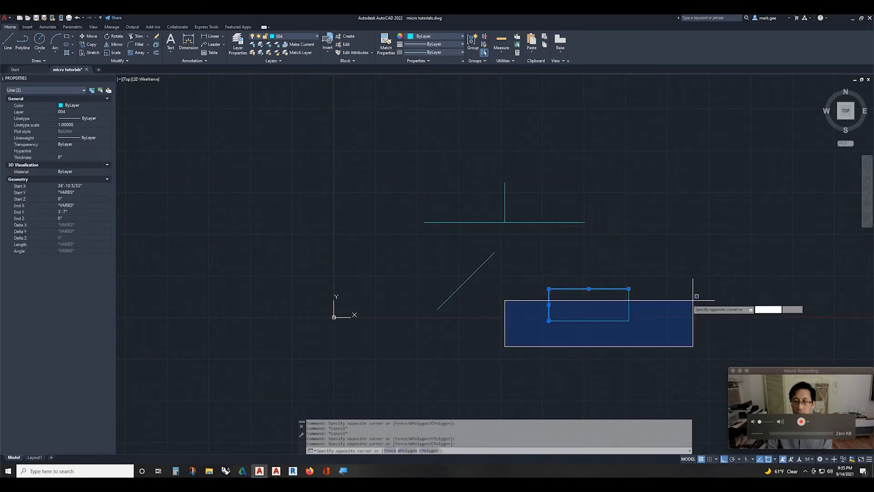
left_click(687, 301)
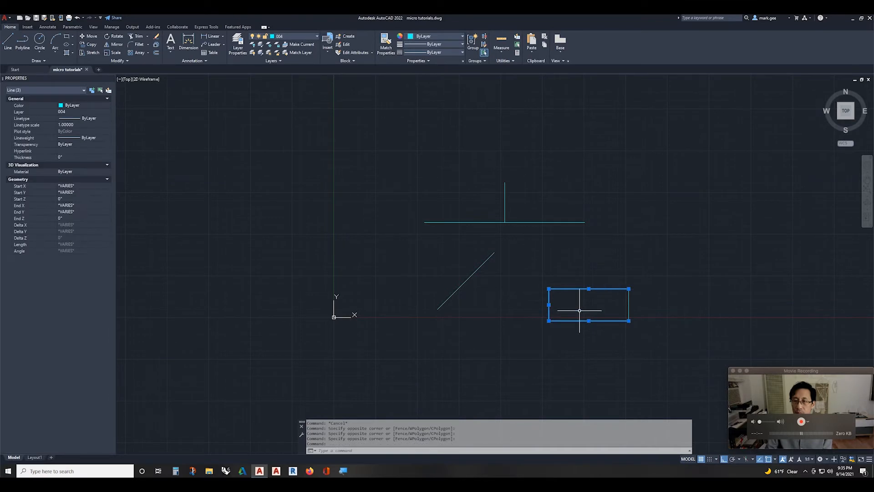
key("Escape")
key("Escape")
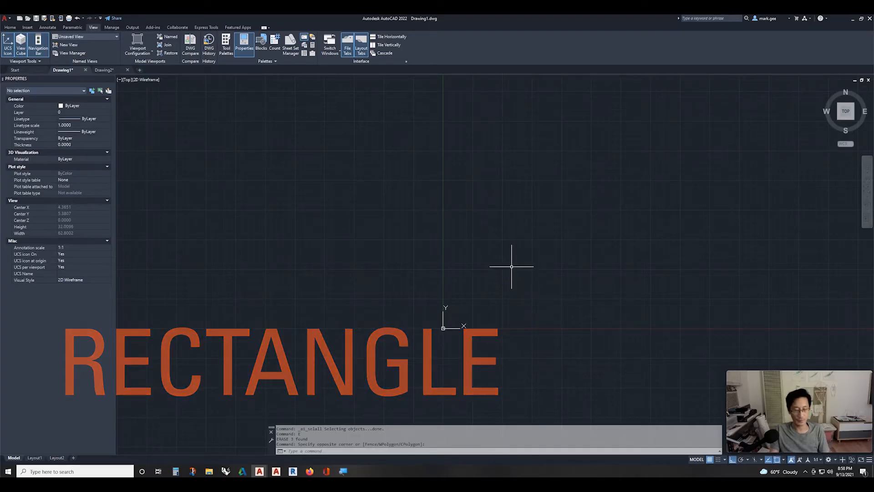
Draw a 10 by 10 rectangle with the Rectangle command, extending up and right from a corner above and right of the origin.
type("rec")
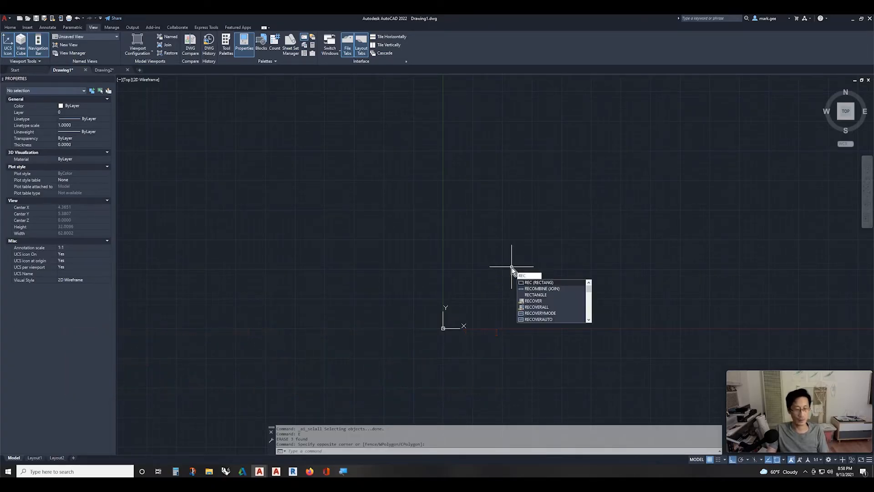
key("Return")
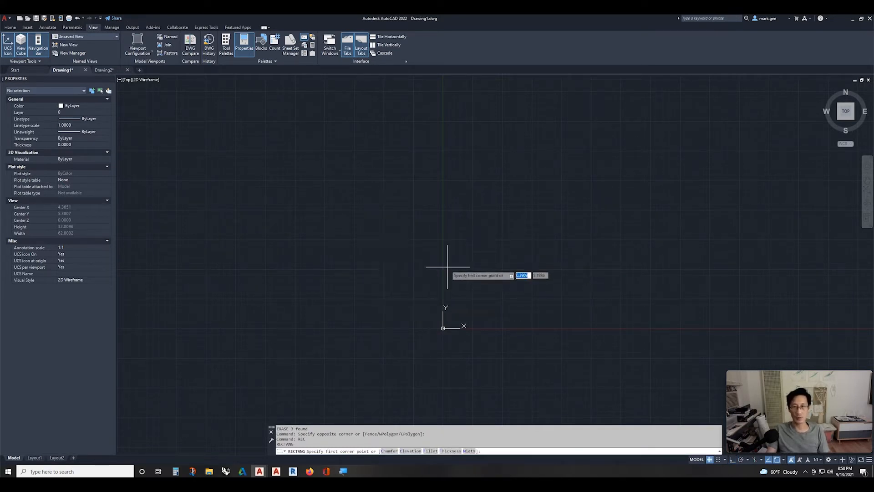
left_click(482, 269)
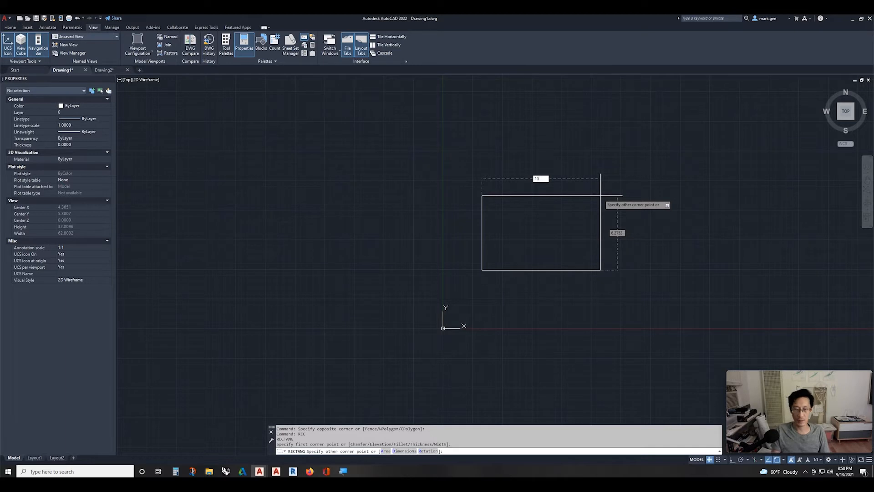
key("Tab")
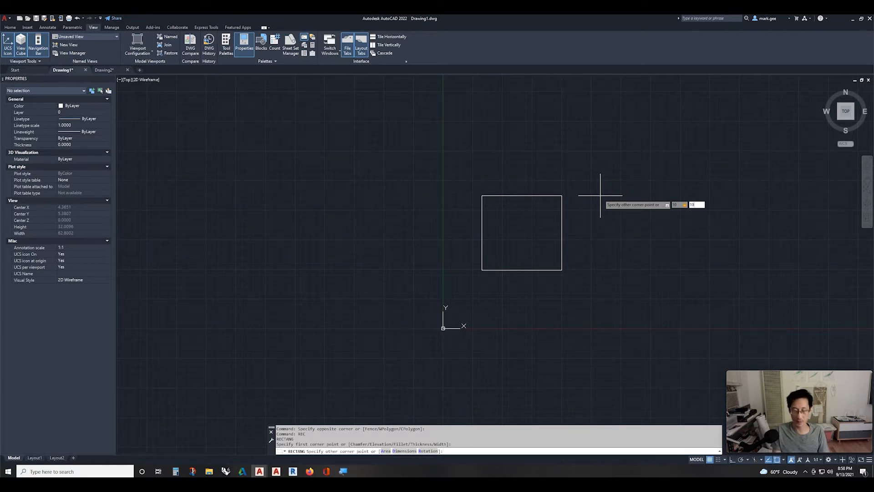
key("Return")
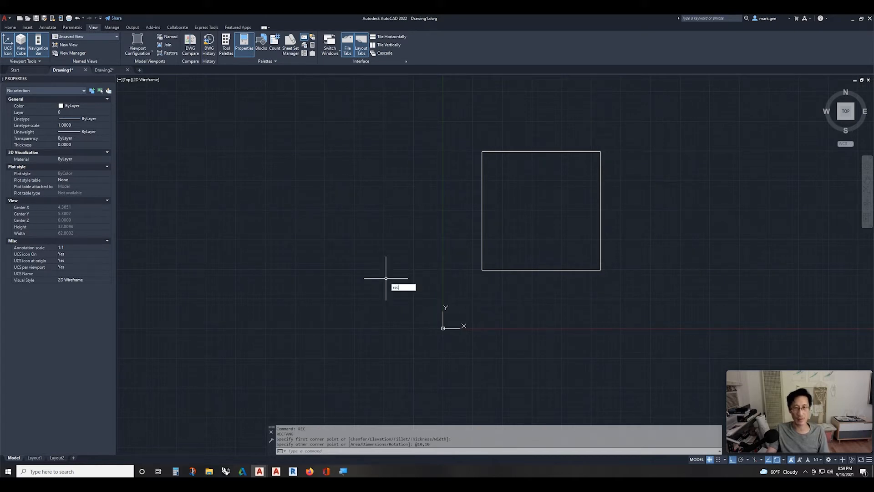
Draw a second rectangle from the square's lower-left corner, with its opposite corner offset by -5,-6.
key("Return")
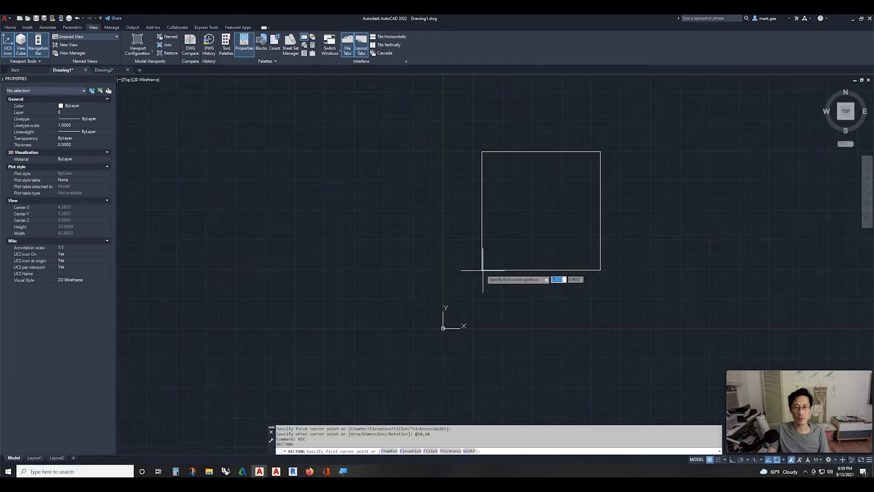
left_click(482, 269)
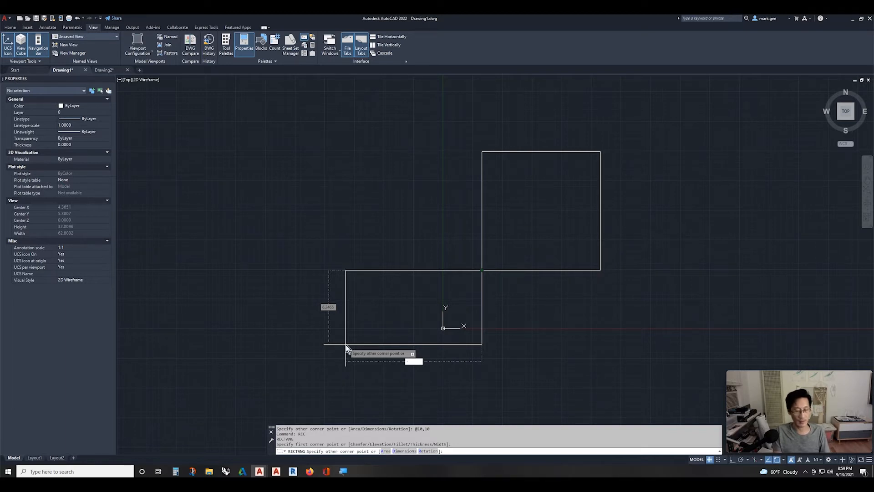
key("Tab")
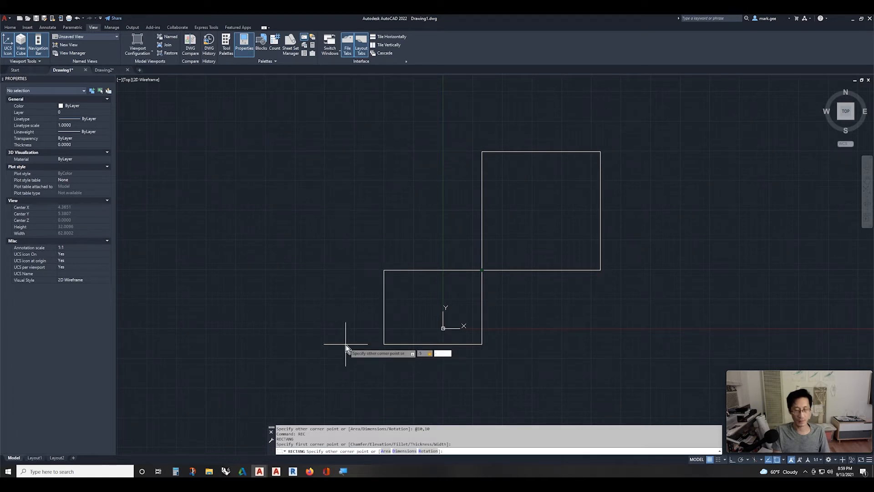
key("Return")
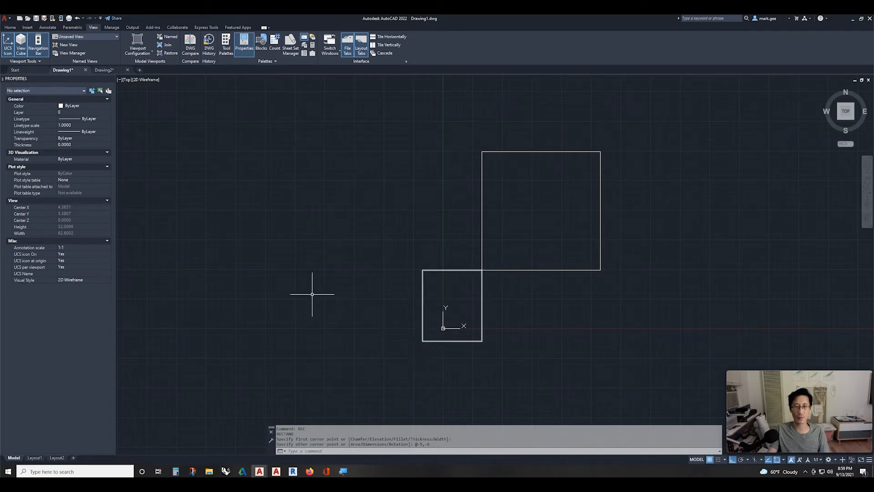
key("Escape")
key("Escape")
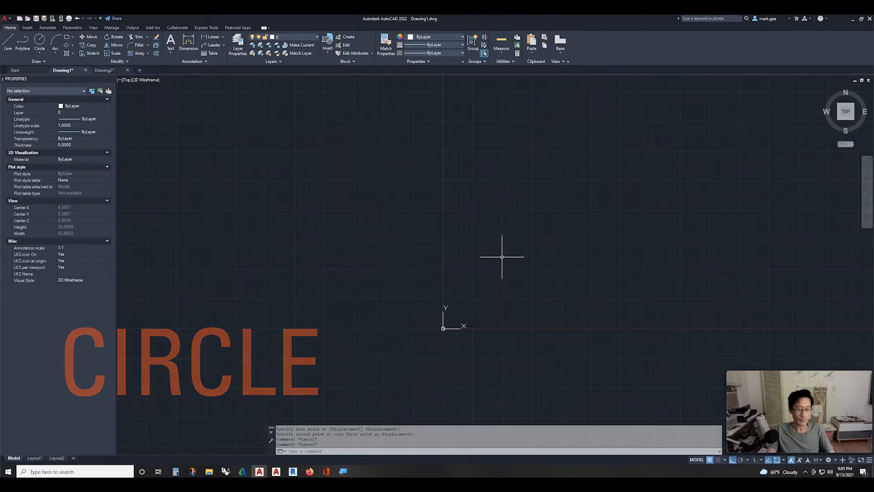
Draw a circle of radius 5 centred above and right of the origin, then select it for a check and deselect it.
type("c")
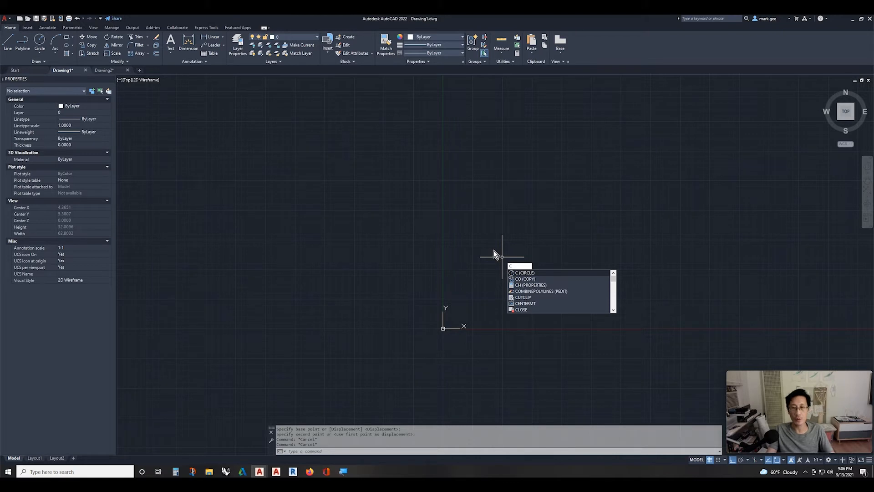
key("Return")
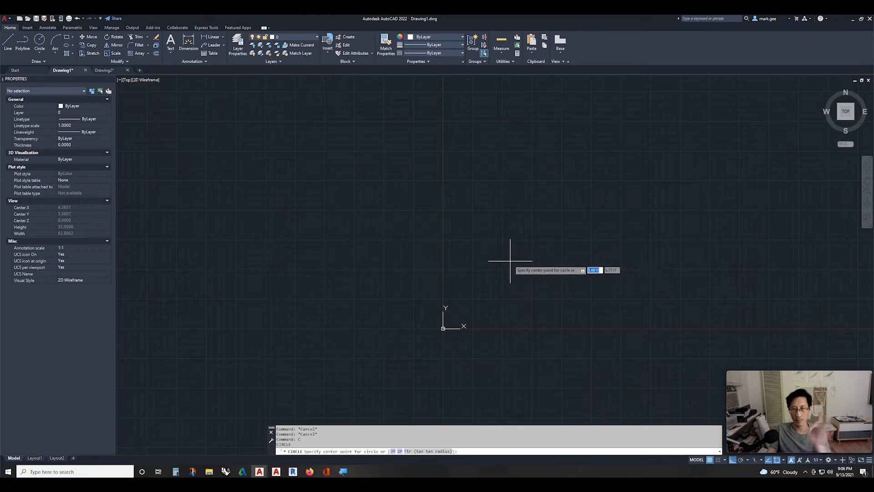
left_click(510, 261)
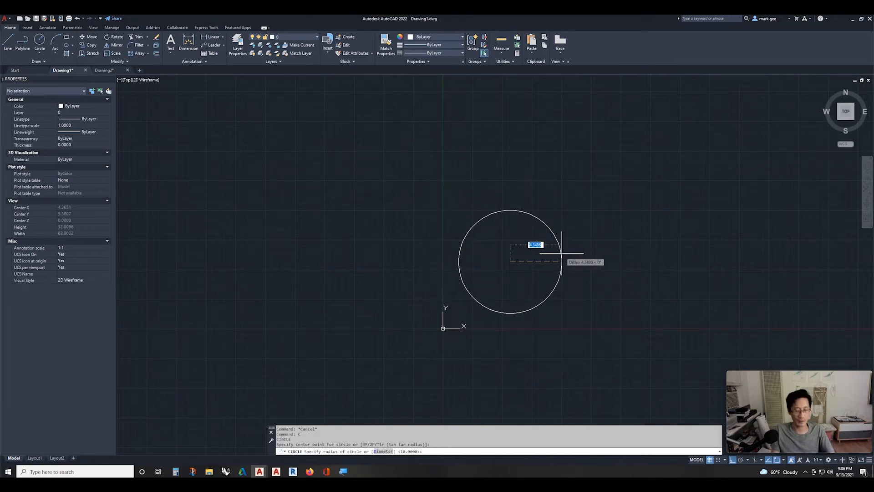
key("Return")
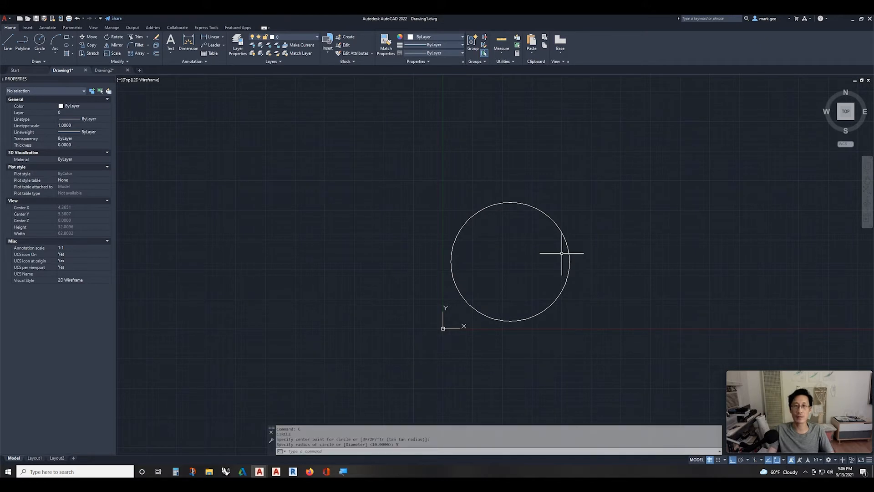
left_click(569, 214)
left_click(549, 237)
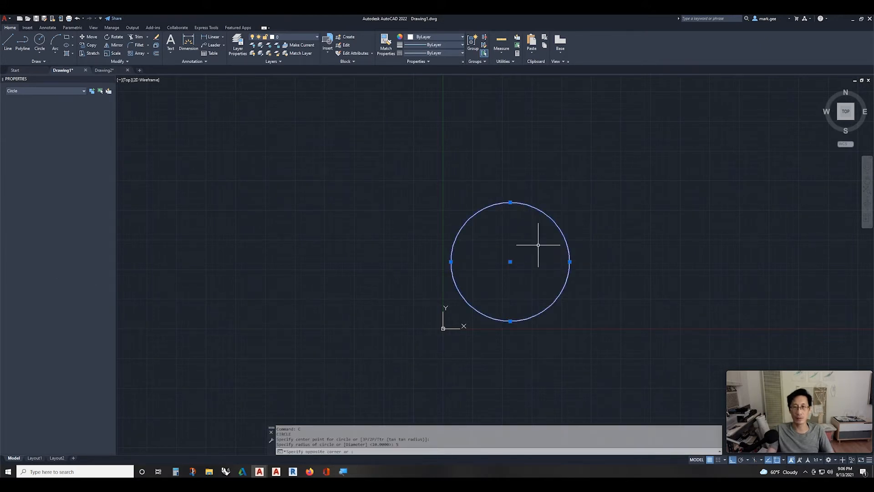
key("Escape")
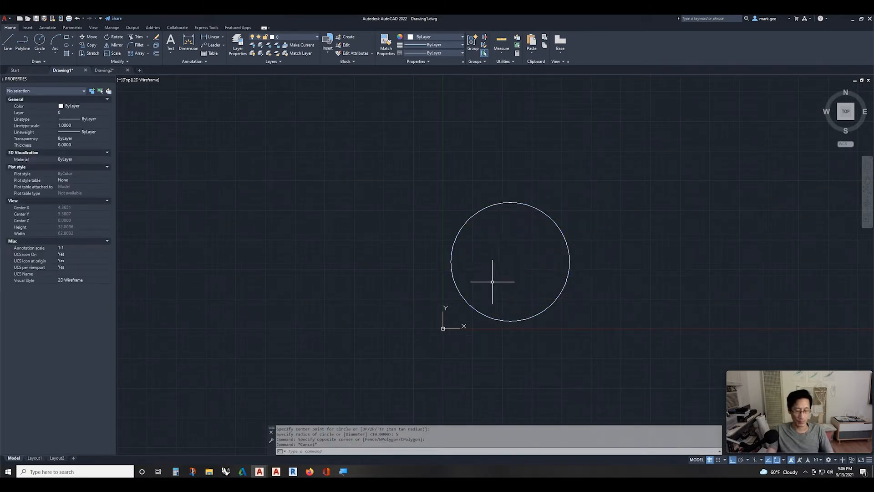
Draw a three-point (3P) circle left of the first circle with Ortho off, placing its third point on the first circle's left quadrant.
type("c")
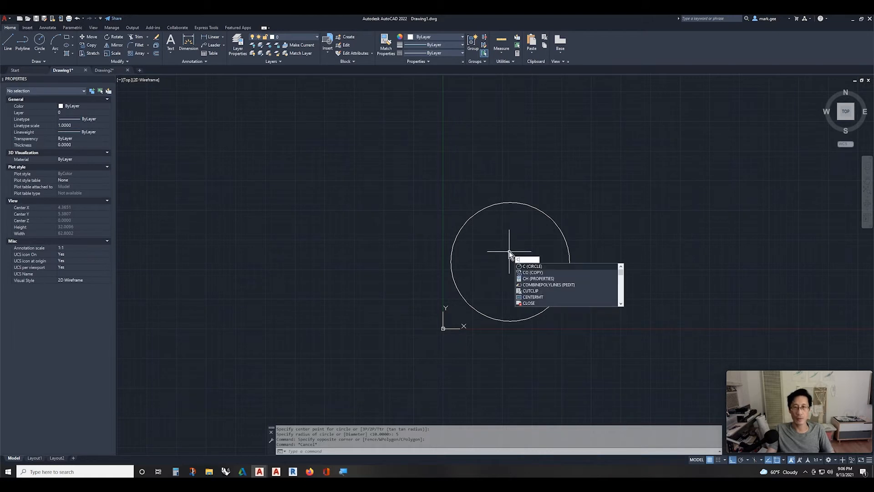
key("Return")
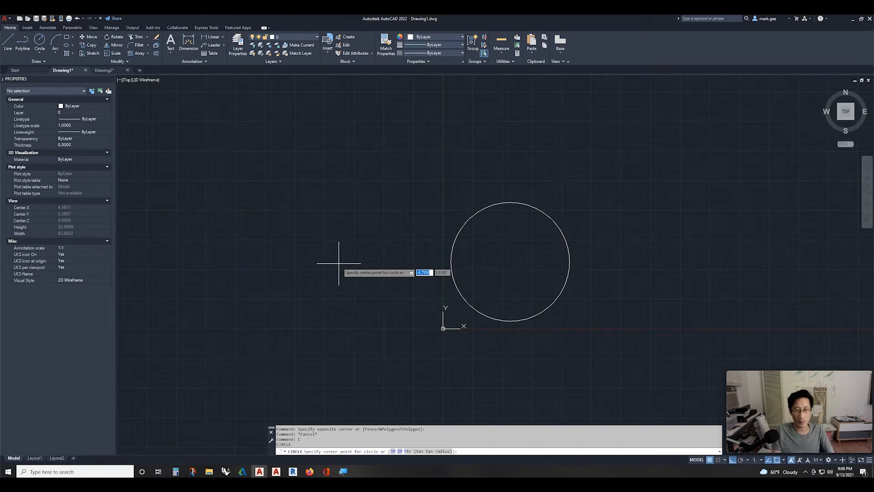
type("3")
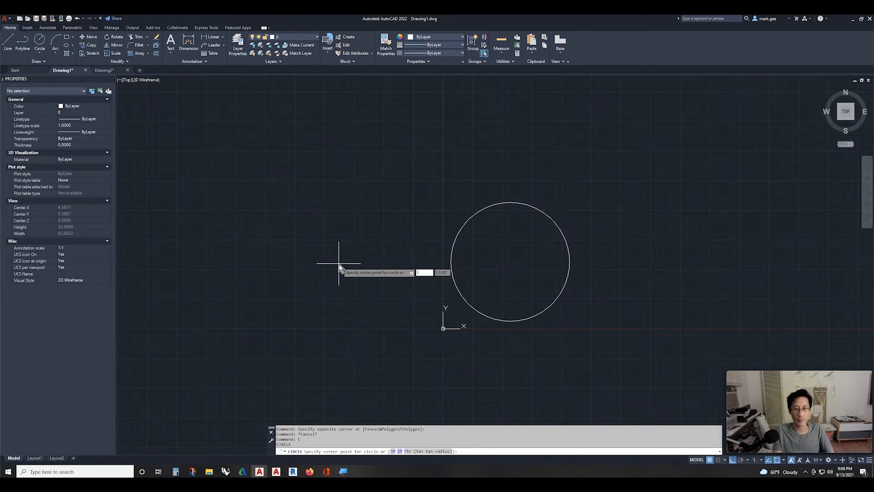
type("p")
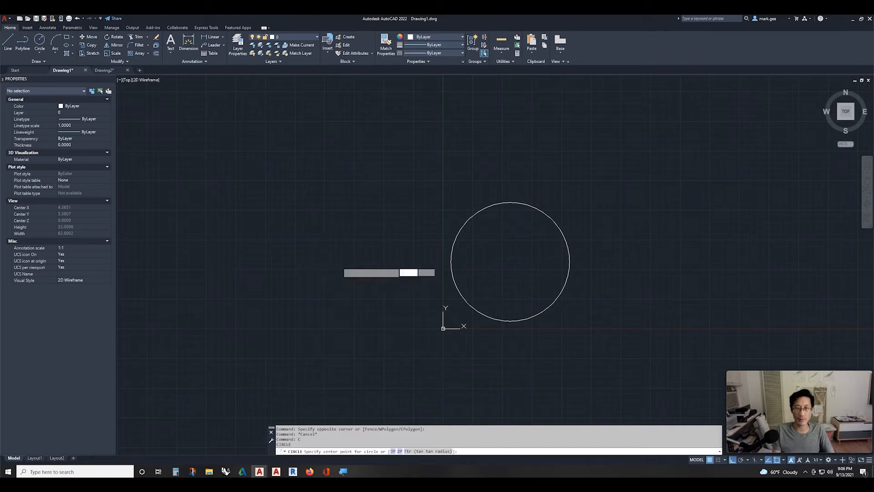
key("Return")
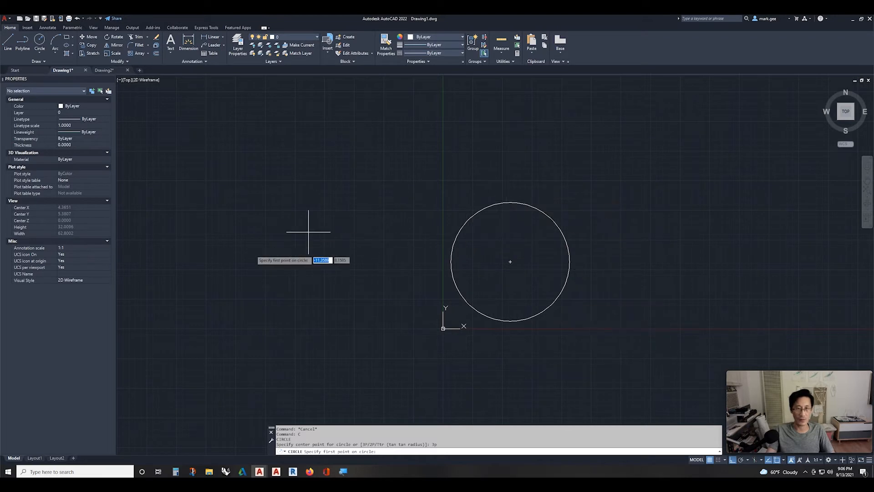
left_click(249, 285)
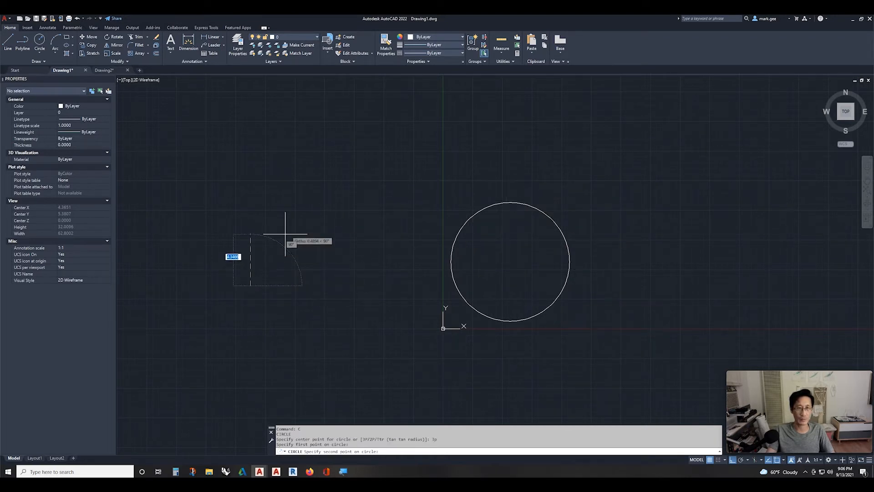
key("F8")
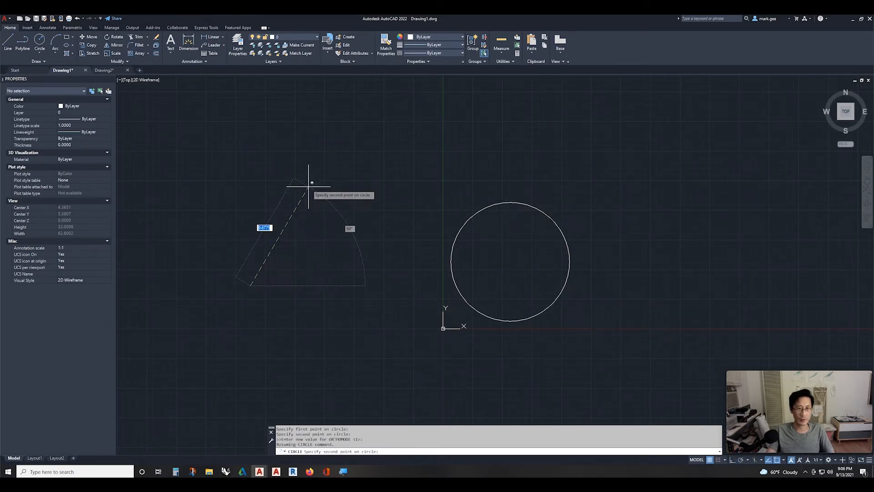
left_click(308, 180)
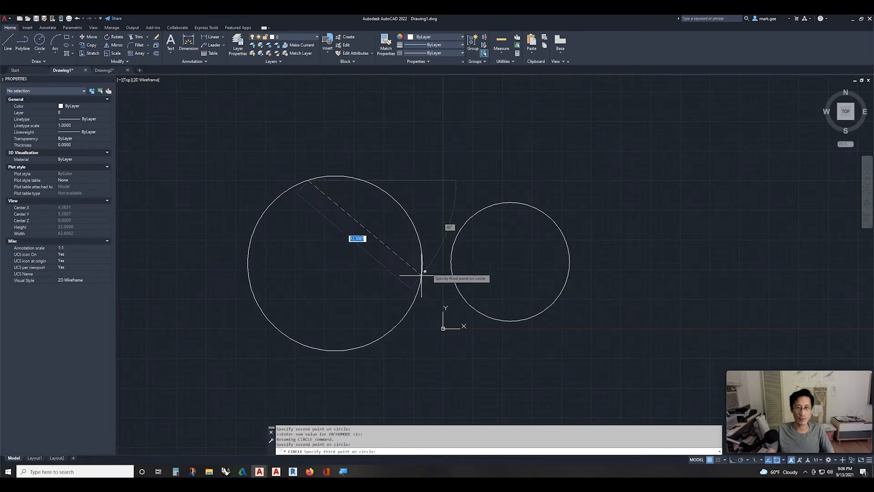
key("shift")
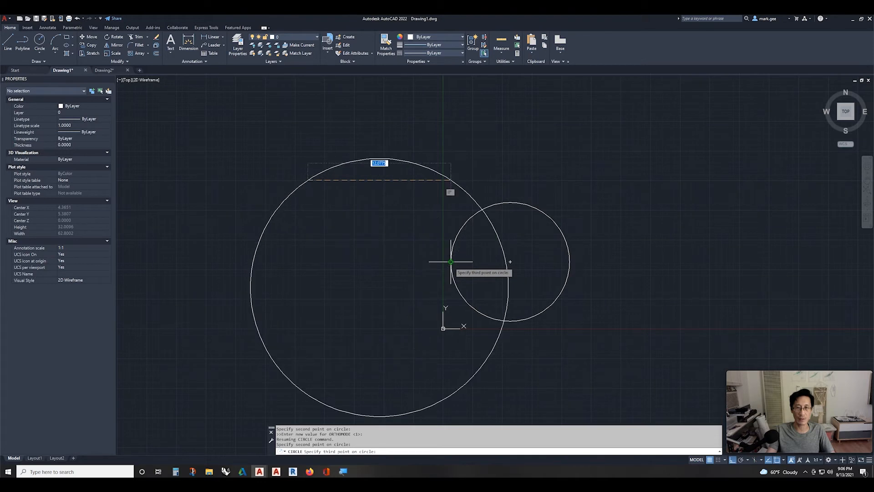
left_click(451, 262)
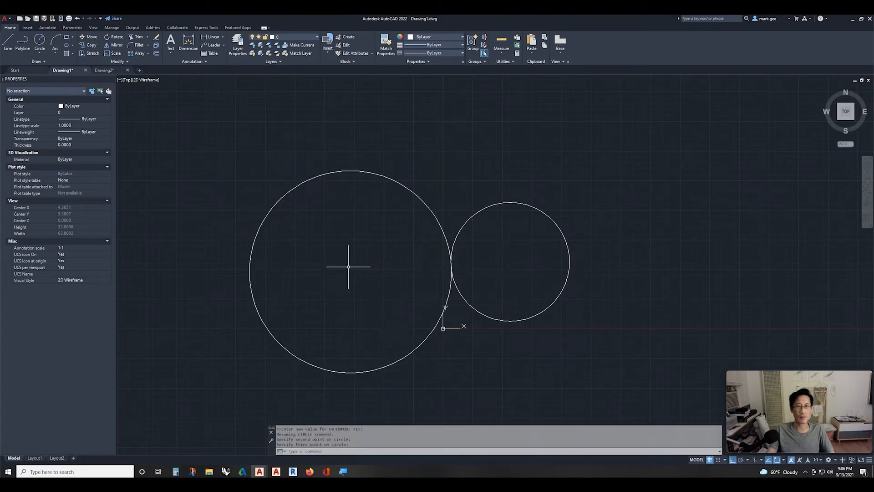
key("Escape")
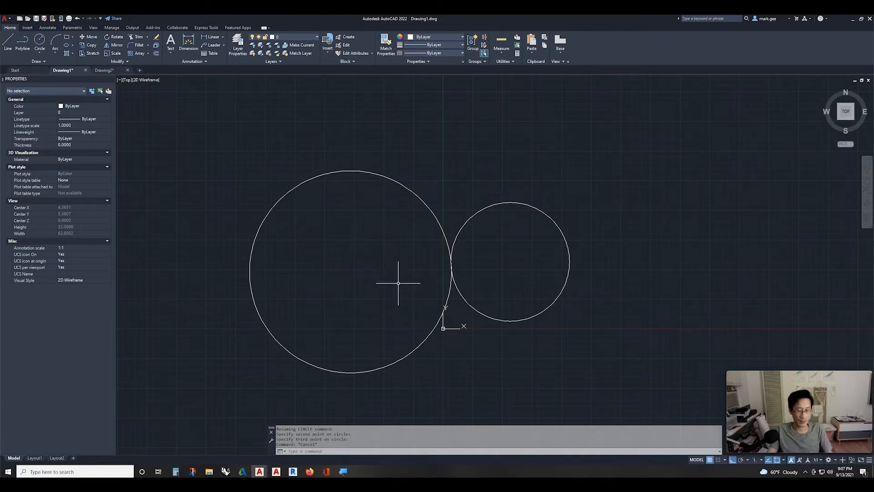
Draw a two-point (2P) circle about 15 units in diameter with Ortho off, its diameter slanting down to the right and overlapping the radius-5 circle.
type("ci")
key("Return")
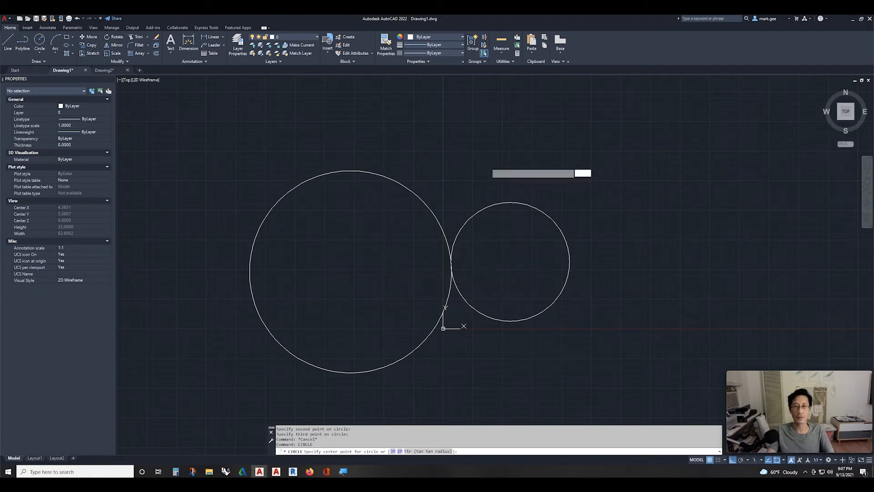
key("Return")
left_click(481, 158)
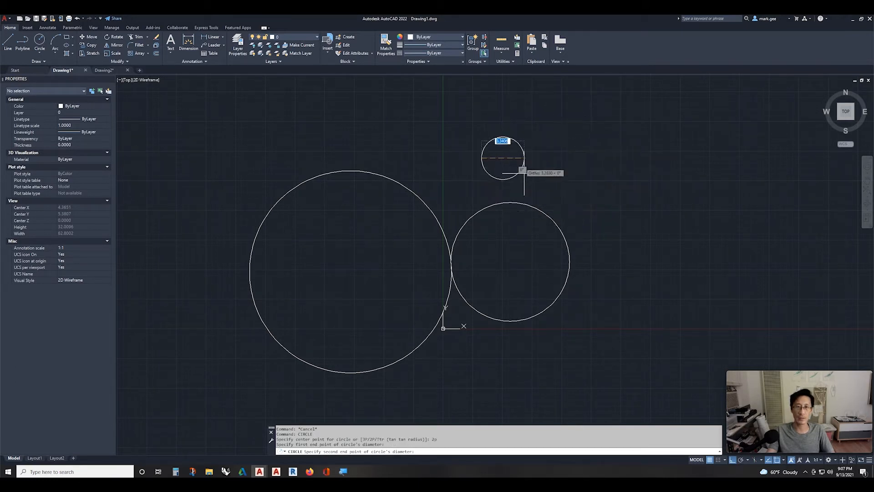
key("F8")
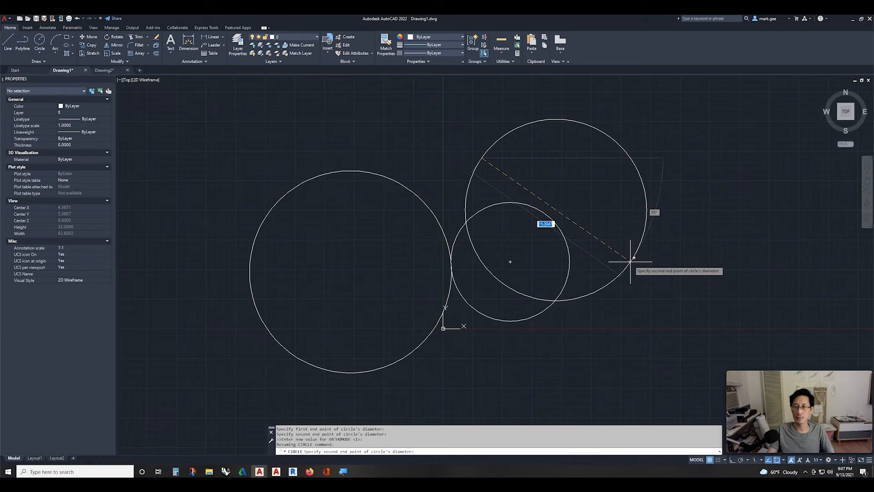
key("Escape")
key("Escape")
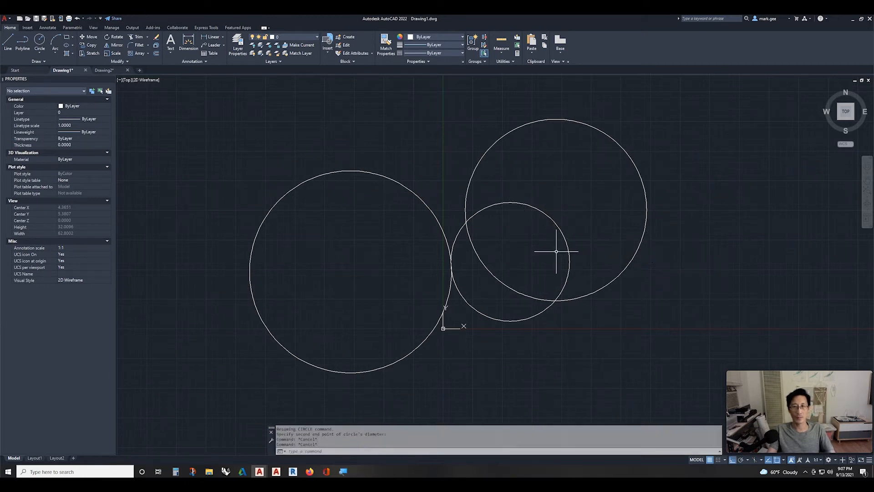
Draw a two-point (2P) circle with a horizontal diameter of 20 starting inside the large left circle, then select it for a check and deselect it.
type("c")
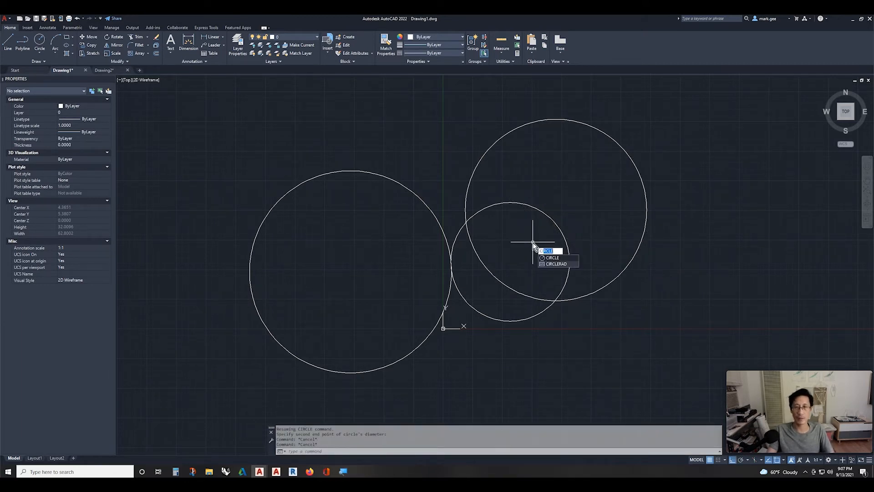
key("Return")
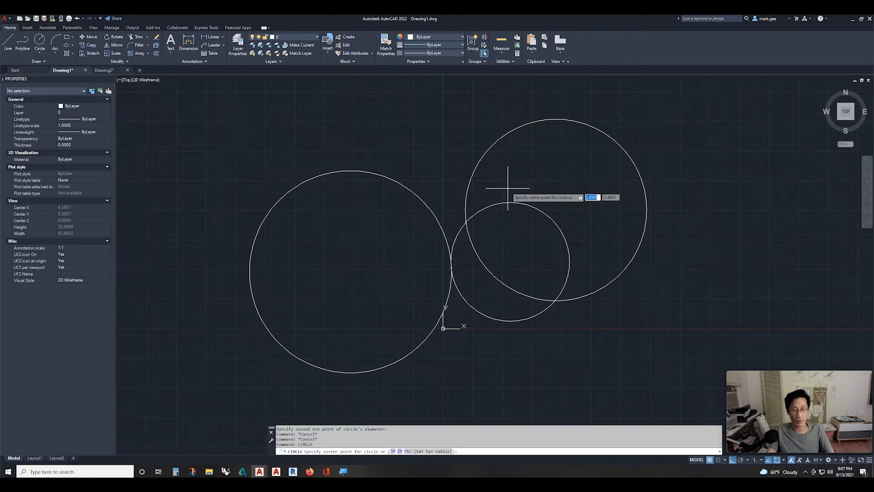
type("2p")
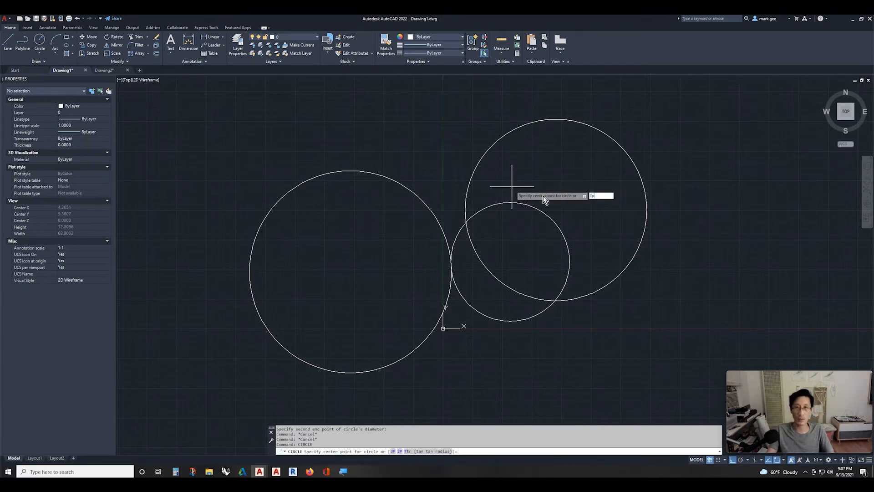
key("Return")
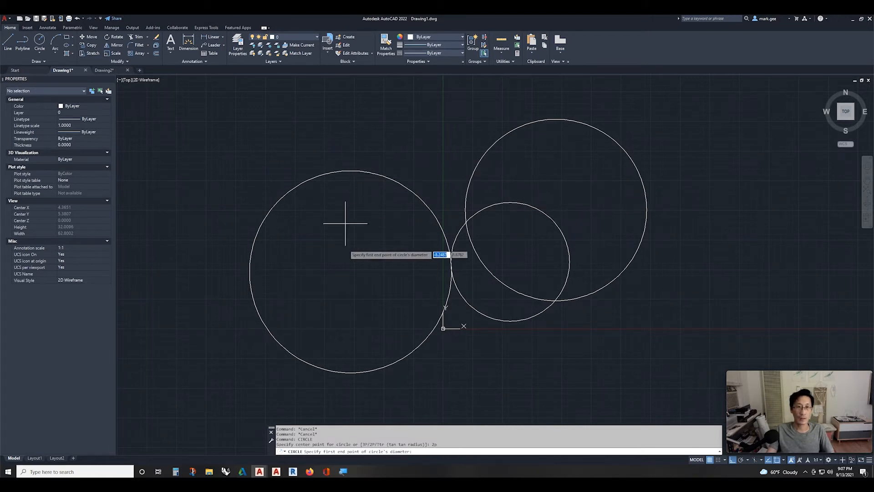
left_click(328, 294)
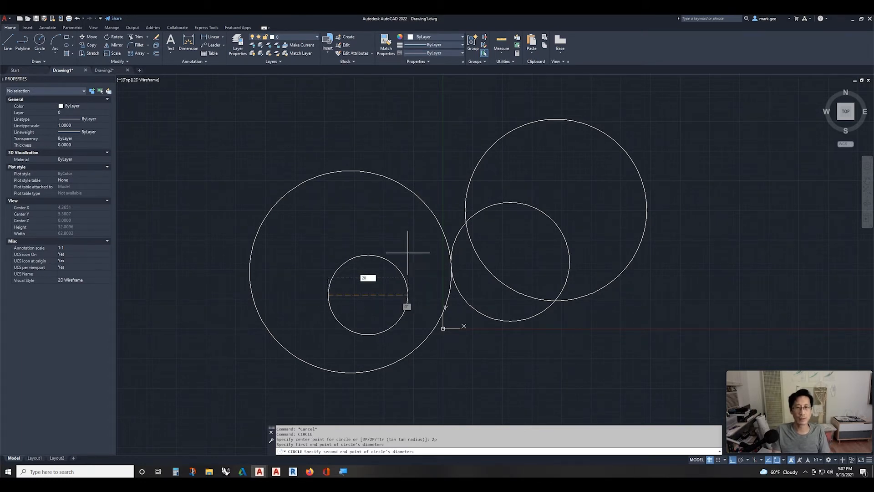
key("Return")
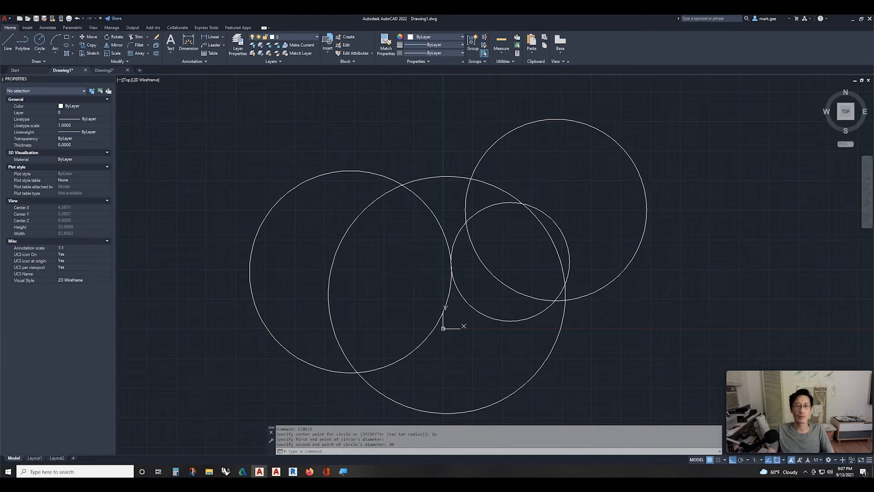
key("Escape")
key("Escape")
left_click(350, 274)
left_click(315, 305)
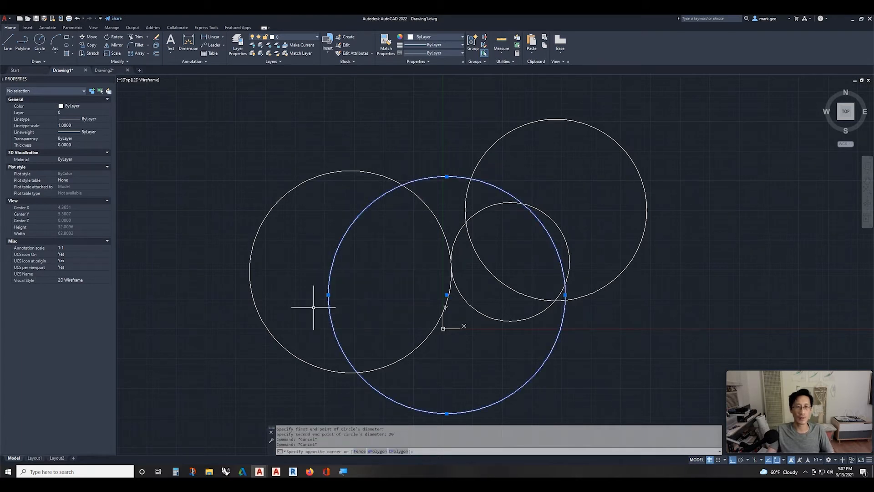
key("Escape")
key("Escape")
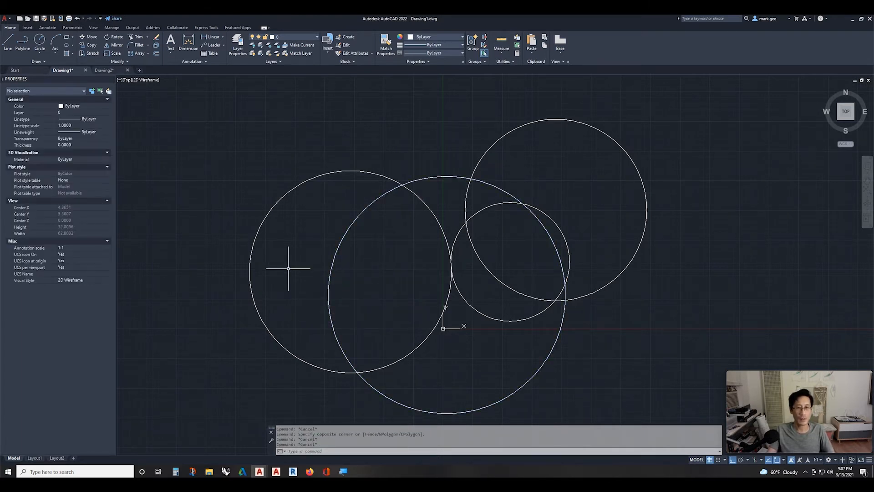
Draw a tangent-tangent-radius circle of radius 5 touching the slanted line and the vertical line left of the existing circles.
middle_click_drag(215, 266, 522, 274)
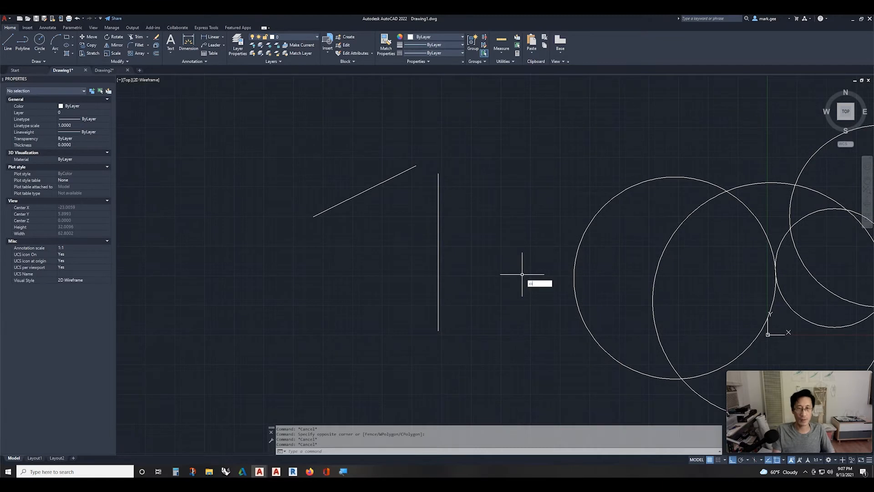
key("Return")
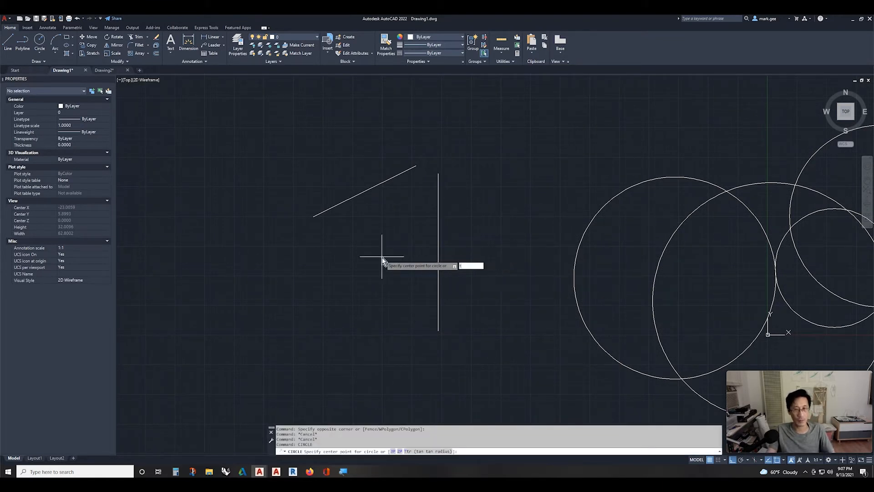
key("Return")
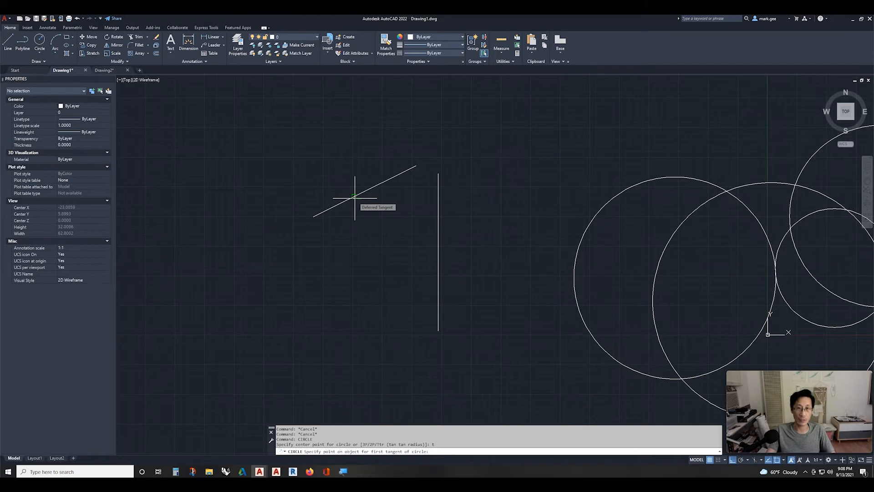
left_click(355, 197)
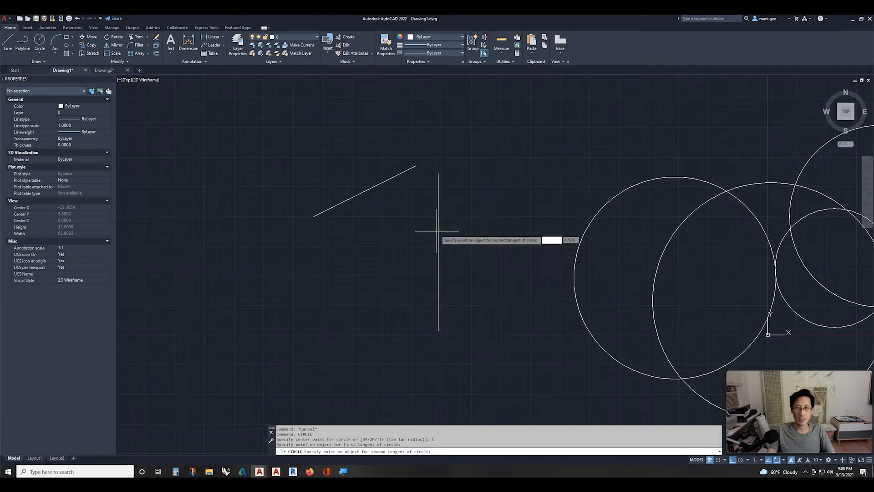
left_click(437, 231)
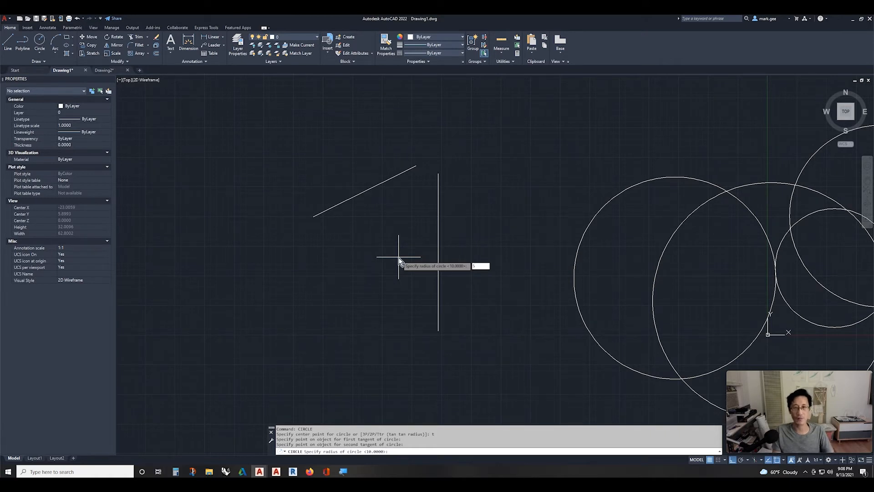
key("Return")
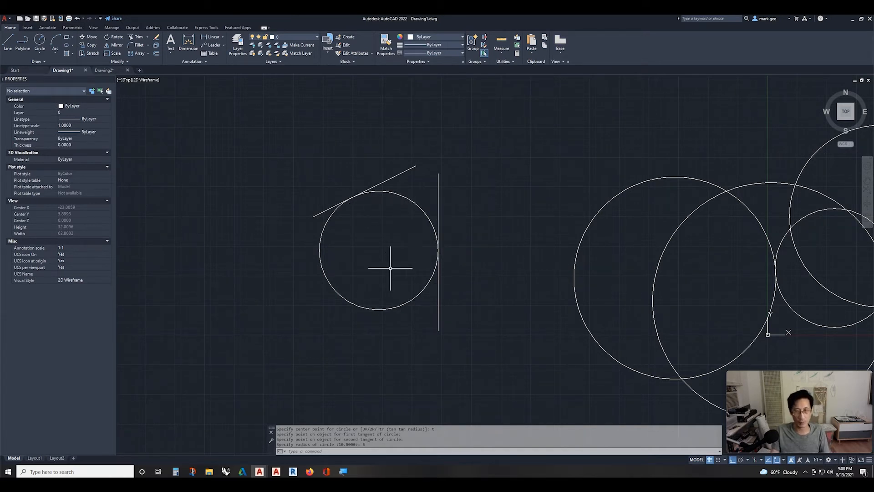
Draw another tangent-tangent-radius circle of radius 10 using the same slanted and vertical lines, and view it beside the other circles.
type("c")
key("Return")
type("t")
key("Return")
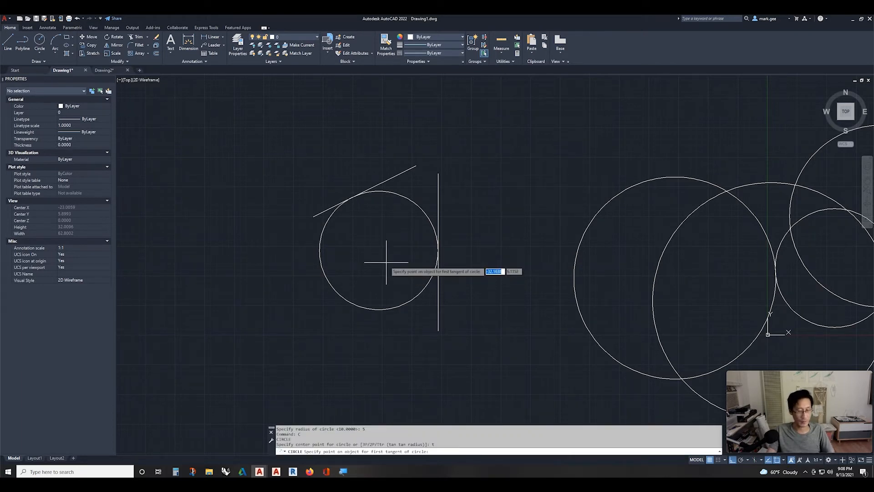
left_click(385, 181)
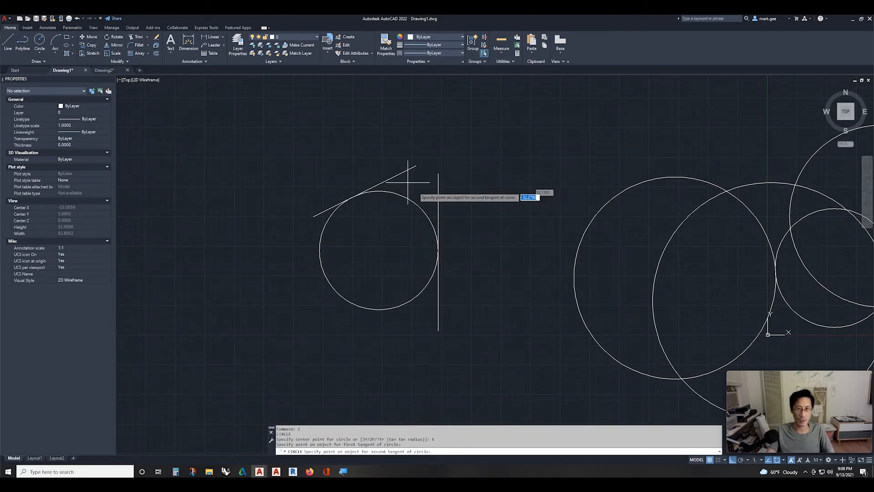
left_click(438, 211)
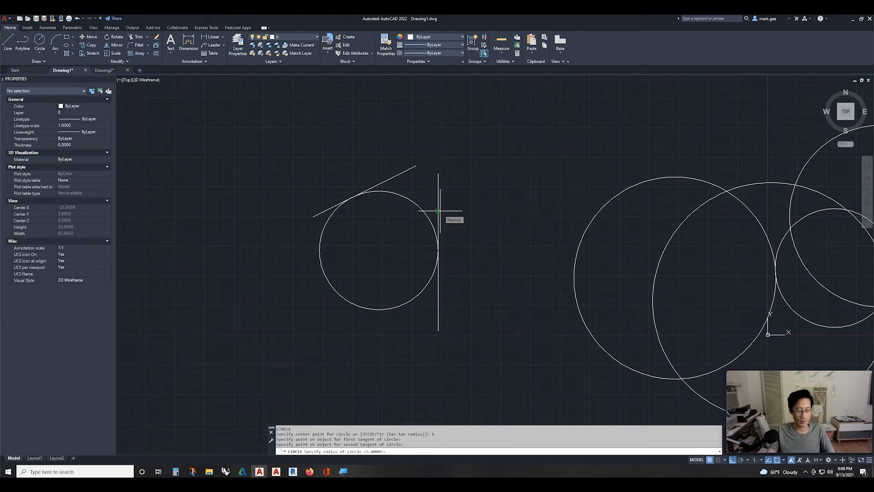
type("10")
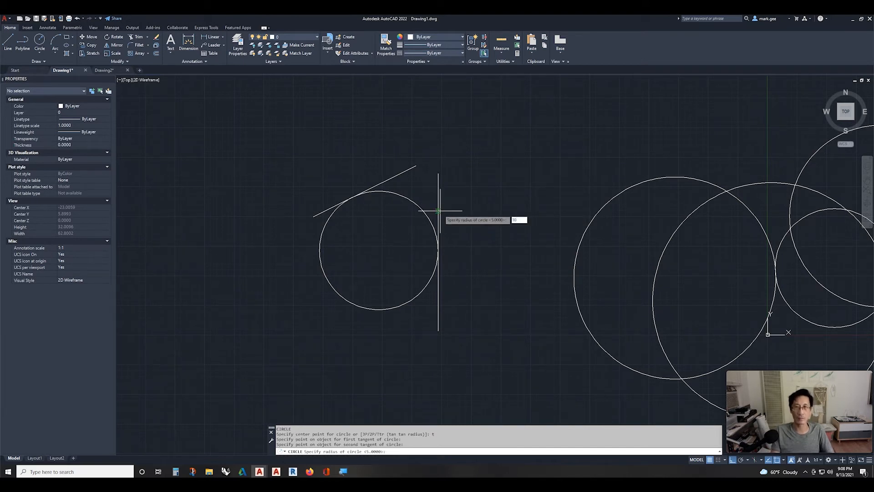
key("Return")
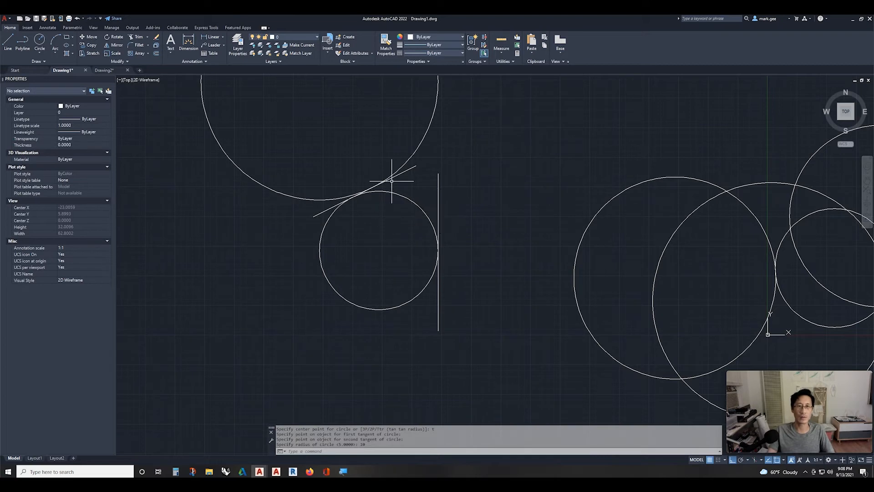
middle_click_drag(391, 185, 404, 273)
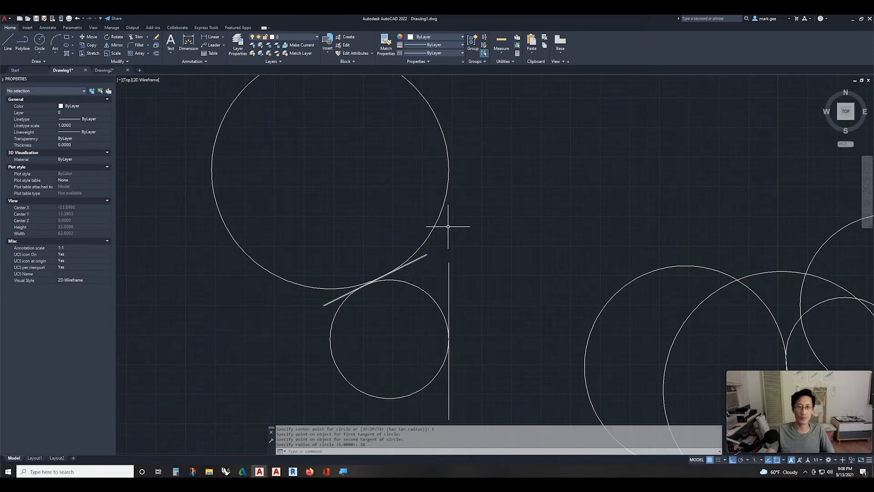
scroll(419, 210, "down", 4)
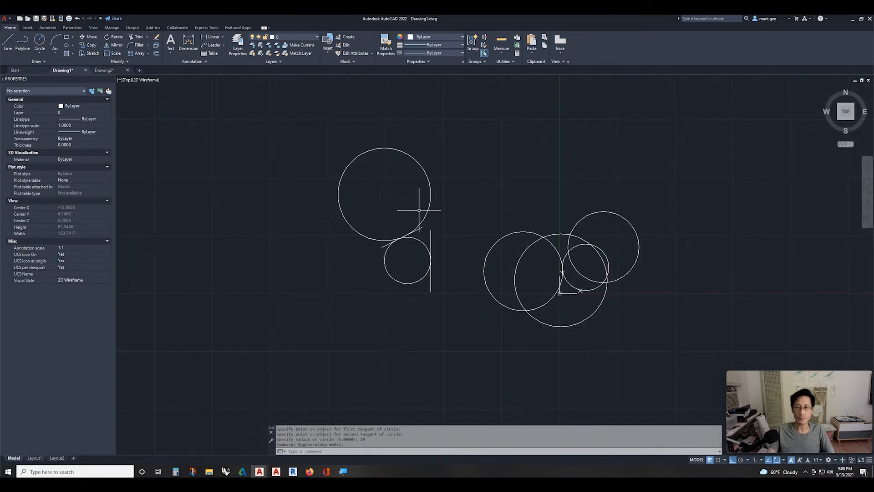
middle_click_drag(398, 215, 358, 217)
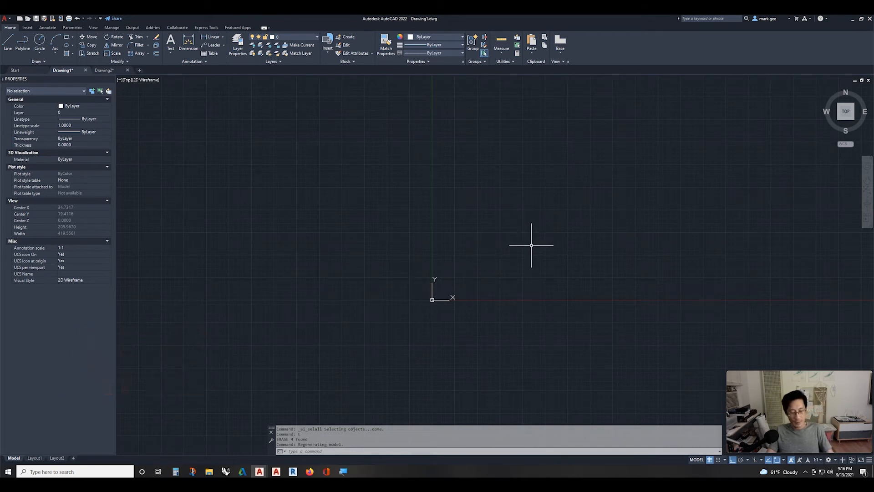
Draw a three-point arc bulging upward, above and right of the origin, with Ortho off.
key("Return")
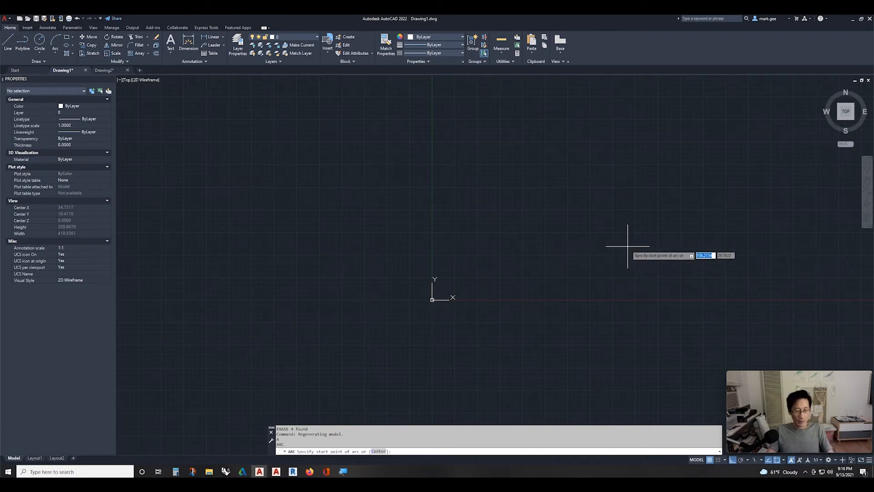
left_click(515, 249)
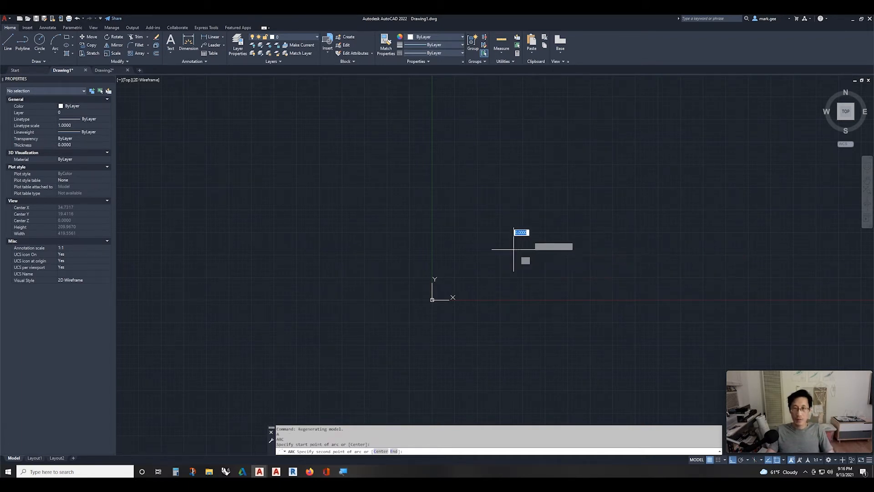
key("F8")
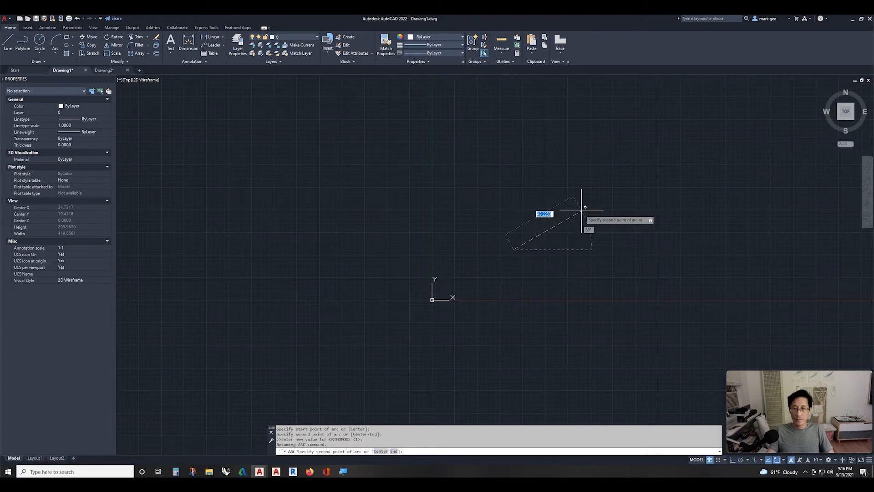
left_click(601, 203)
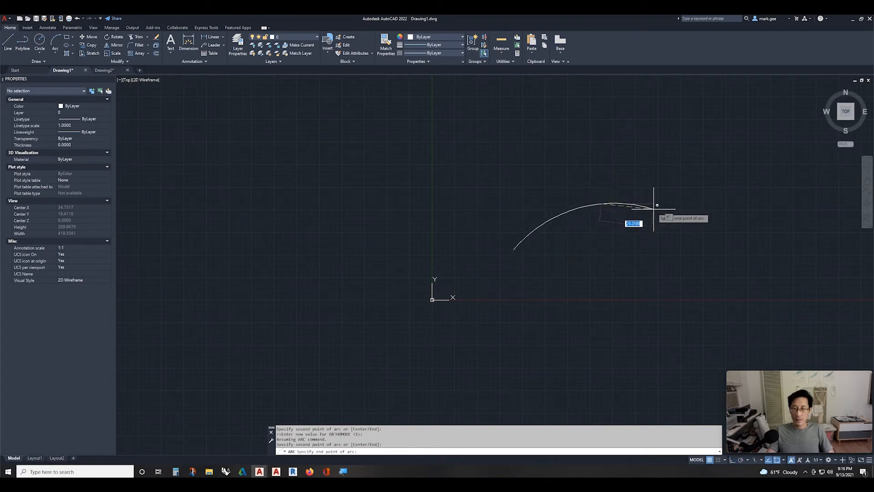
left_click(739, 244)
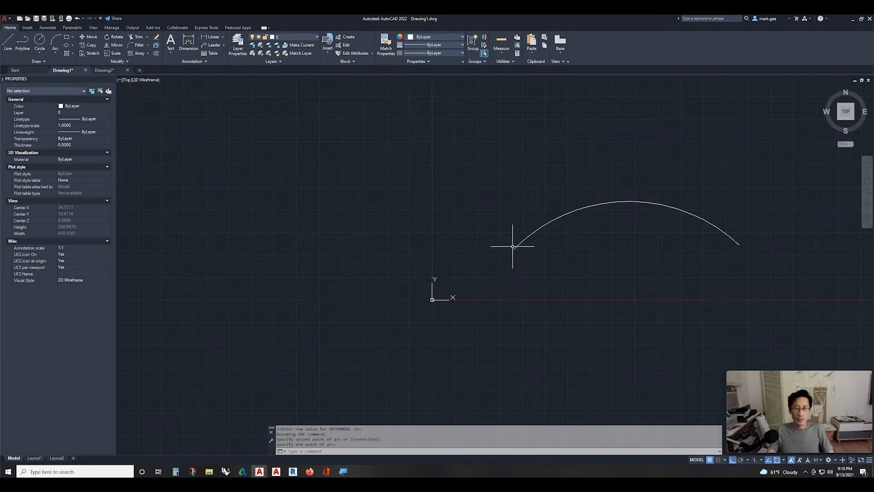
Draw a centre-based arc of radius 5 above the three-point arc, starting to the centre's right and ending upper-left with Ortho off.
mouse_move(548, 255)
middle_mouse_down()
mouse_move(482, 291)
mouse_move(447, 343)
middle_mouse_up()
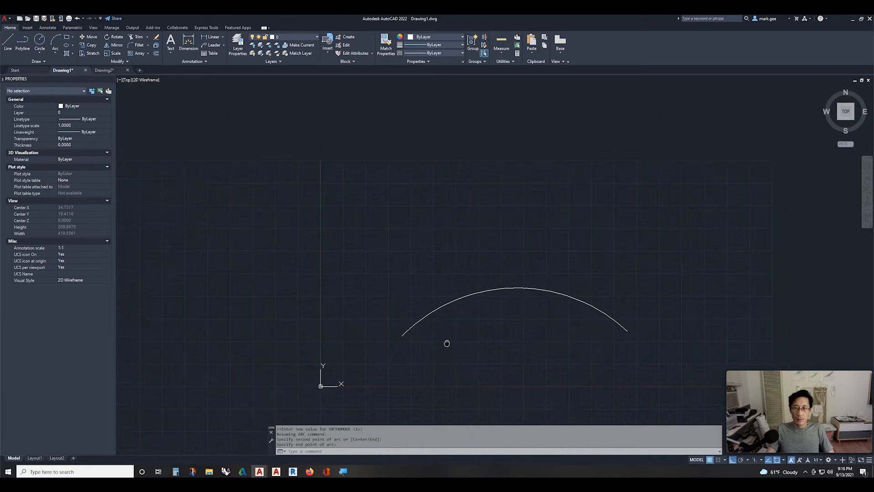
middle_click_drag(482, 256, 468, 270)
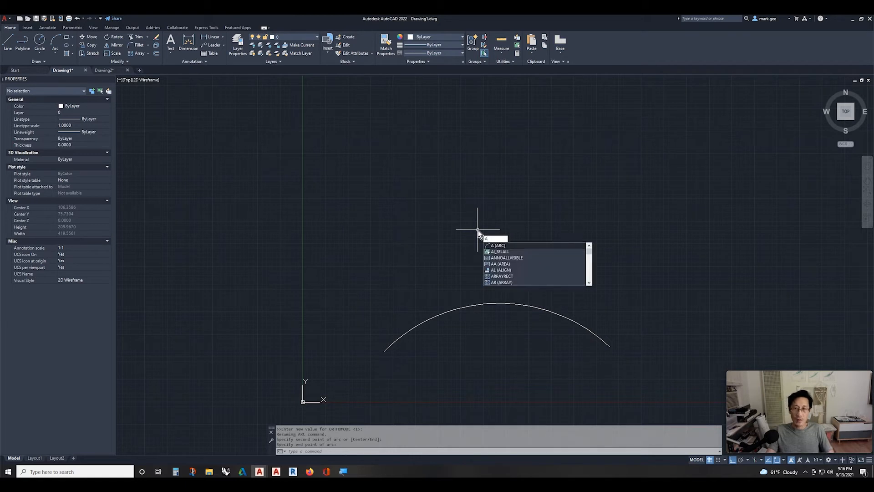
key("Return")
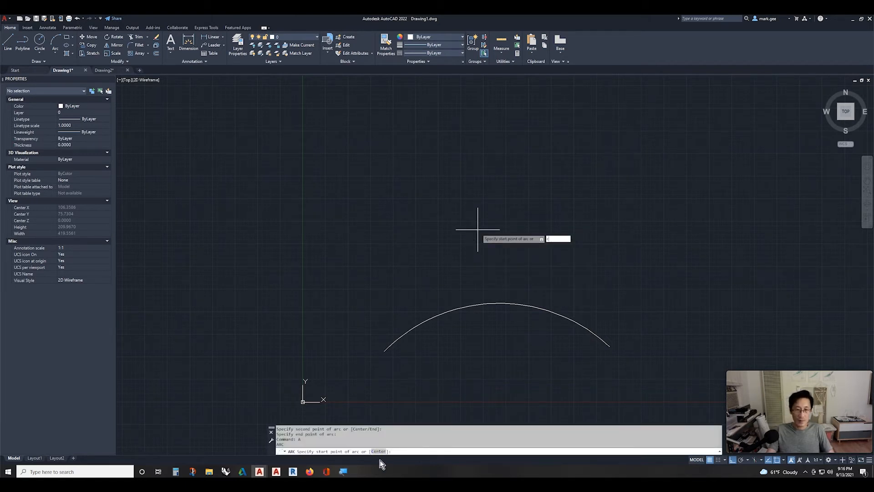
type("c")
key("Return")
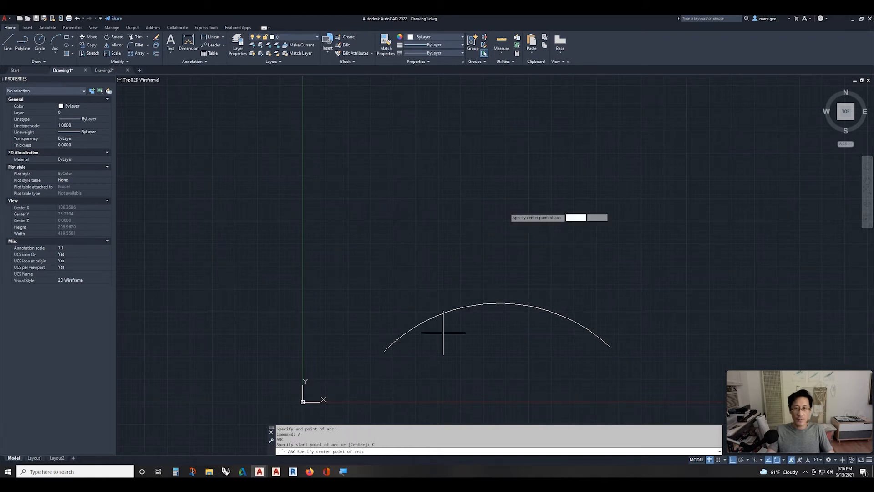
left_click(499, 215)
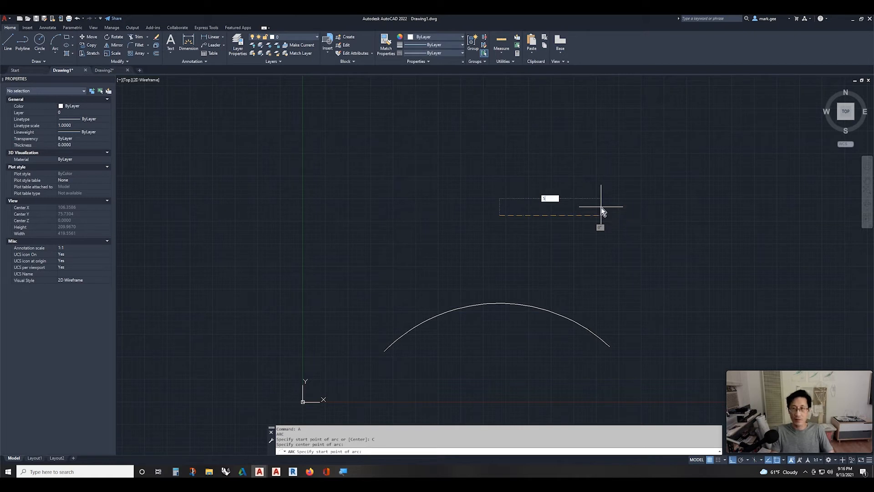
type("5")
key("Return")
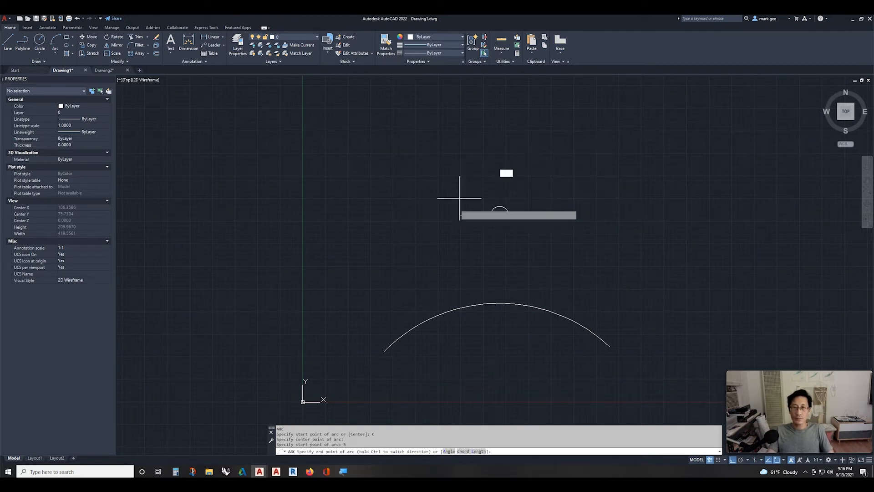
key("F8")
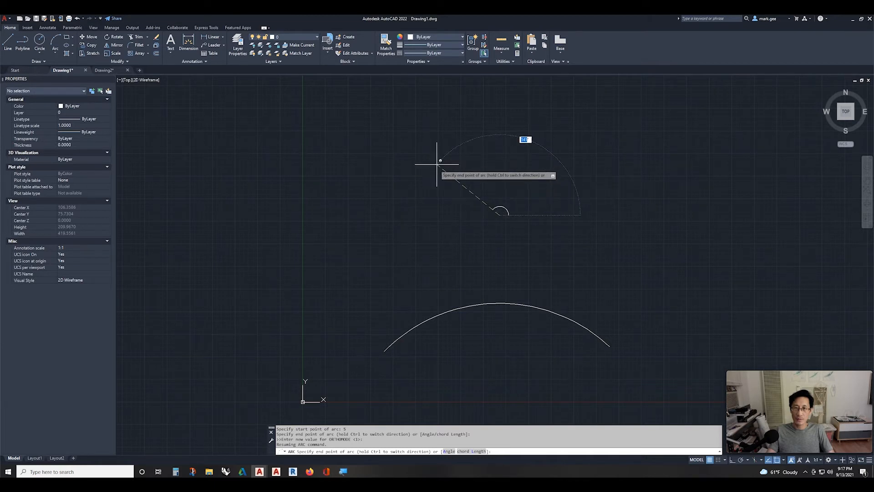
key("Escape")
scroll(509, 216, "up", 2)
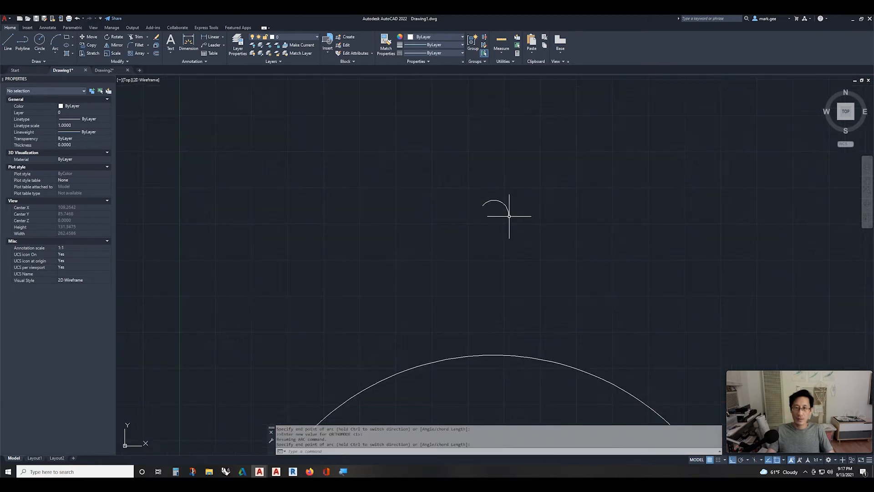
Draw a centre-based arc of radius 15 to the right of the small arc, starting straight above its centre and ending with Ortho off.
middle_click_drag(511, 211, 361, 222)
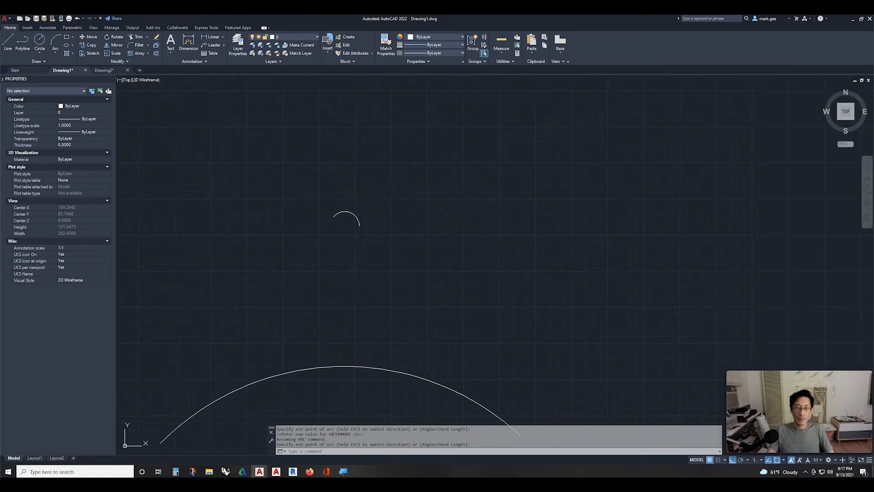
type("a")
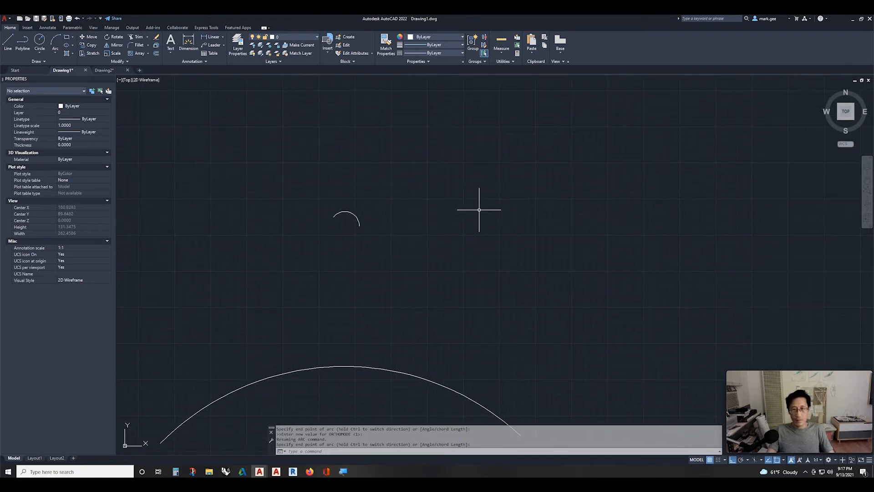
key("Return")
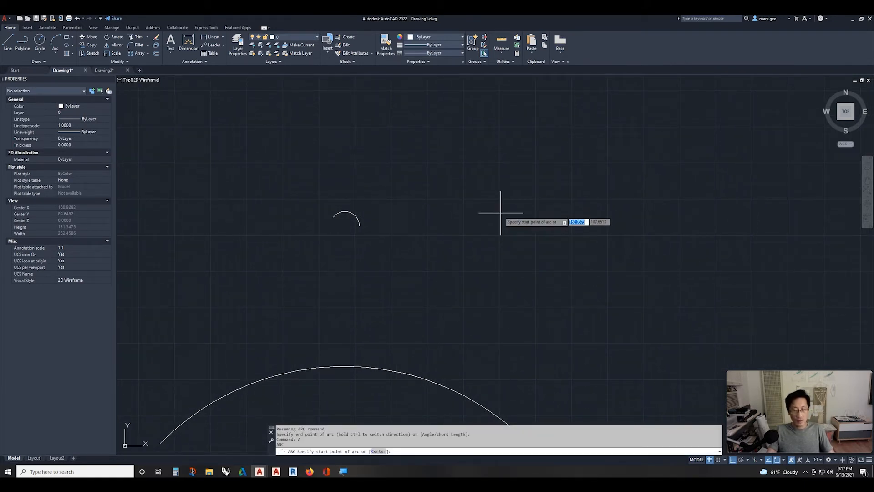
key("Return")
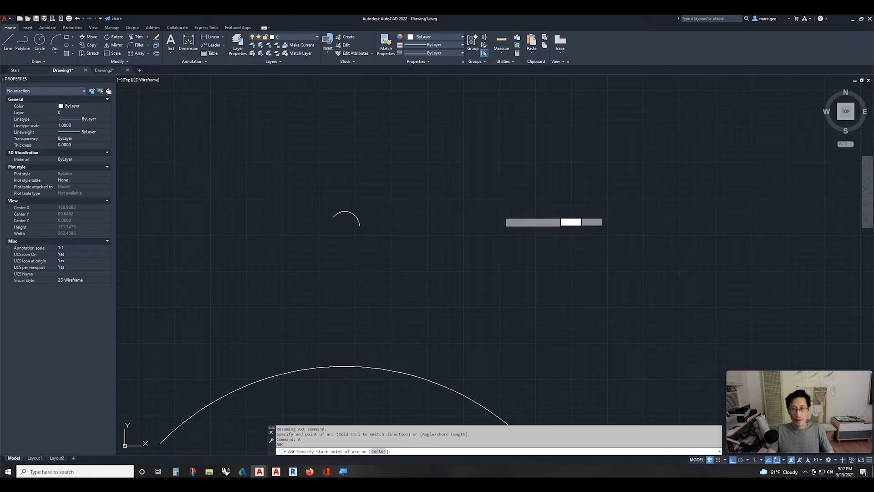
left_click(501, 212)
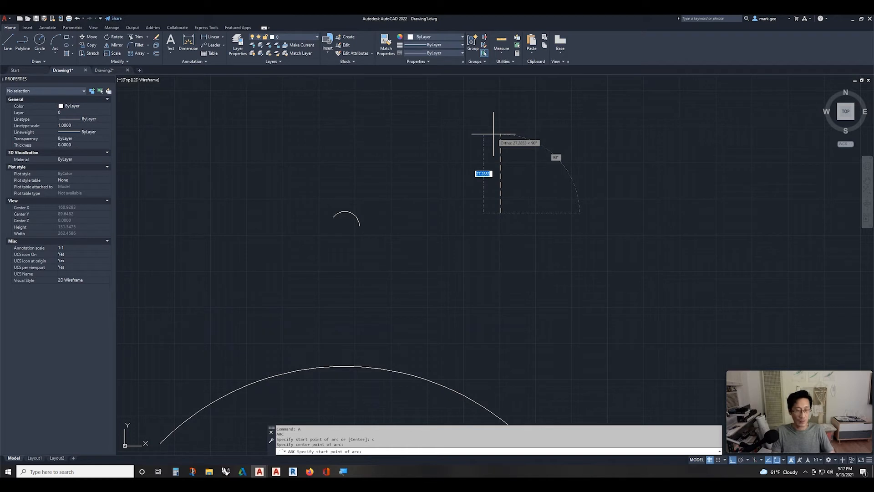
type("15")
key("Return")
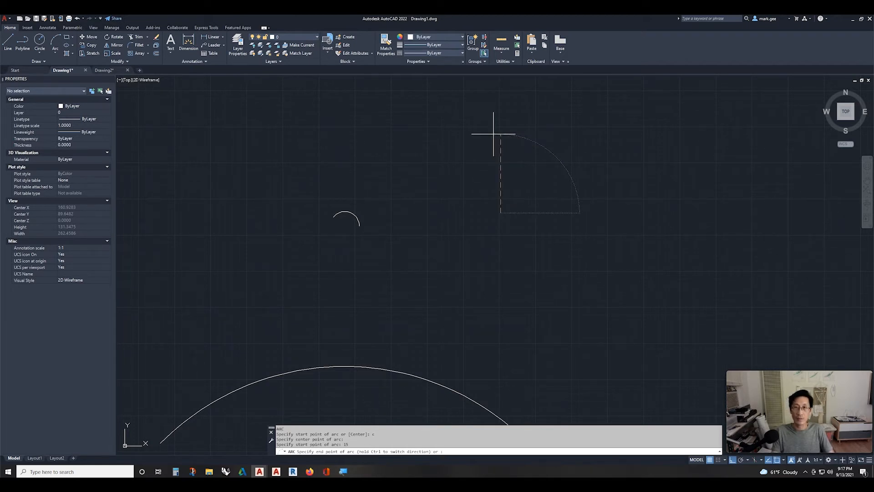
key("F8")
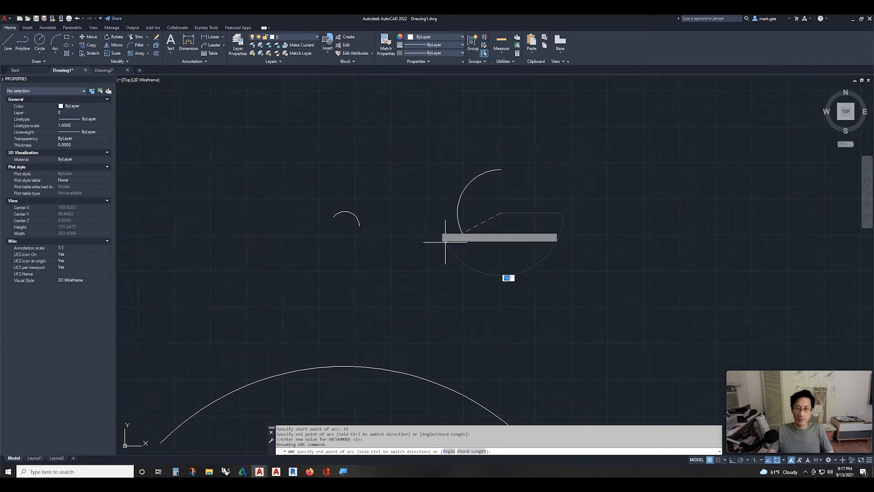
left_click(566, 175)
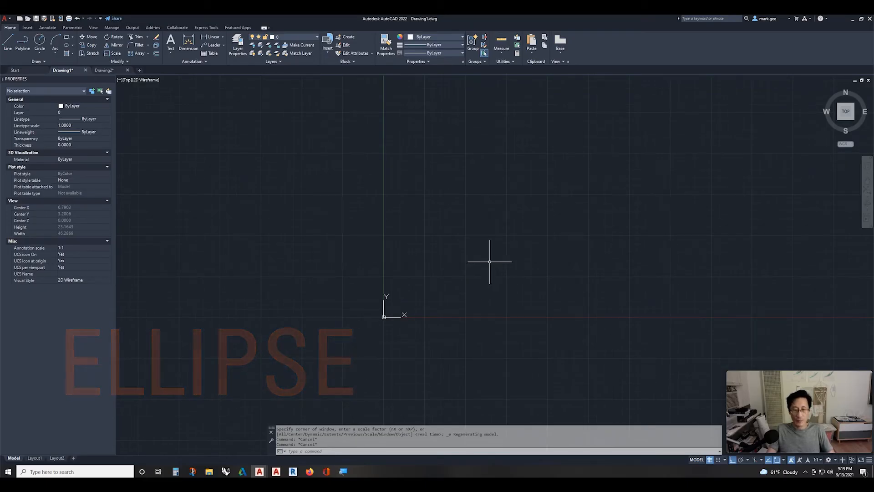
Draw an ellipse above and right of the origin with a 15-long horizontal axis and a distance of 10 to the other axis.
type("EL")
key("Return")
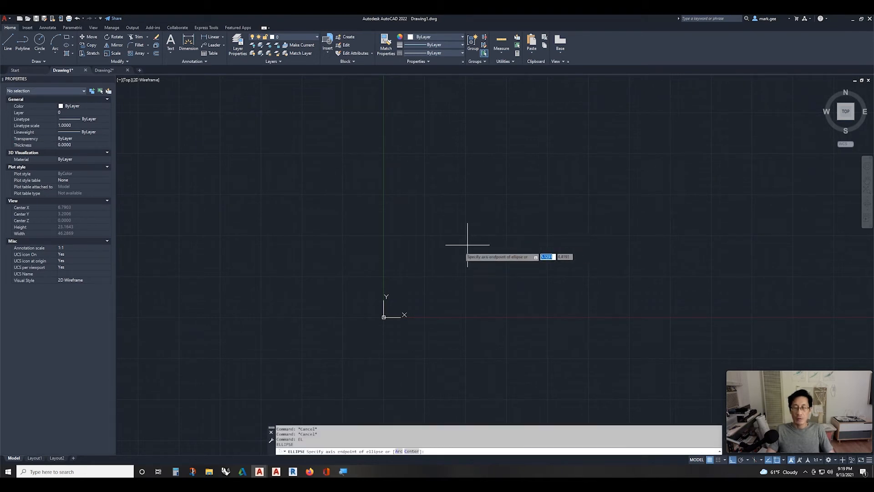
left_click(460, 246)
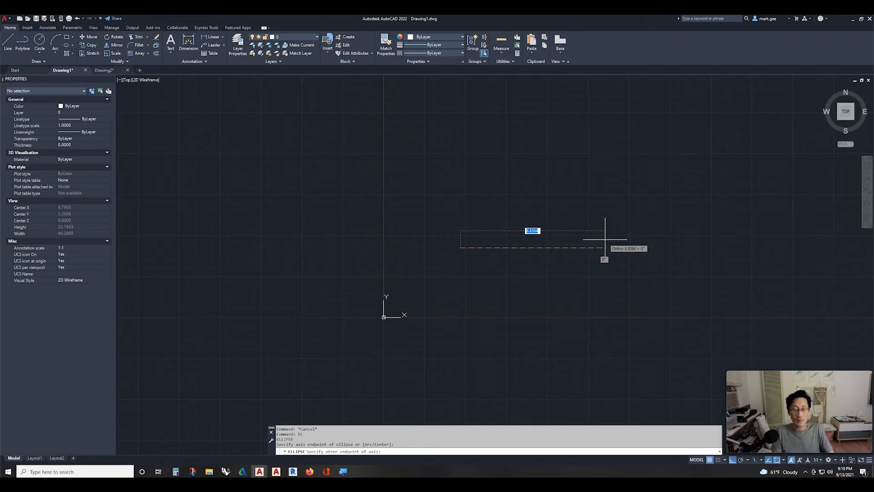
key("Return")
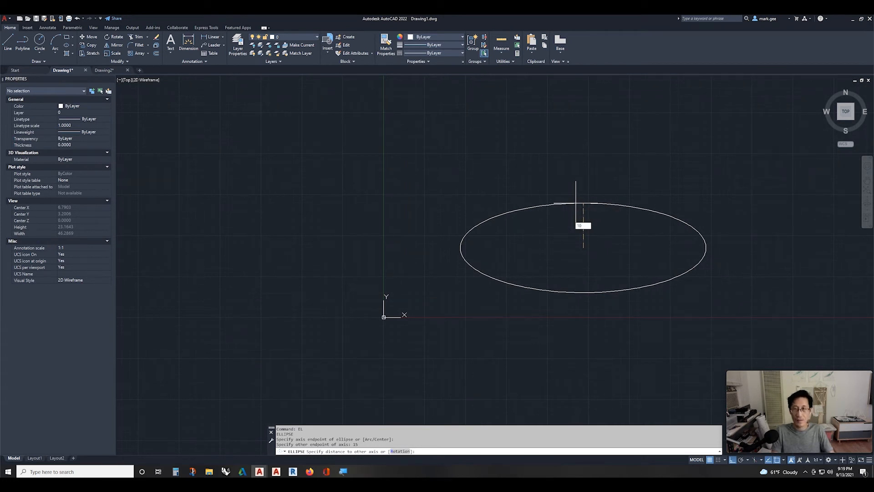
key("Return")
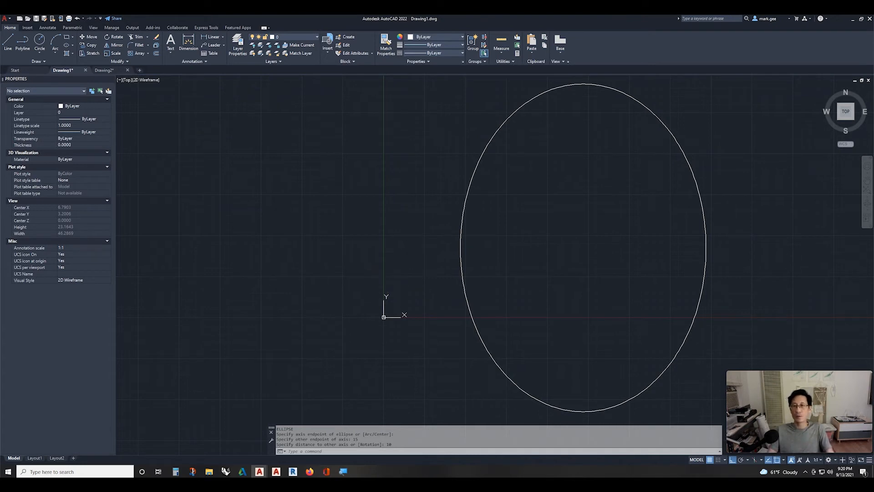
key("Escape")
key("Escape")
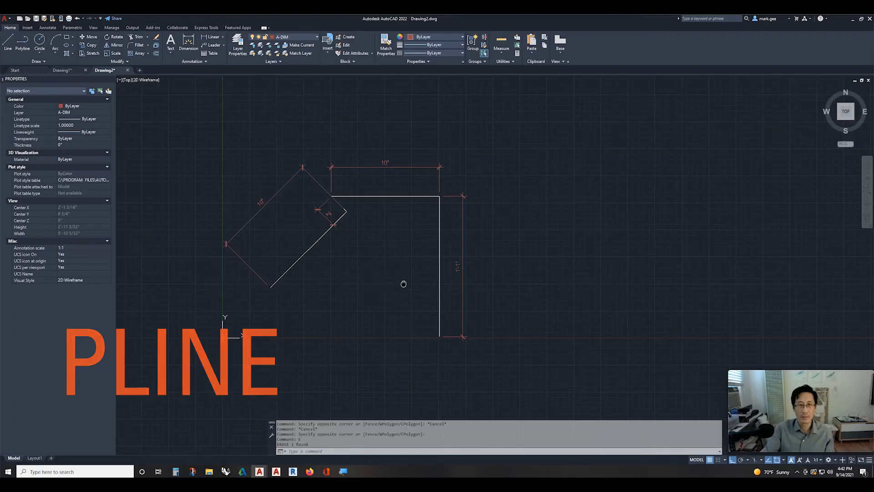
Select the dimensioned reference polyline in Drawing2 to examine its connected segments, then deselect it.
scroll(412, 284, "up", 2)
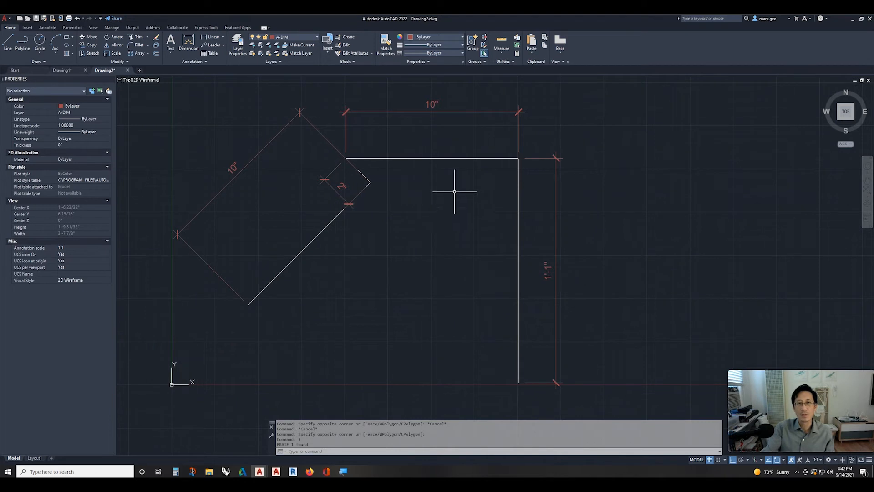
left_click(448, 158)
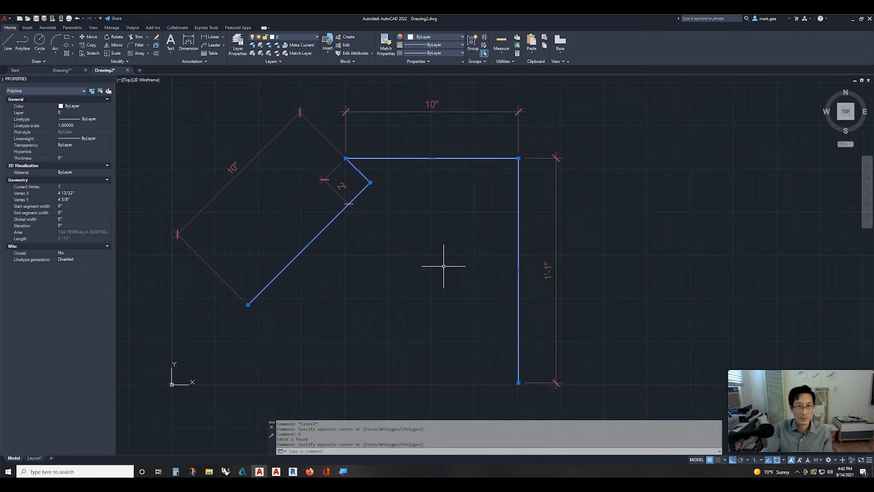
middle_click_drag(439, 266, 415, 256)
scroll(413, 254, "down", 4)
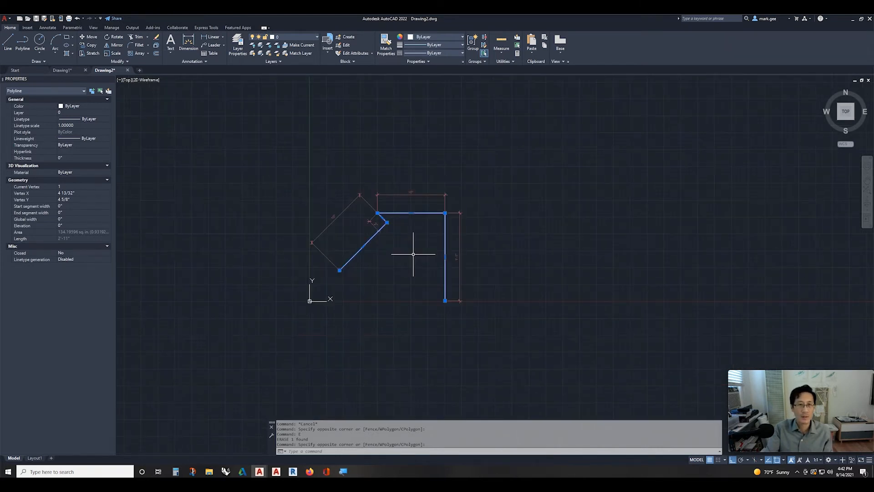
key("Escape")
key("Escape")
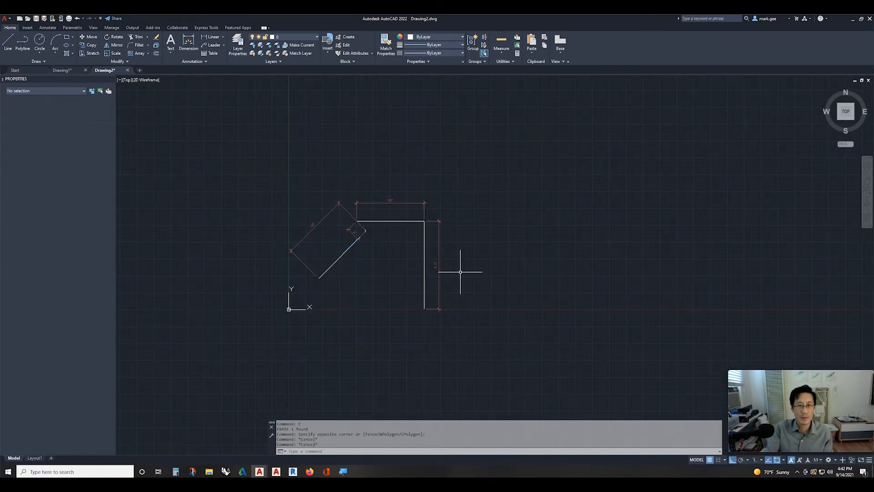
scroll(477, 273, "up", 2)
middle_click_drag(480, 277, 470, 280)
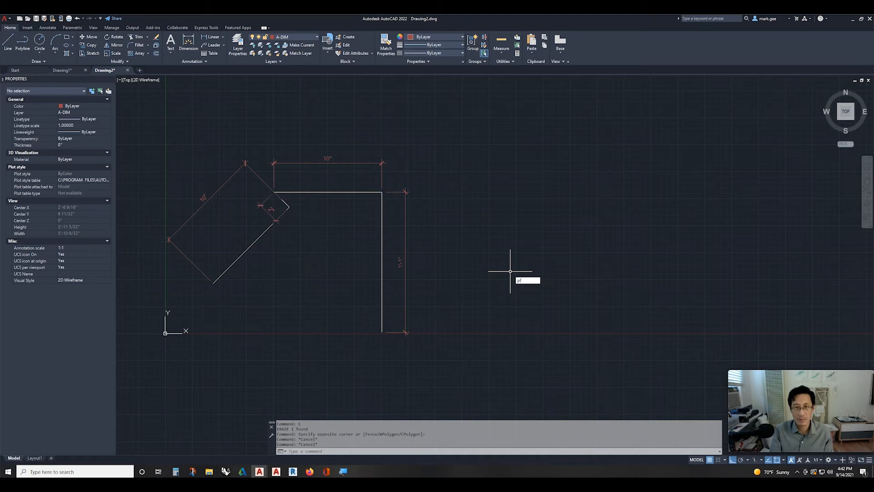
Start a polyline to the right of the dimensioned example with a first segment 10" long at a 45° angle.
type("l")
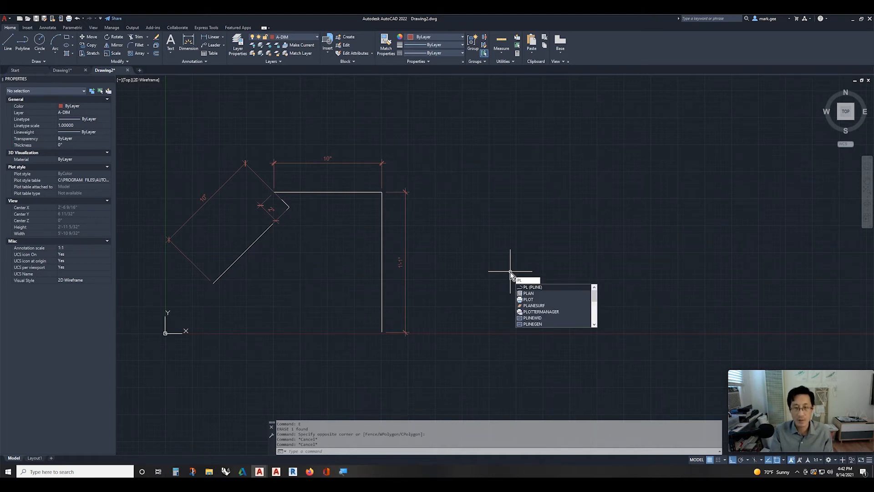
key("Return")
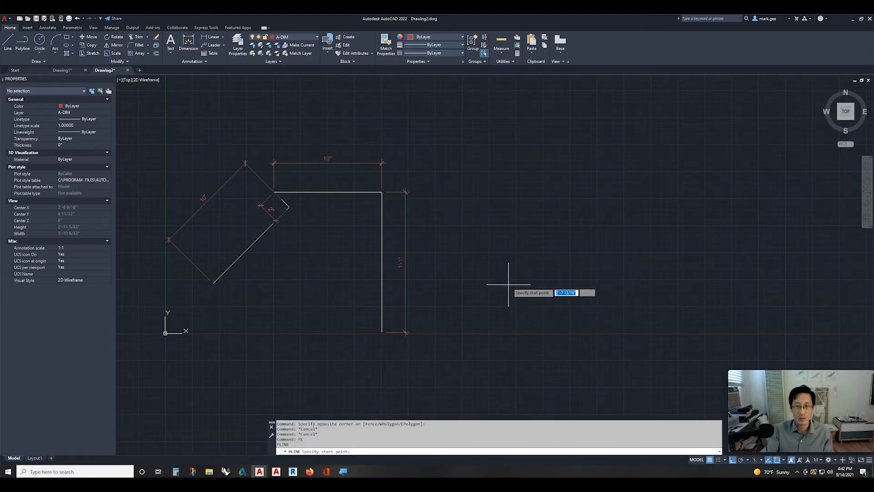
left_click(515, 282)
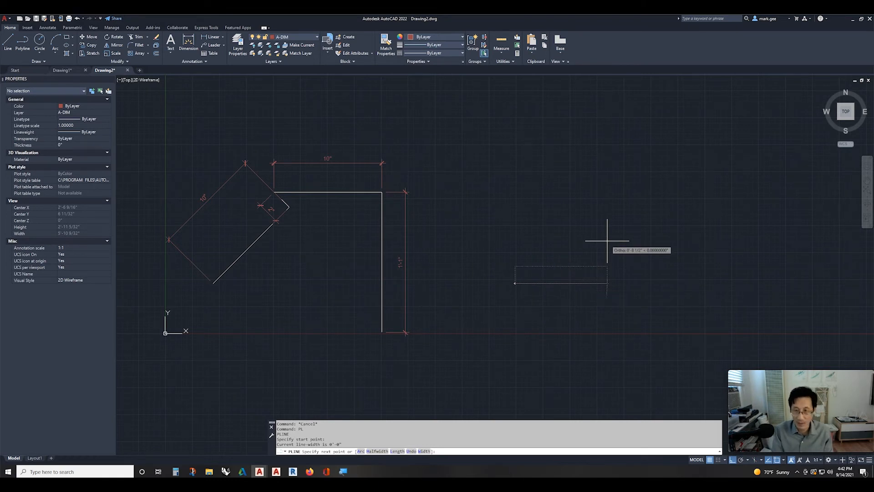
key("F8")
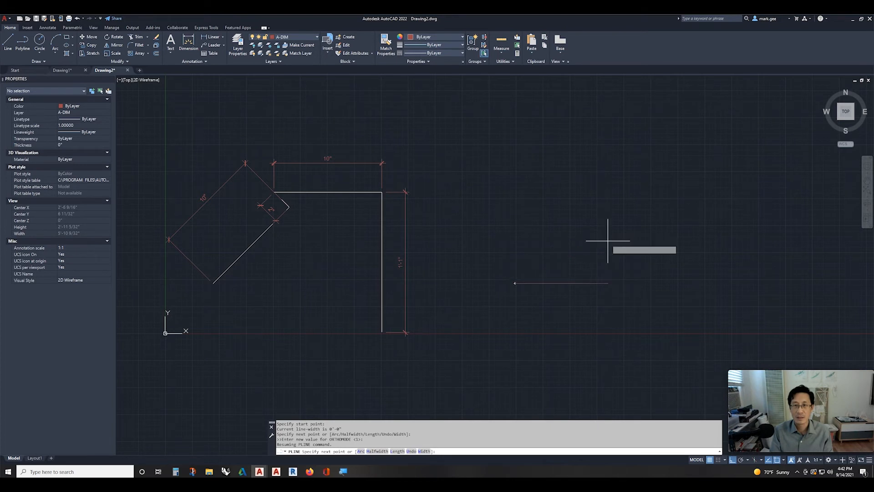
key("Return")
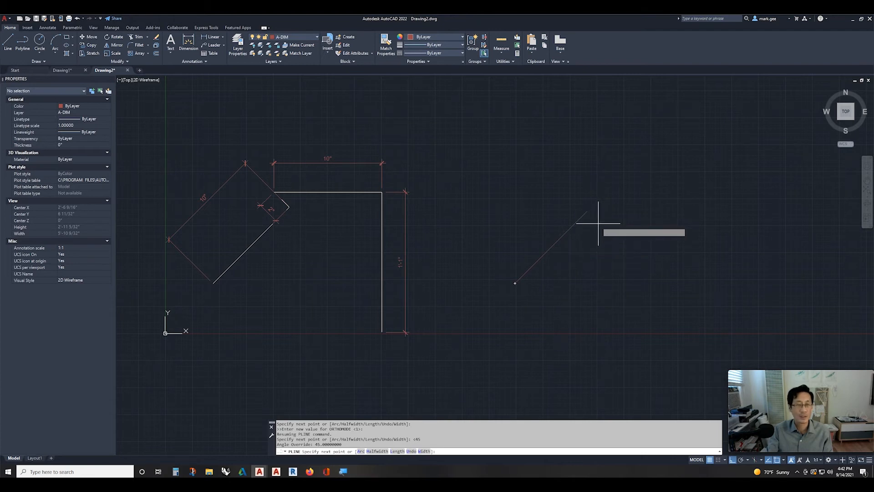
type("10")
key("Return")
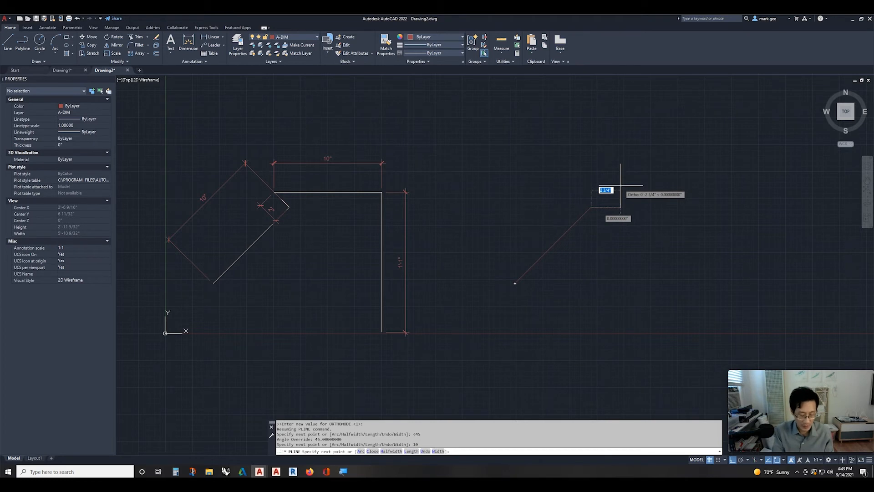
Add a second polyline segment 2" long at a 135° angle.
type("<")
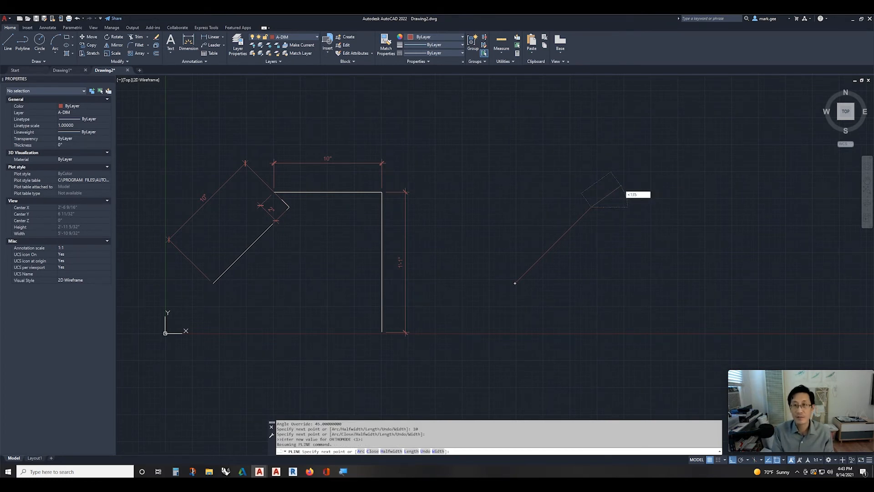
type("135")
key("Return")
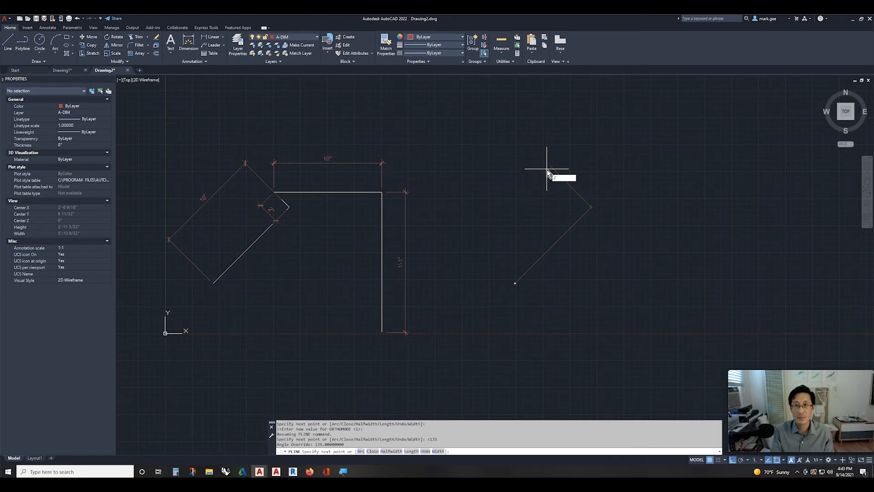
type("2")
key("Return")
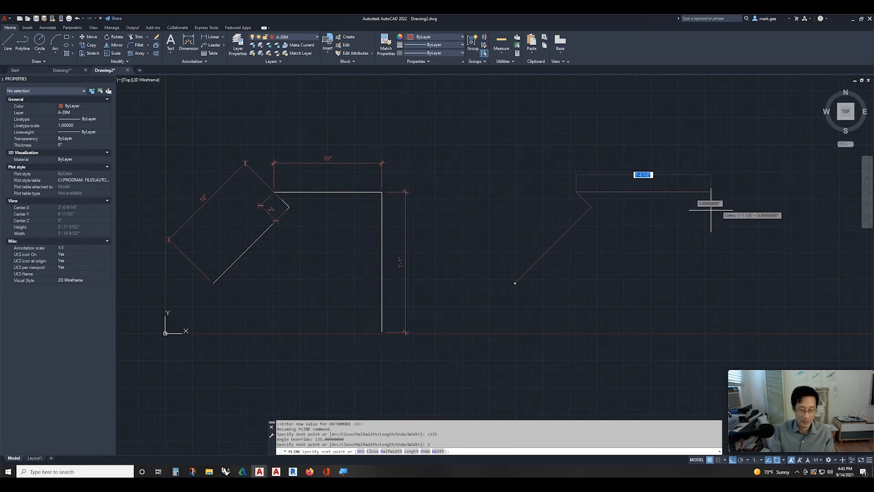
Add a 10" horizontal segment to the right and a 13" vertical segment downward, and finish the open polyline.
key("Return")
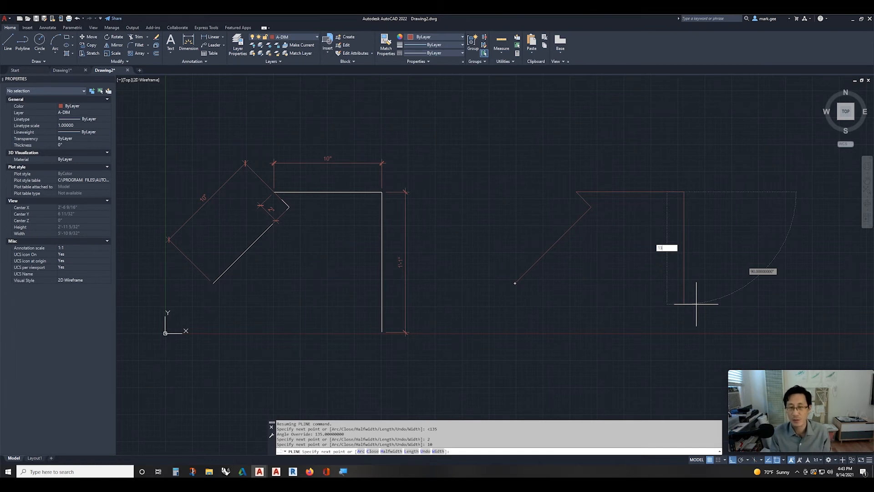
key("Return")
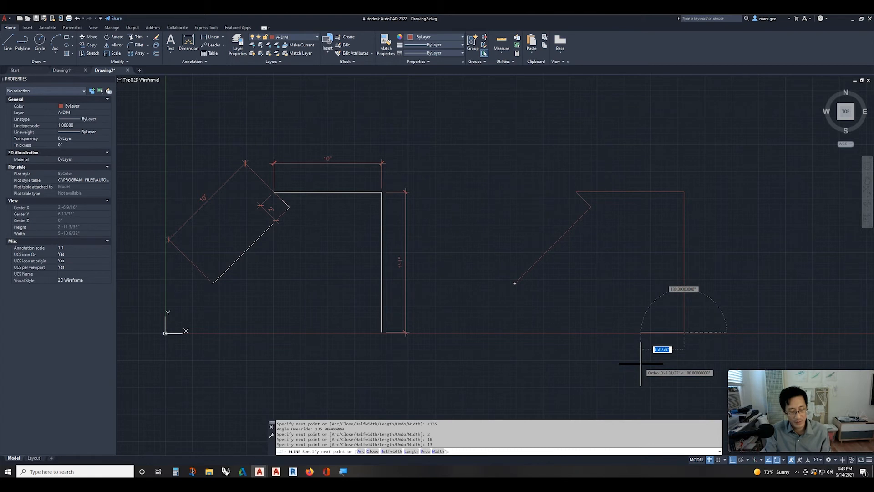
key("Return")
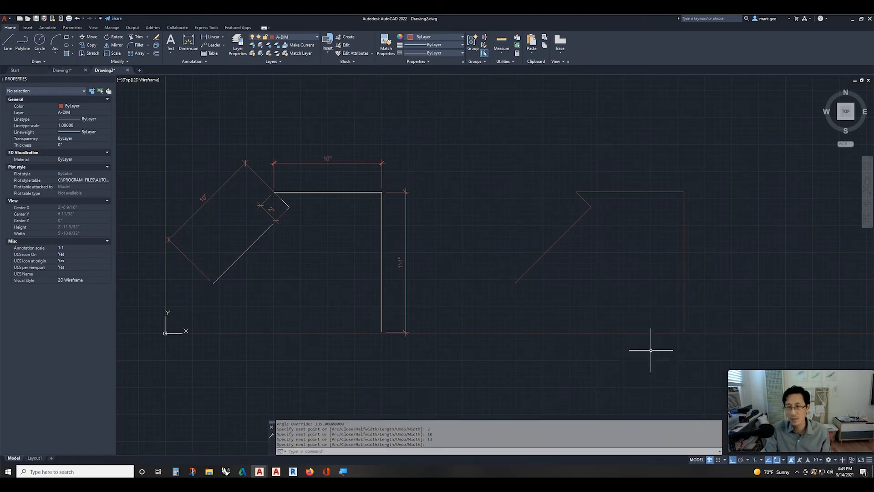
Select the finished polyline by crossing different segments to check that it is one connected object, and deselect it.
left_click(576, 273)
left_click(524, 212)
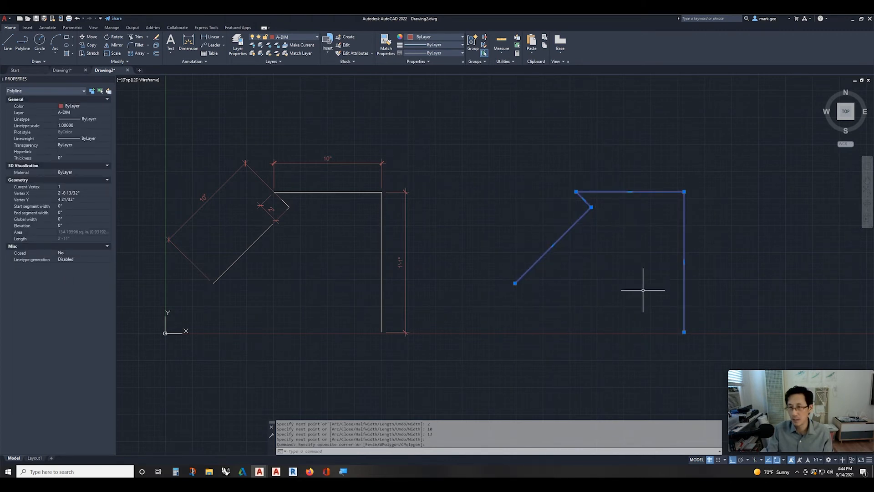
key("Escape")
key("Escape")
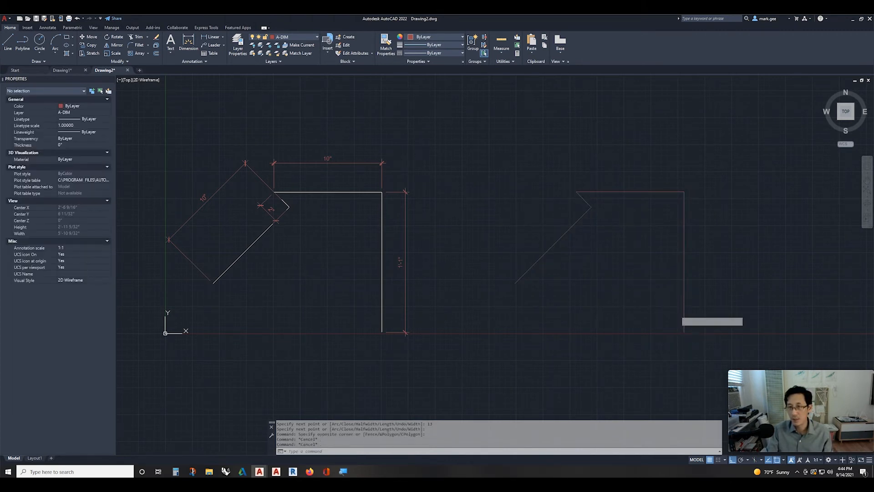
left_click(692, 321)
left_click(665, 301)
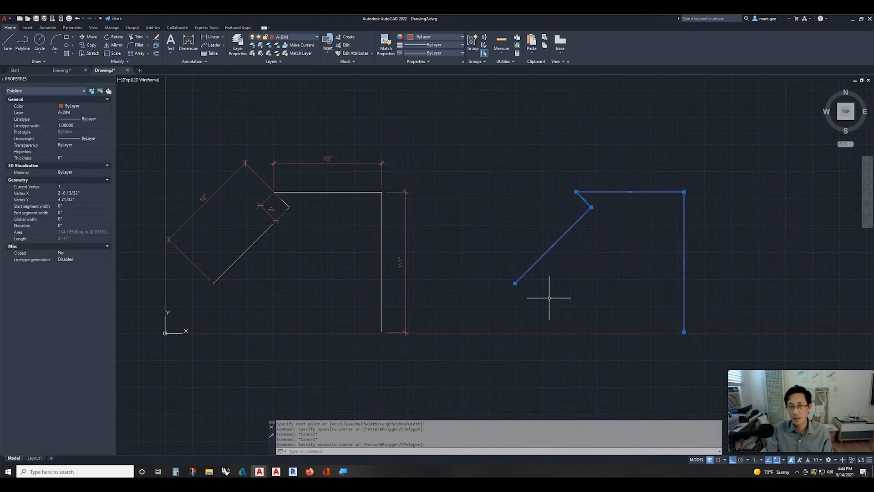
key("Escape")
key("Escape")
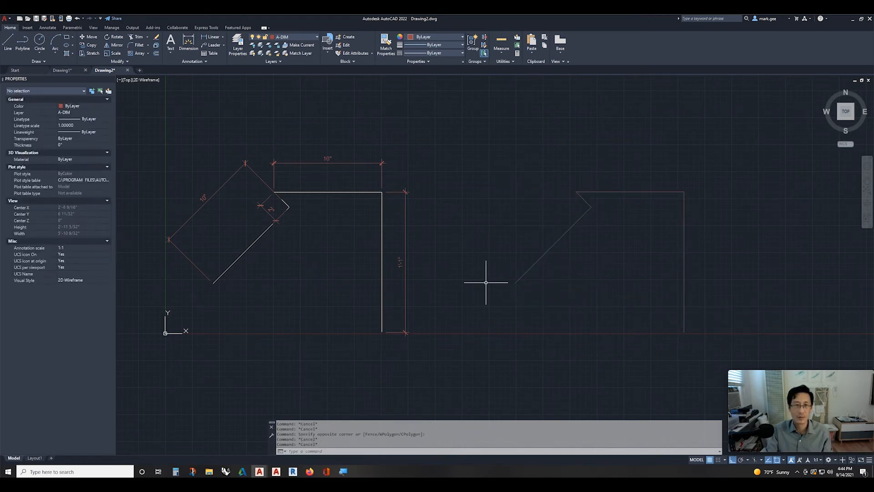
Select the white closed polyline example below the open one to examine its connected segments, and deselect it.
middle_click_drag(445, 295, 660, 269)
middle_click_drag(368, 291, 676, 238)
scroll(594, 265, "down", 2)
mouse_move(551, 282)
middle_mouse_down()
mouse_move(543, 268)
mouse_move(524, 272)
middle_mouse_up()
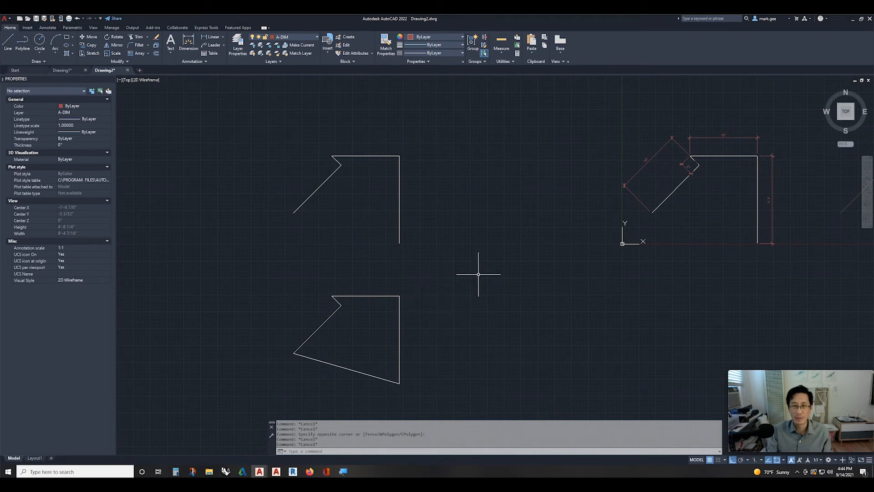
left_click(395, 326)
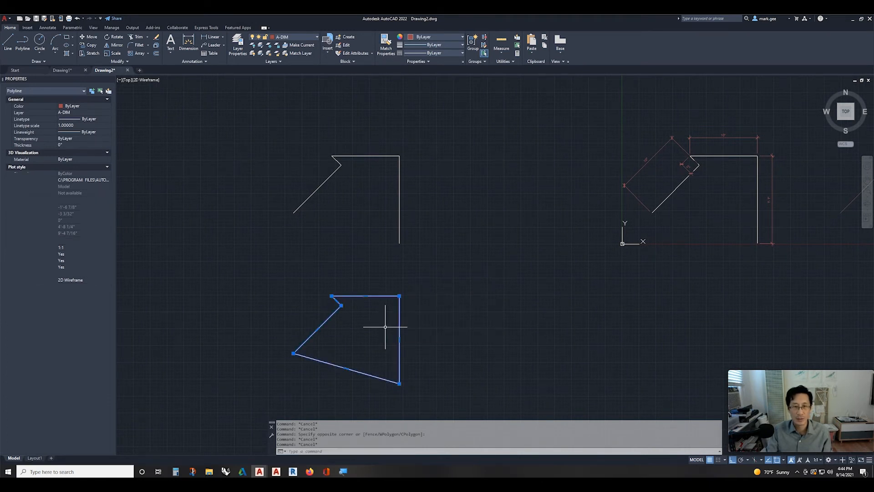
scroll(393, 330, "up", 2)
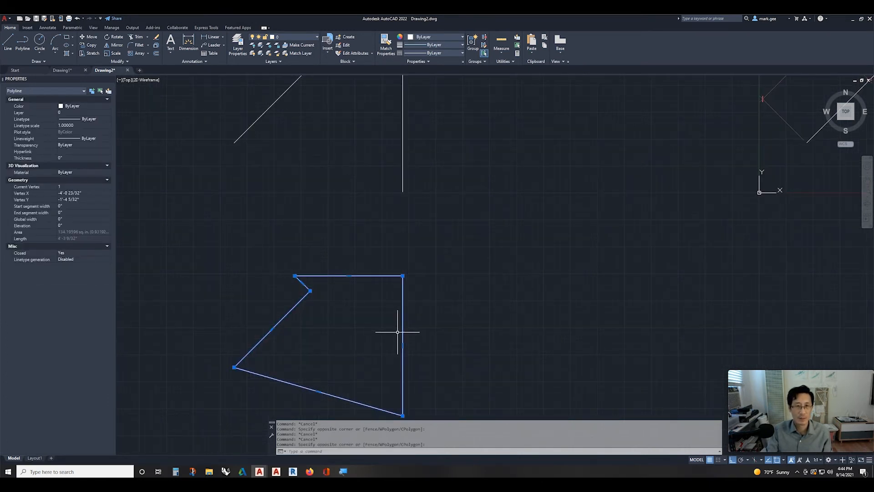
scroll(414, 316, "down", 2)
middle_click_drag(413, 308, 362, 315)
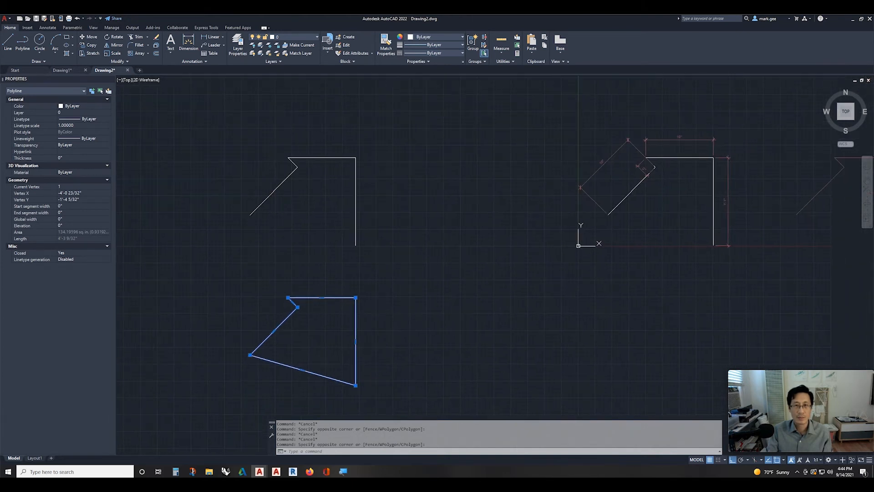
key("Escape")
key("Escape")
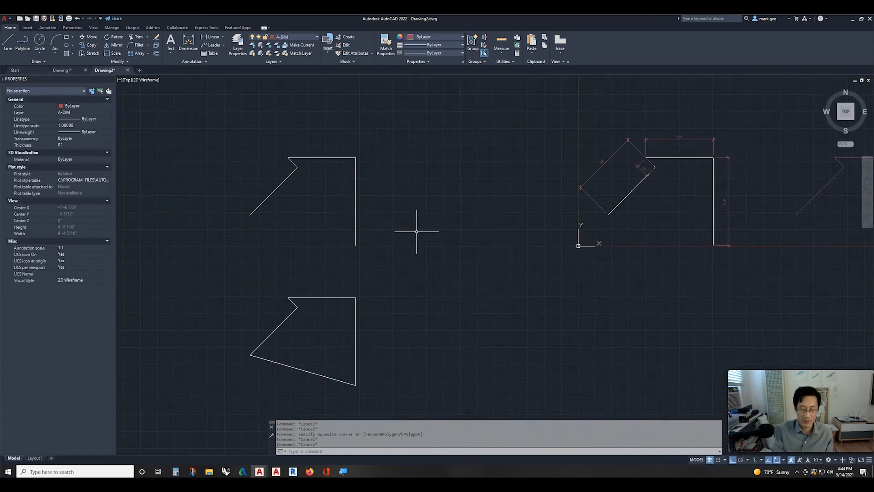
Start a polyline to the right of the white closed example, entering a 45° angle and a 10" length for its first segment.
type("PL")
key("Return")
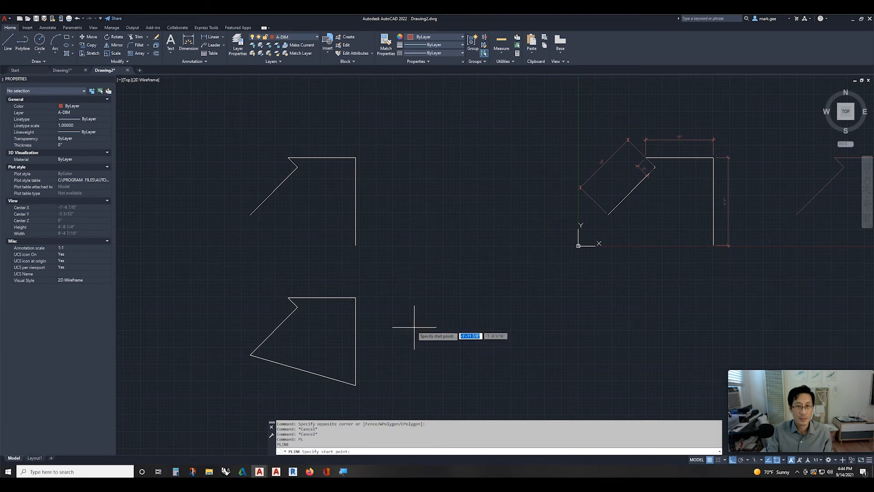
left_click(409, 342)
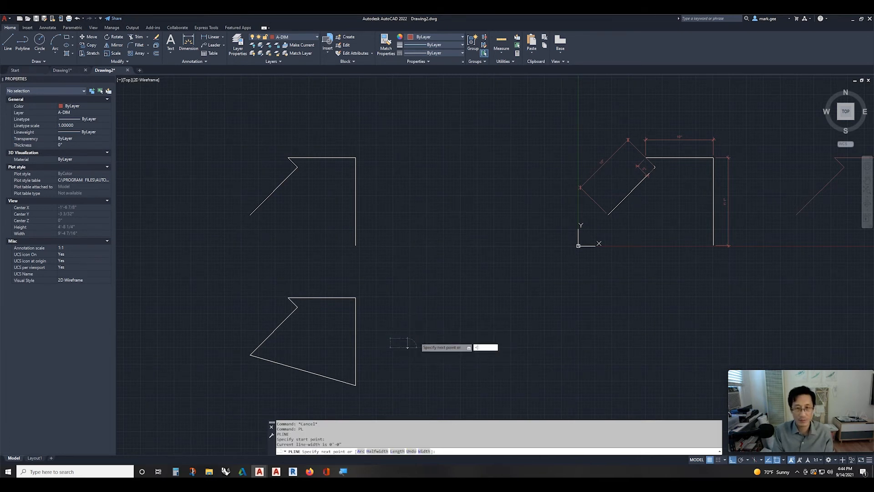
key("Return")
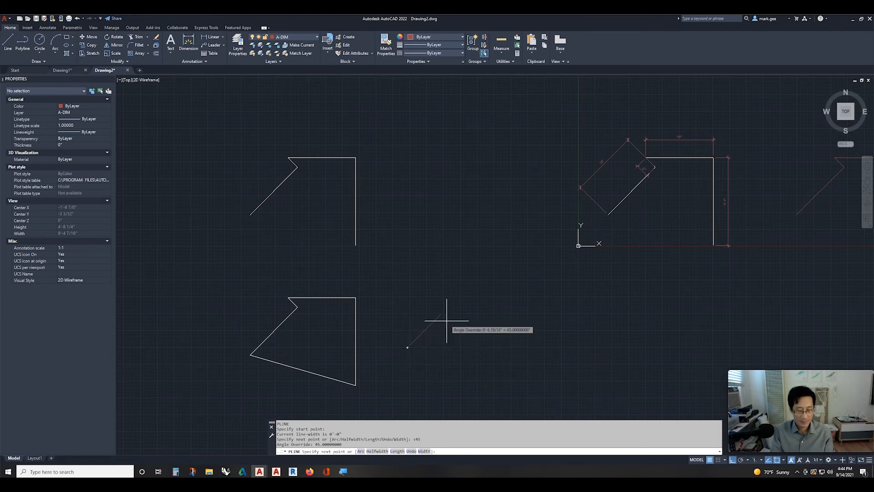
type("10")
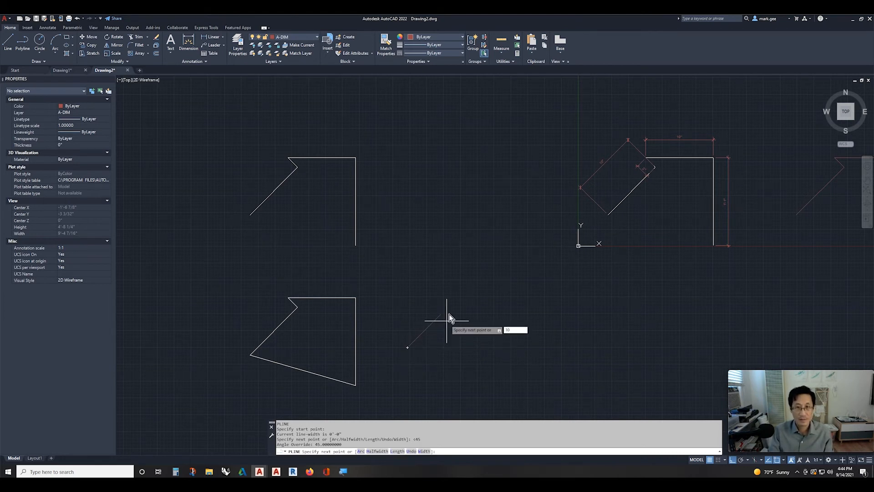
key("Return")
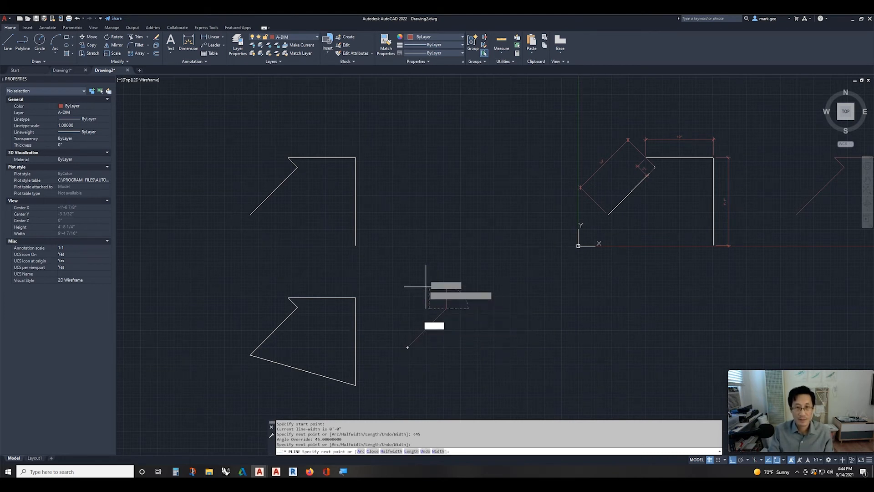
Add a 2" second segment at a 135° angle to the polyline beside the closed example.
type("<135")
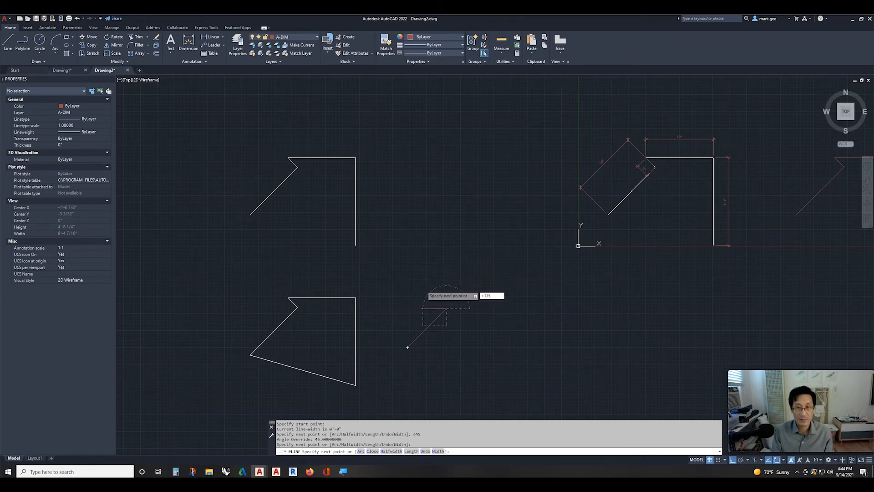
key("Return")
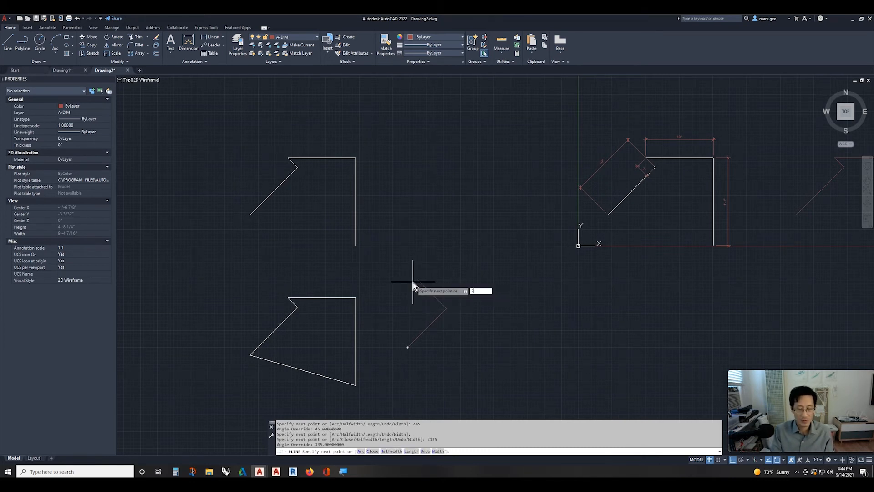
type("2")
key("Return")
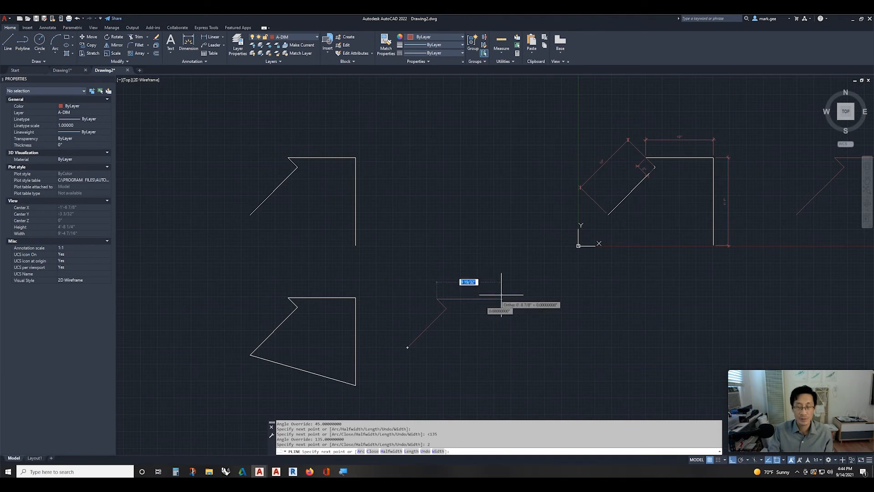
Continue the polyline with a 10" horizontal segment to the right and a 13" vertical segment downward.
type("10")
key("Return")
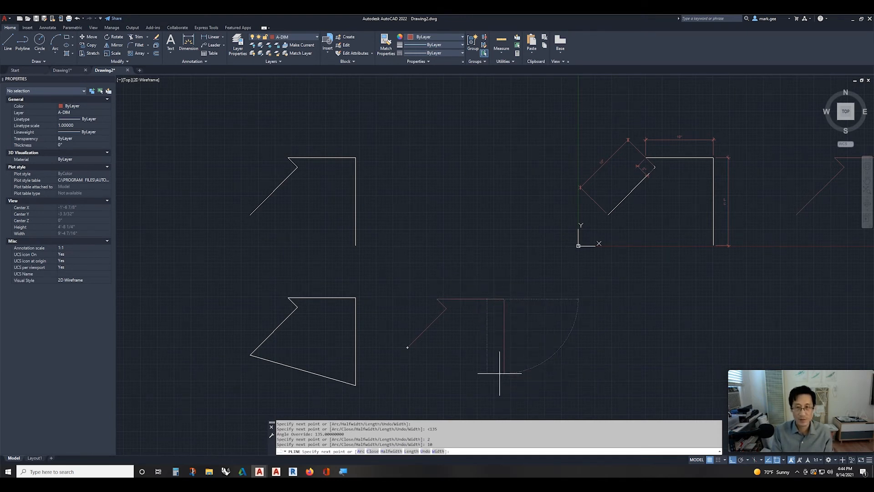
type("13")
key("Return")
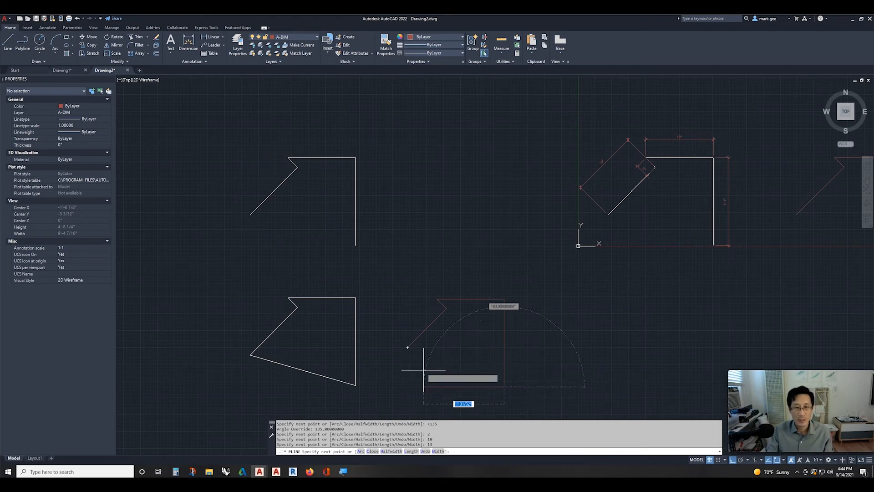
Close the polyline back to its start point with the Close option.
scroll(404, 350, "up", 2)
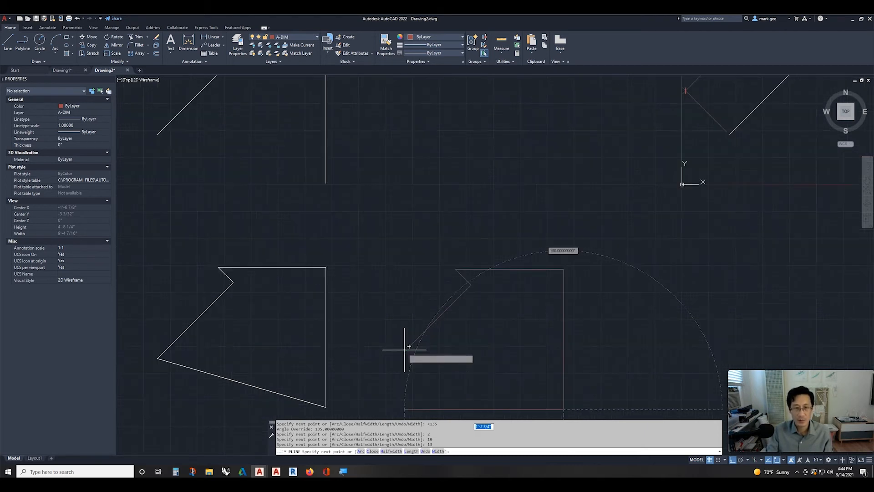
middle_click_drag(439, 356, 472, 292)
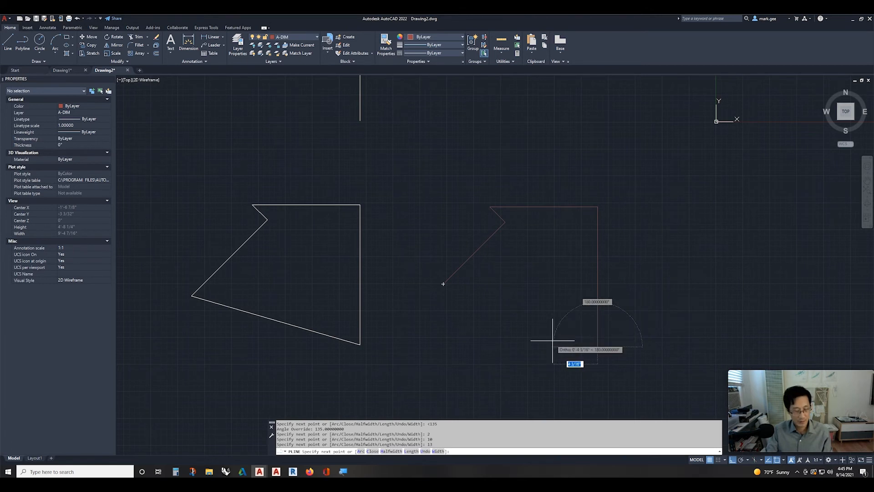
type("c")
key("Return")
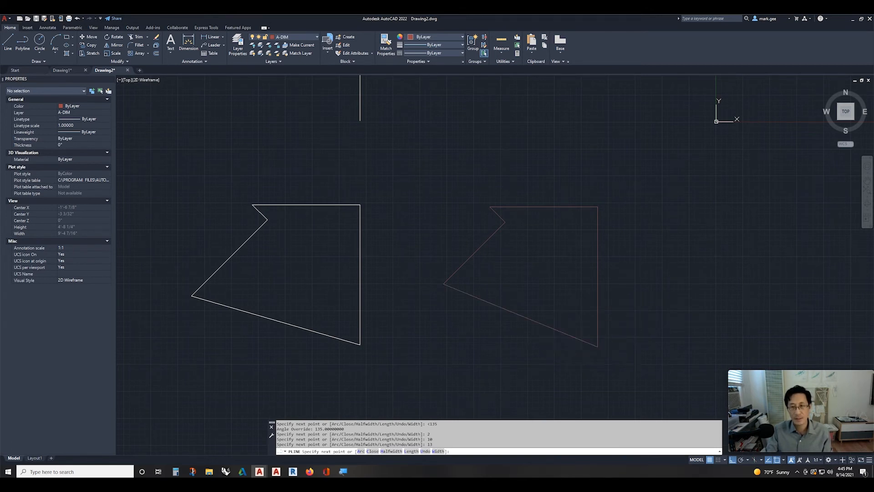
Select the new closed polyline to check that all its segments form one closed object, and deselect it.
left_click(511, 338)
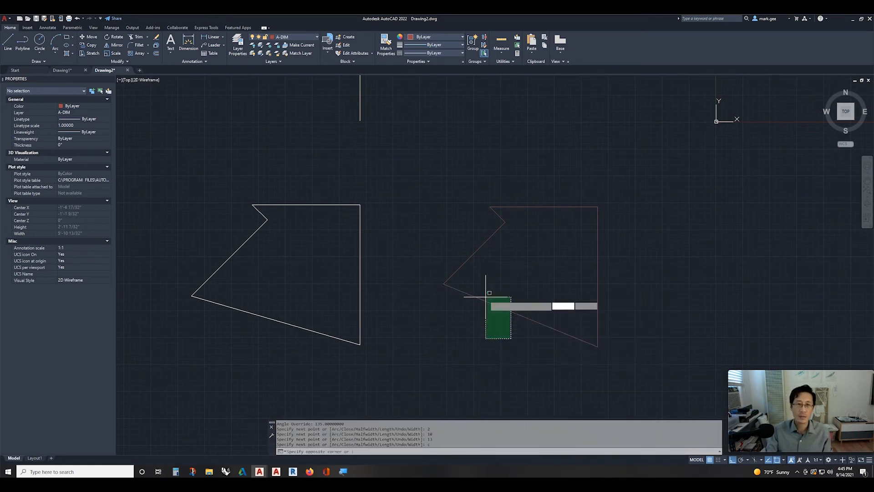
left_click(473, 286)
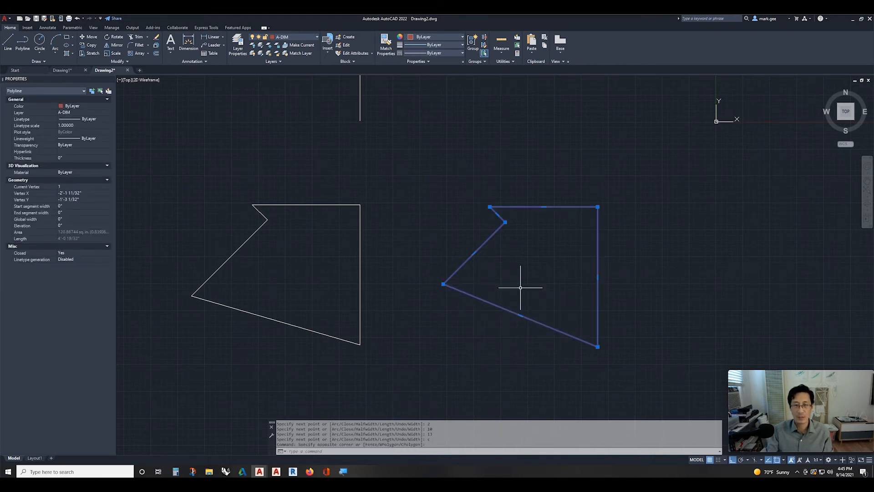
key("Escape")
key("Escape")
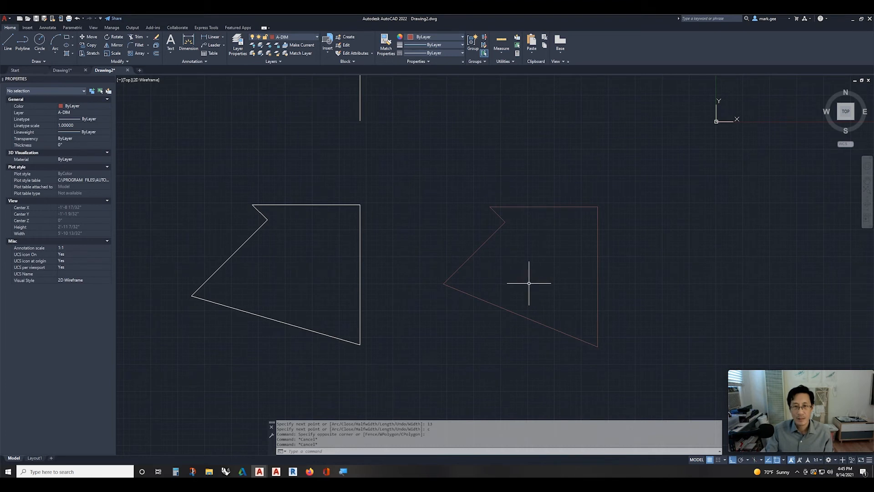
Turn Ortho off and stretch the white open polyline's upper-right corner vertex diagonally down and inward, and deselect the polyline.
middle_click_drag(529, 283, 542, 306)
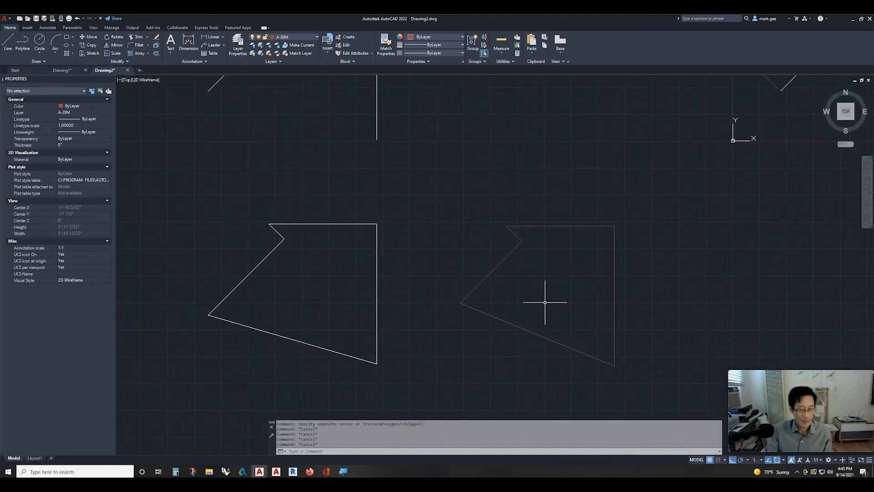
scroll(545, 302, "down", 2)
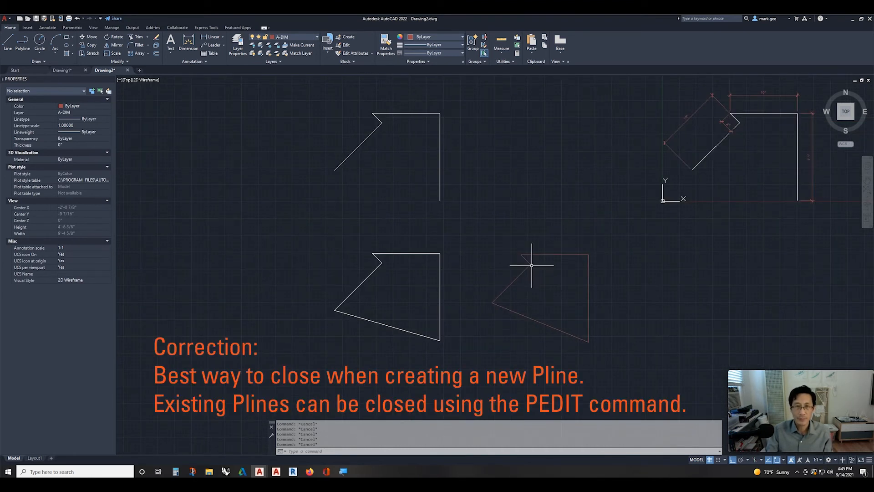
mouse_move(512, 258)
middle_mouse_down()
mouse_move(470, 267)
mouse_move(478, 272)
middle_mouse_up()
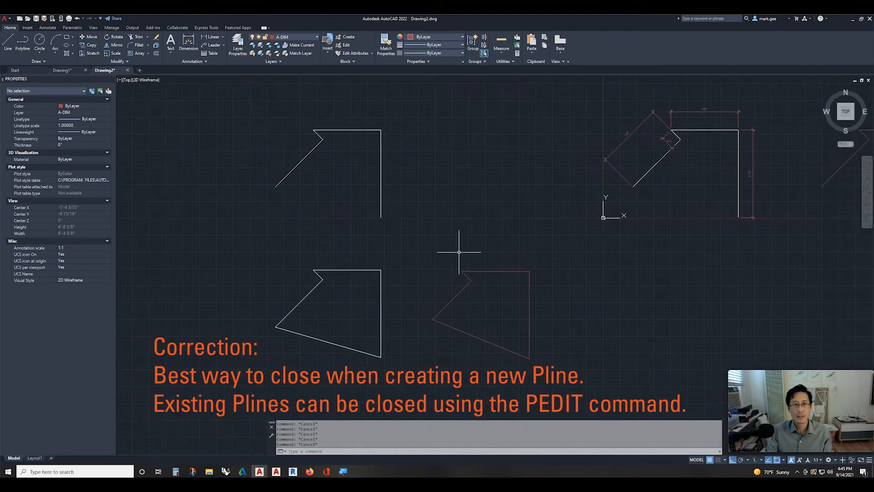
left_click(394, 201)
left_click(367, 196)
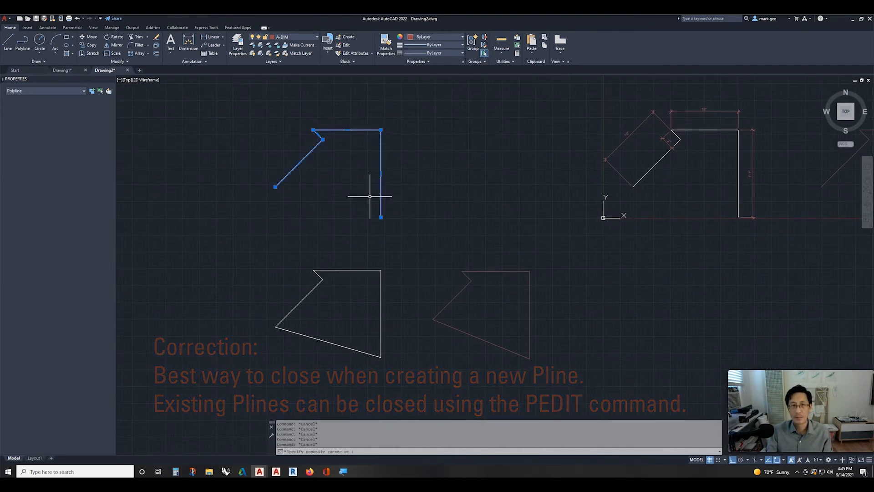
left_click(381, 130)
key("F8")
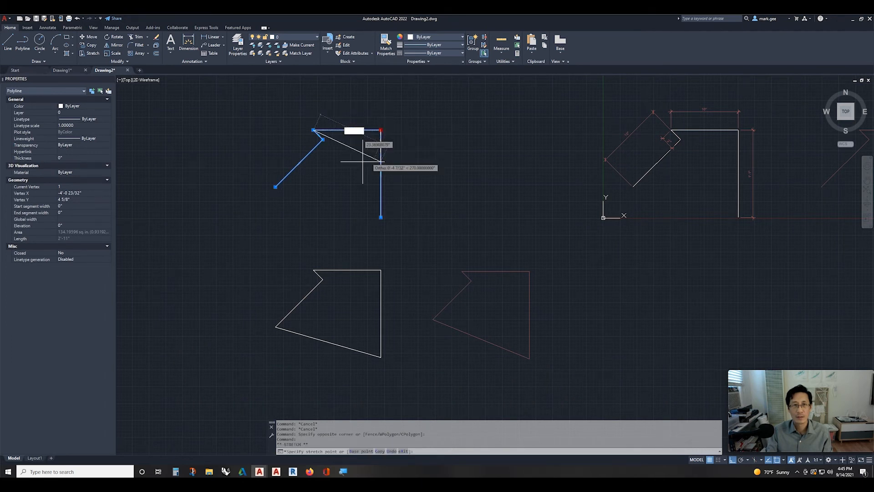
left_click(363, 160)
key("Escape")
key("Escape")
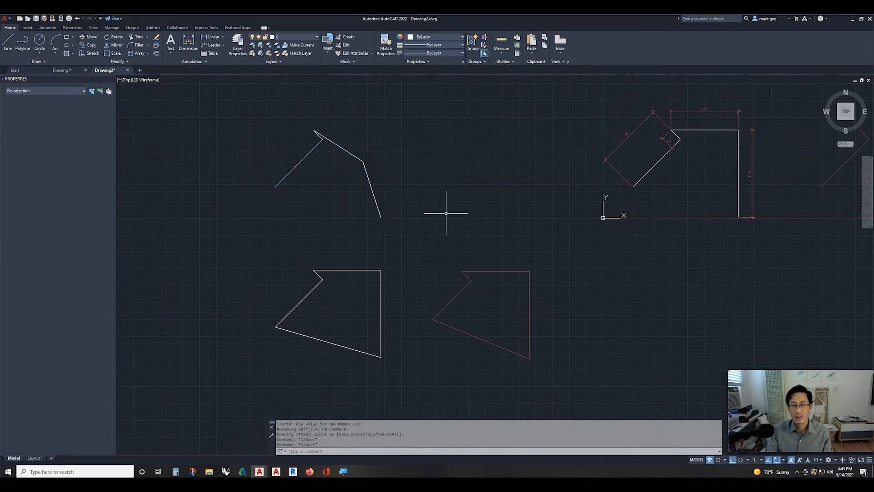
middle_click_drag(473, 250, 464, 257)
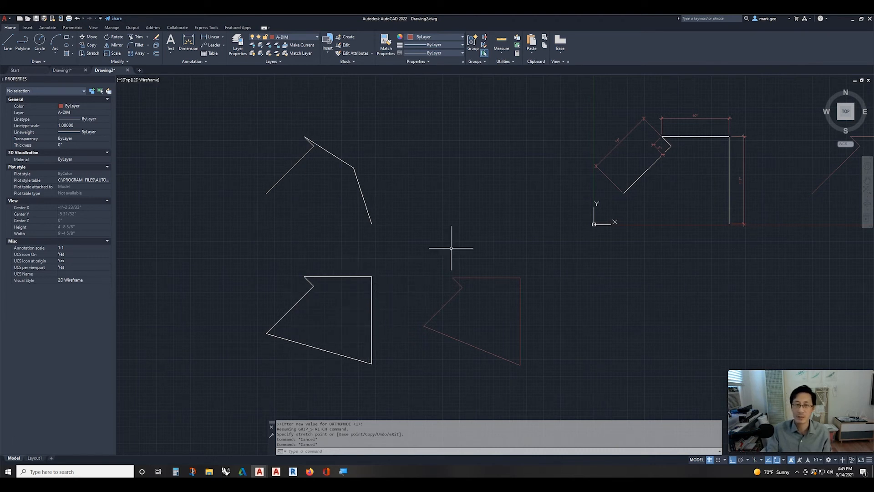
key("Escape")
key("Escape")
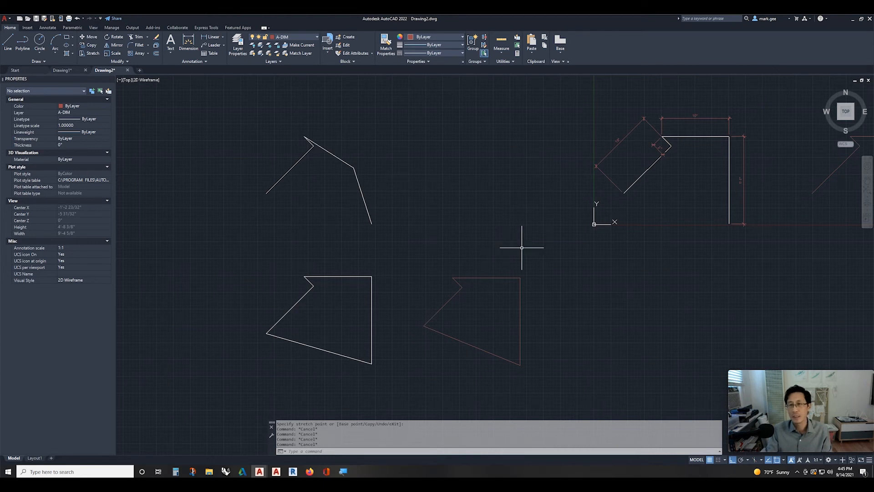
middle_click_drag(519, 249, 417, 259)
key("Escape")
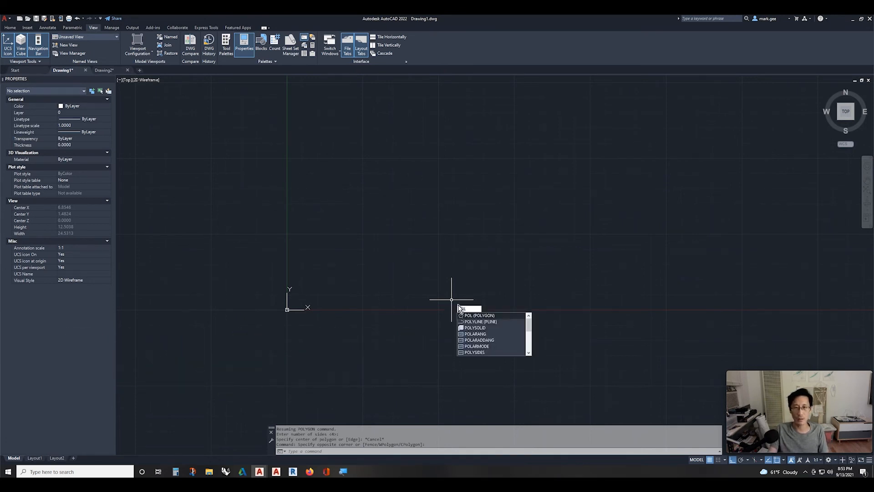
Draw a three-sided polygon inscribed in a circle of radius 5, centred above and to the right of the origin.
left_click(480, 316)
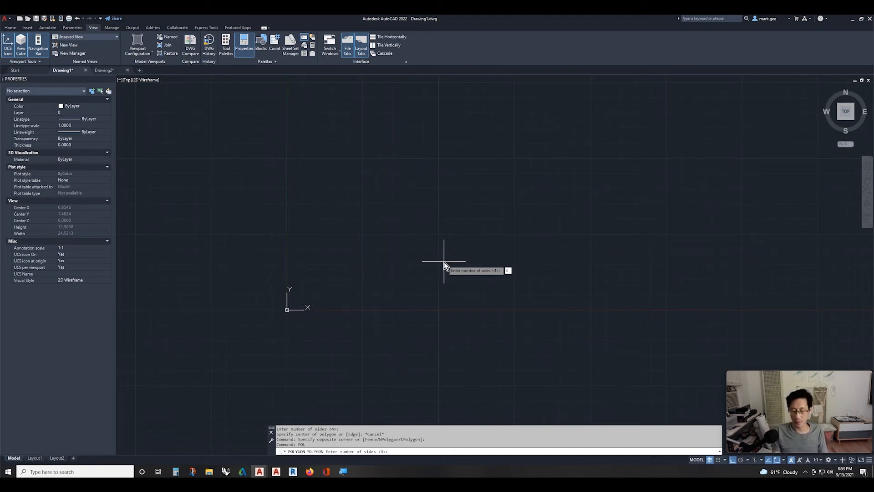
type("3")
key("Return")
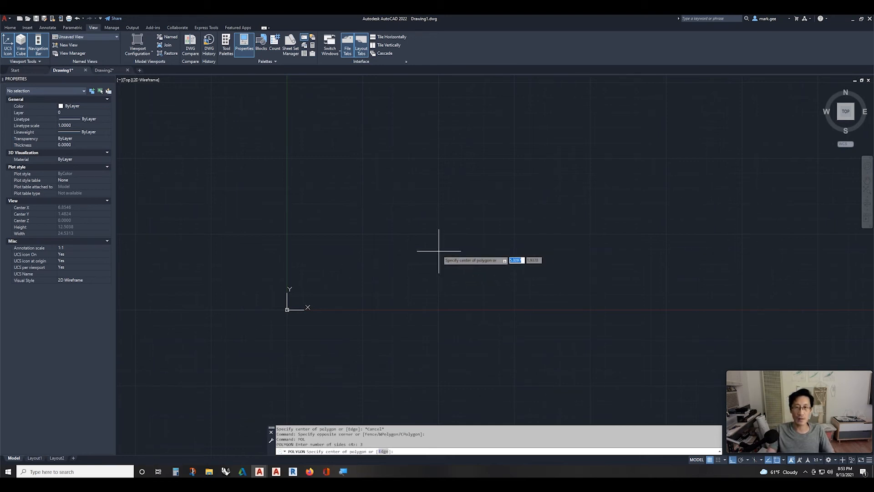
left_click(440, 226)
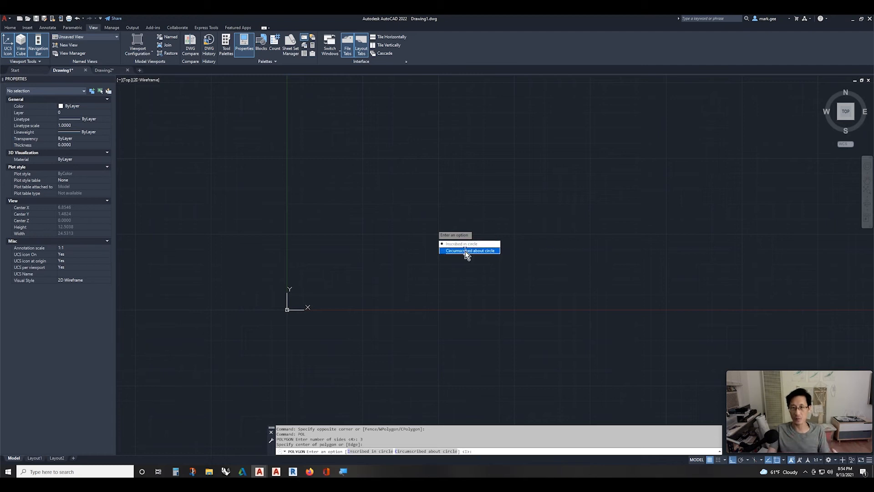
left_click(464, 245)
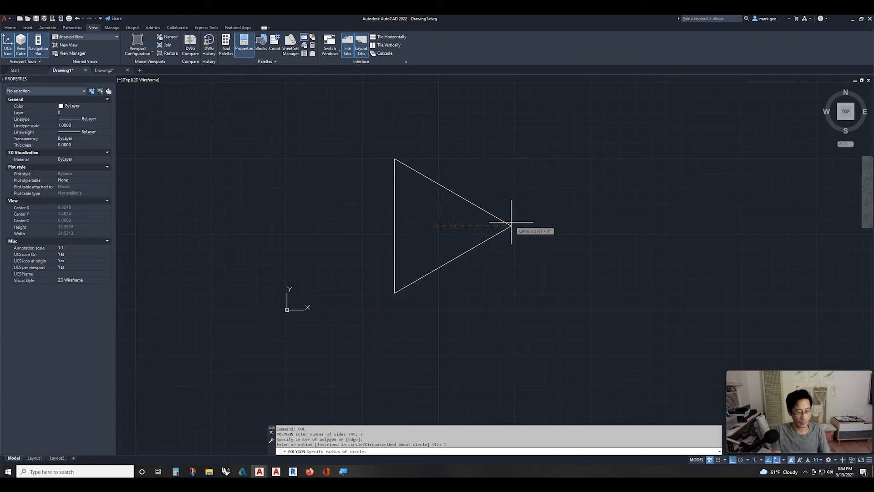
type("5")
key("Return")
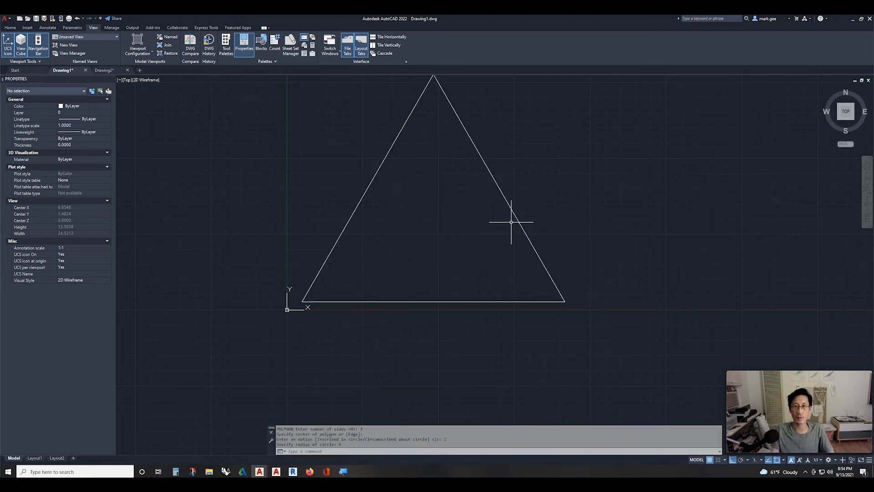
Draw a six-sided polygon inscribed in a circle, centred on the triangle's apex and with its radius reaching the triangle's lower-right corner.
middle_click_drag(453, 236, 460, 291)
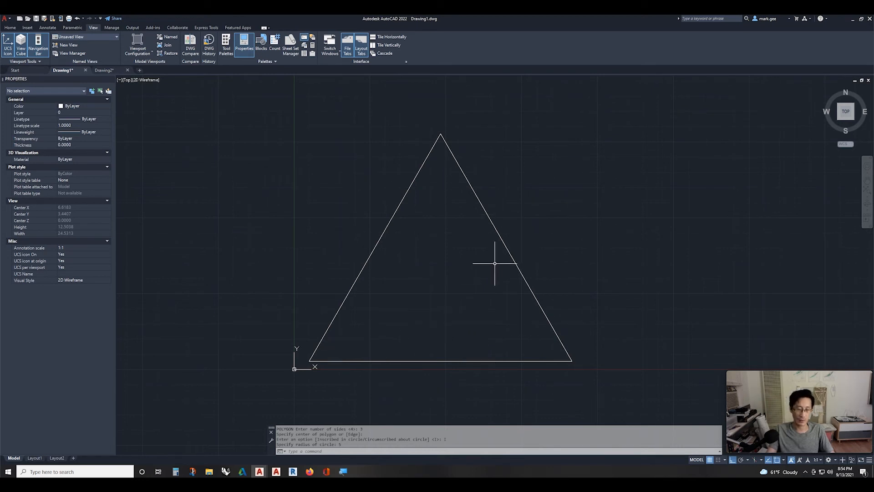
type("PO")
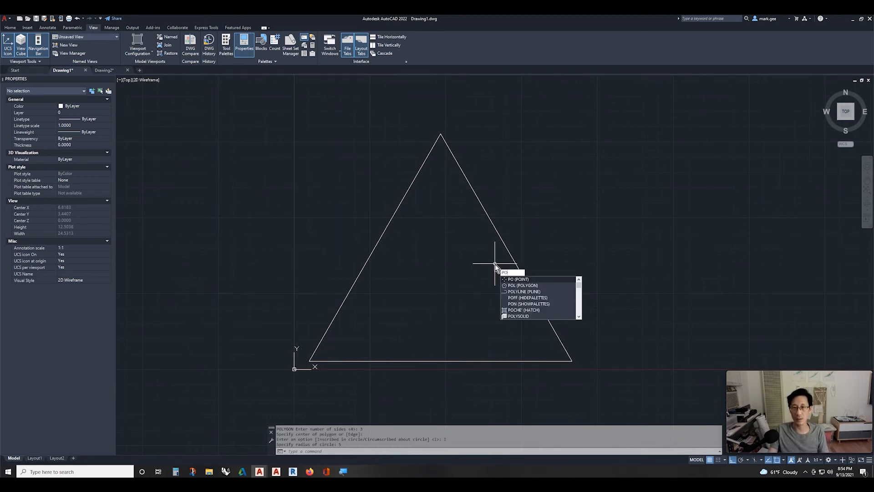
type("L")
key("Return")
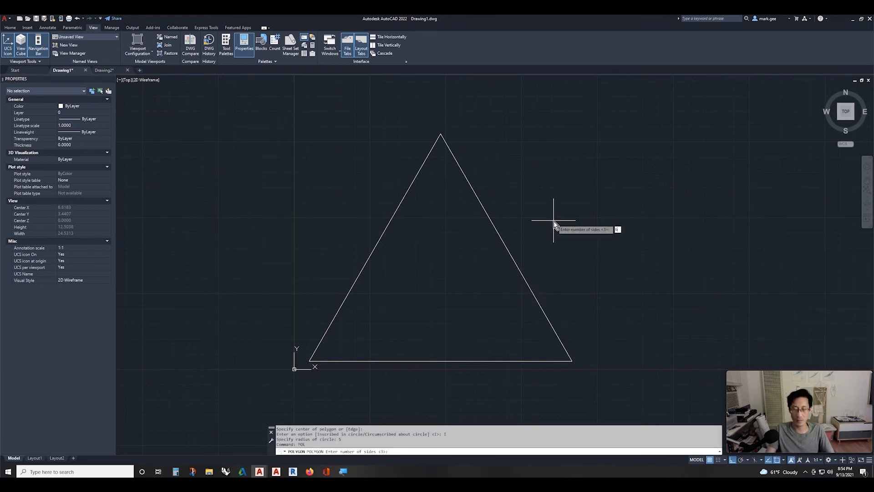
key("Return")
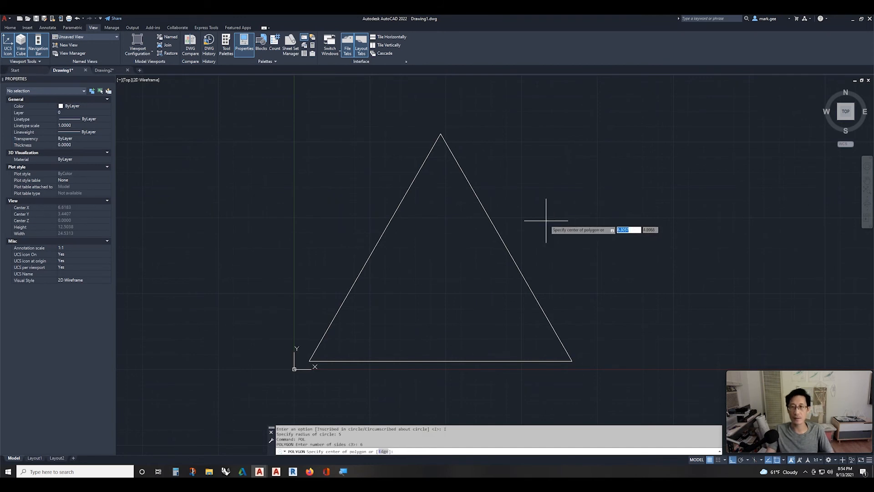
left_click(441, 134)
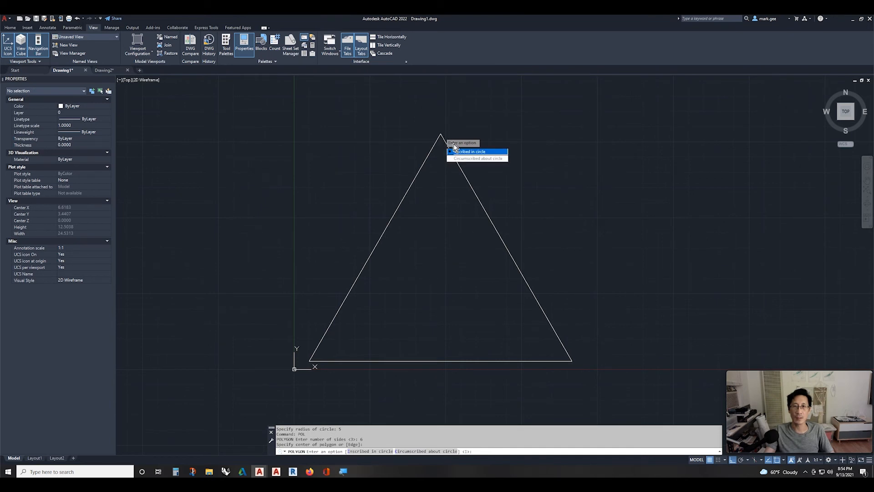
left_click(469, 152)
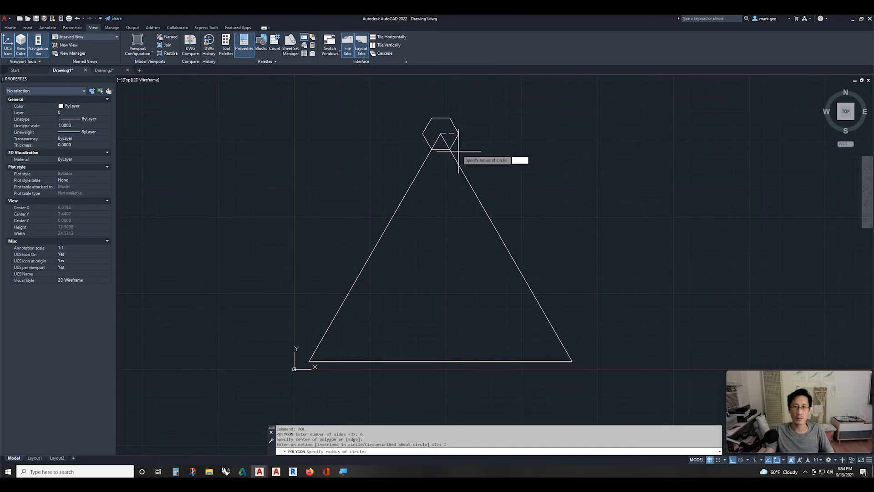
scroll(541, 308, "down", 4)
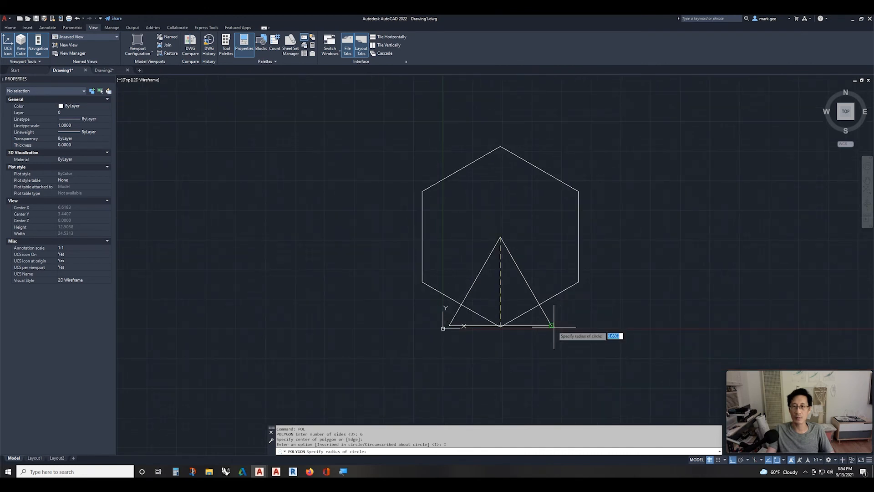
left_click(552, 326)
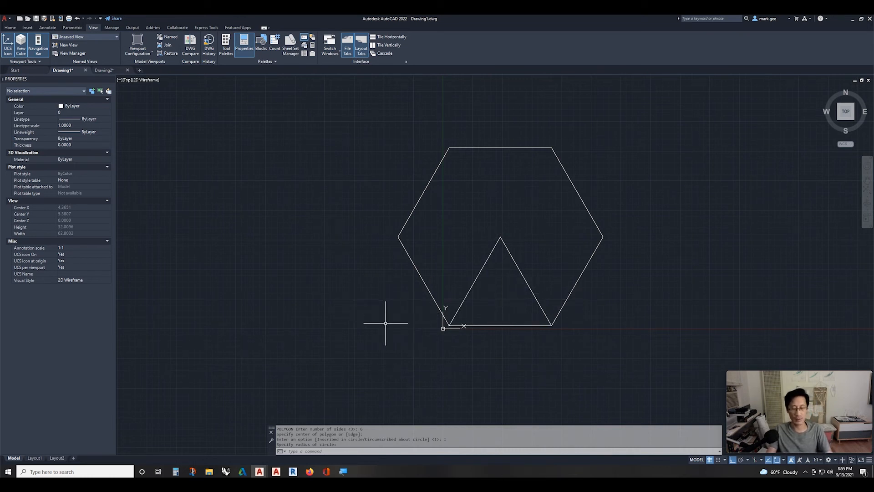
Draw a 20-sided polygon circumscribed about a circle, centred left of the hexagon and large enough to overlap the hexagon's left part.
type("POL")
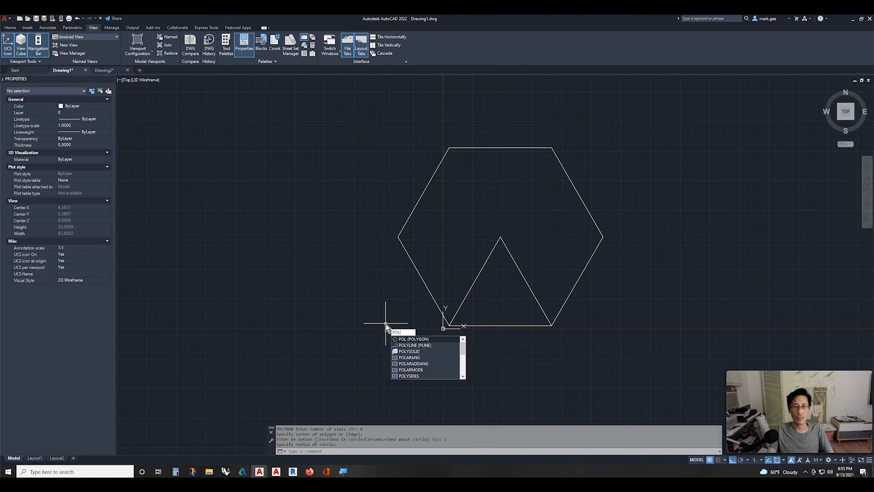
key("Return")
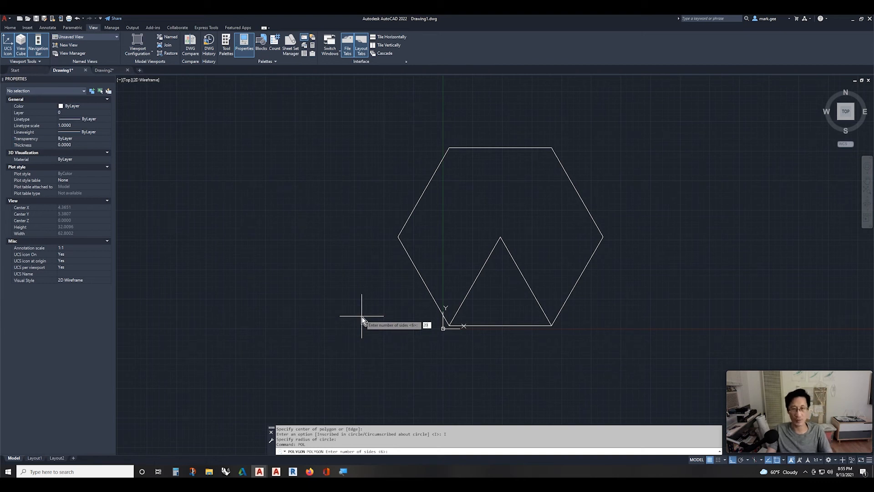
key("Return")
left_click(324, 255)
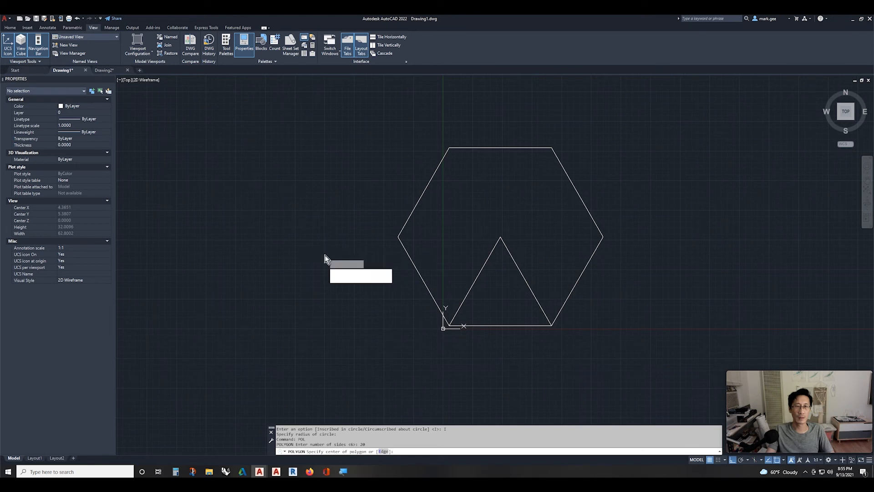
left_click(353, 278)
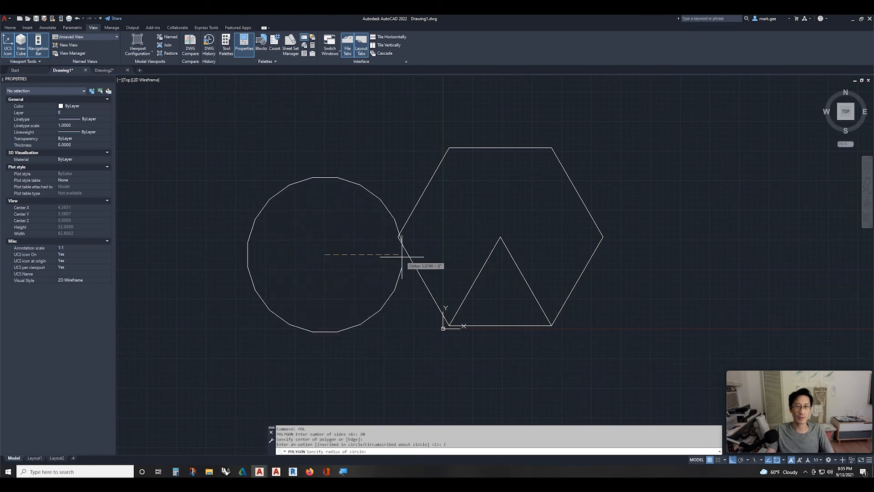
left_click(464, 230)
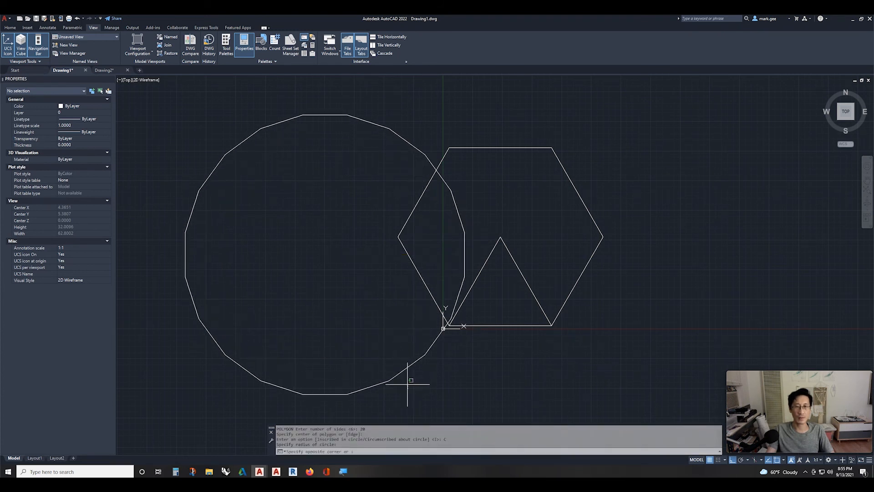
Select the 20-sided polygon to check that it is a single closed polyline, and deselect it.
left_click(371, 362)
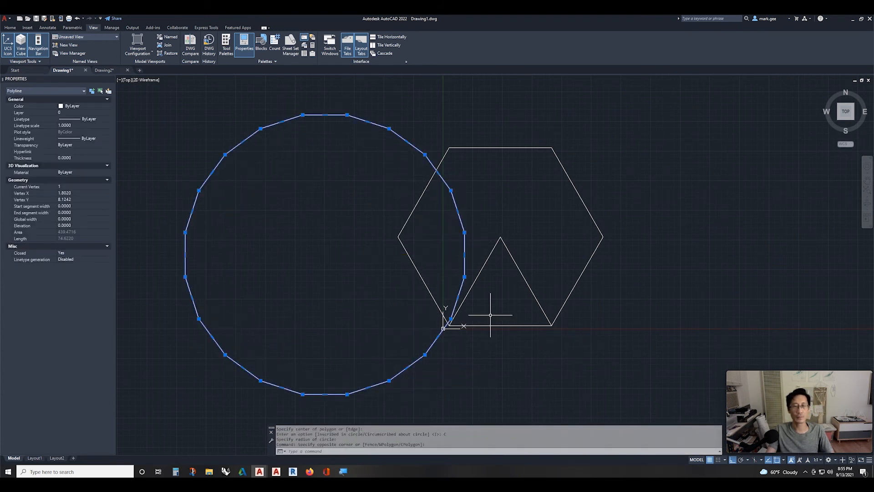
key("Escape")
key("Escape")
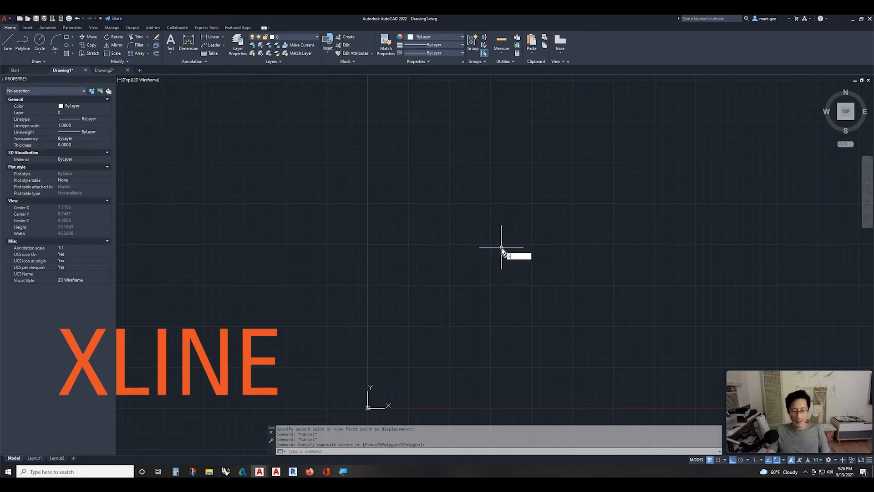
Draw one diagonal construction line with XLINE, sloping down to the right at about 315°, with Ortho off for its through point and on again.
type("L")
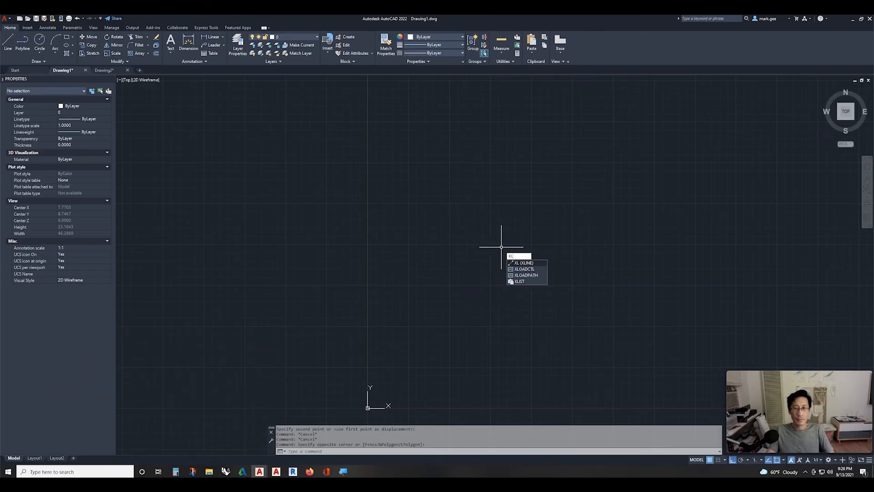
key("Return")
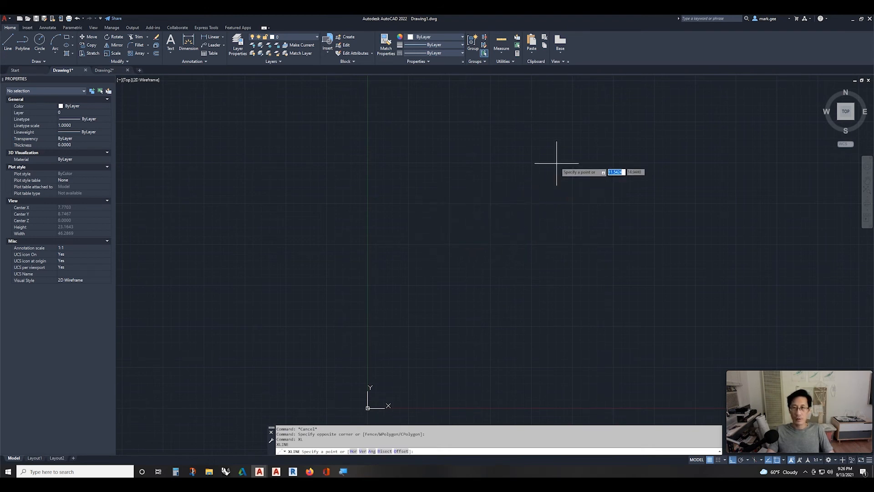
left_click(518, 194)
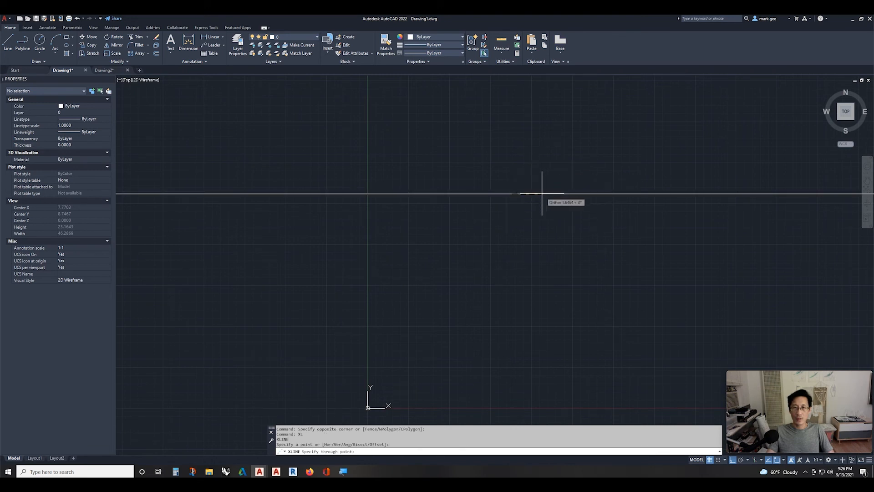
key("F8")
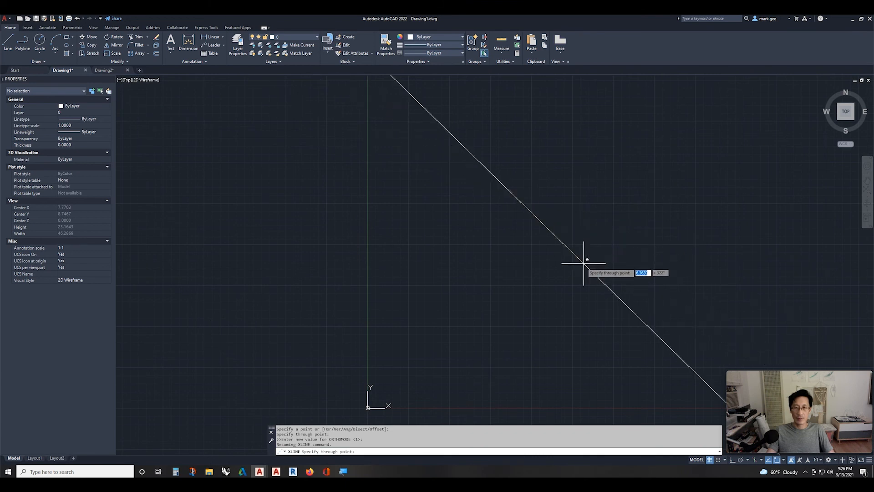
key("F8")
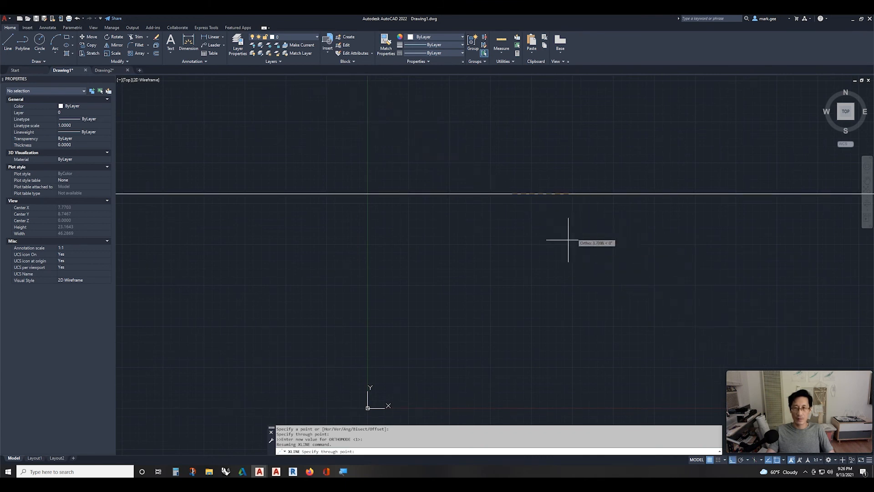
key("F8")
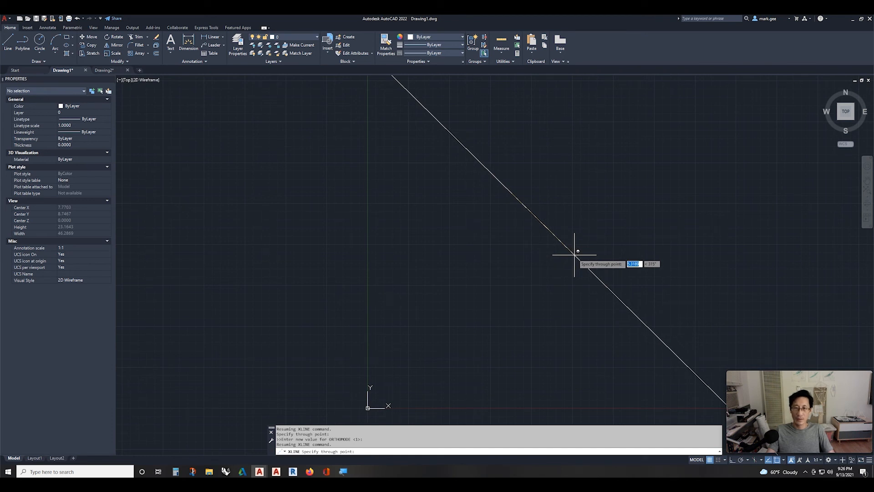
left_click(574, 255)
key("F8")
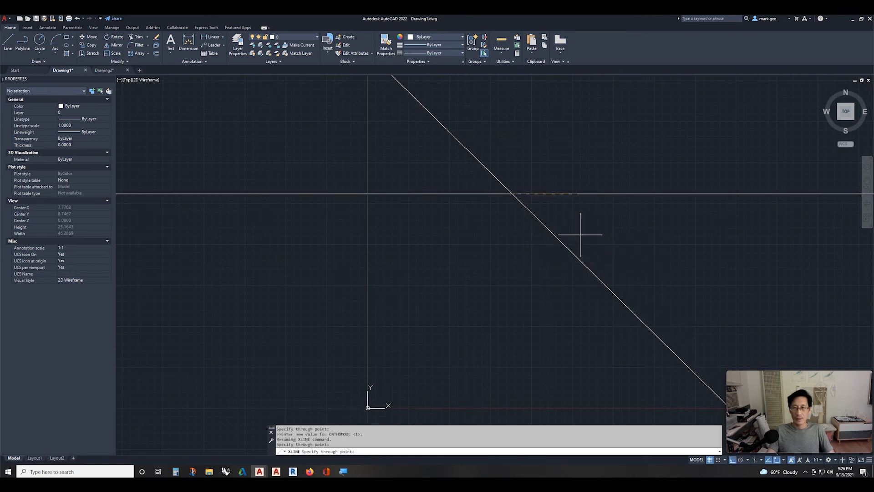
key("Return")
Examine how far the diagonal construction line extends in both directions, and return to a view of all the drawn lines.
scroll(580, 232, "down", 12)
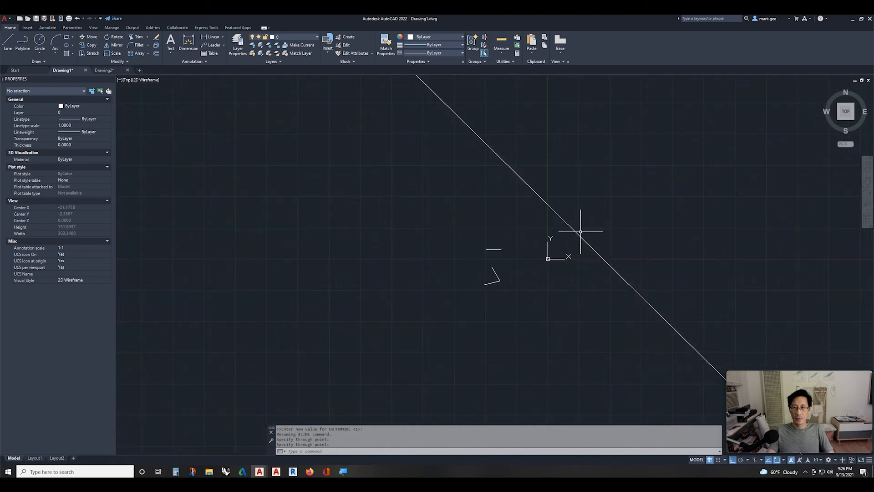
scroll(580, 232, "down", 20)
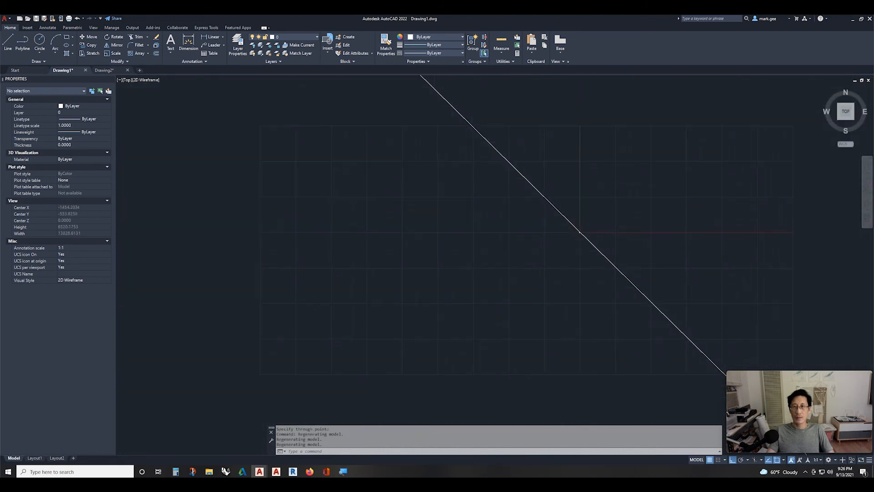
scroll(553, 241, "down", 8)
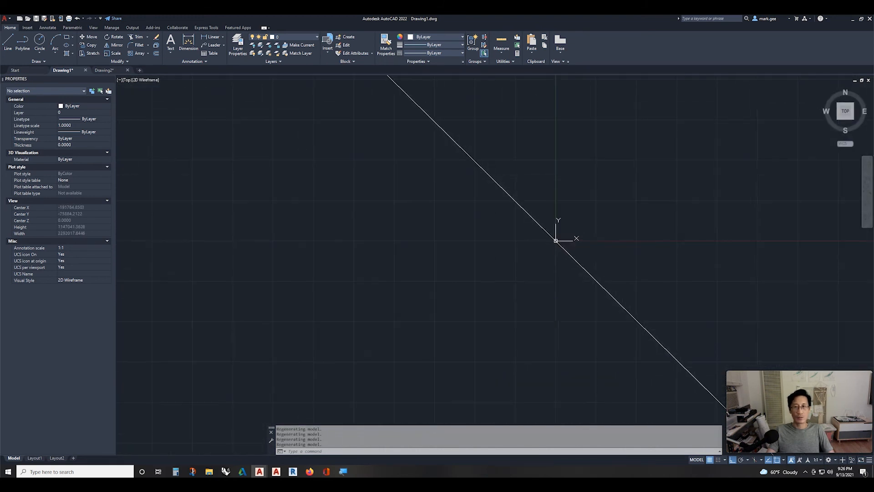
scroll(565, 242, "up", 12)
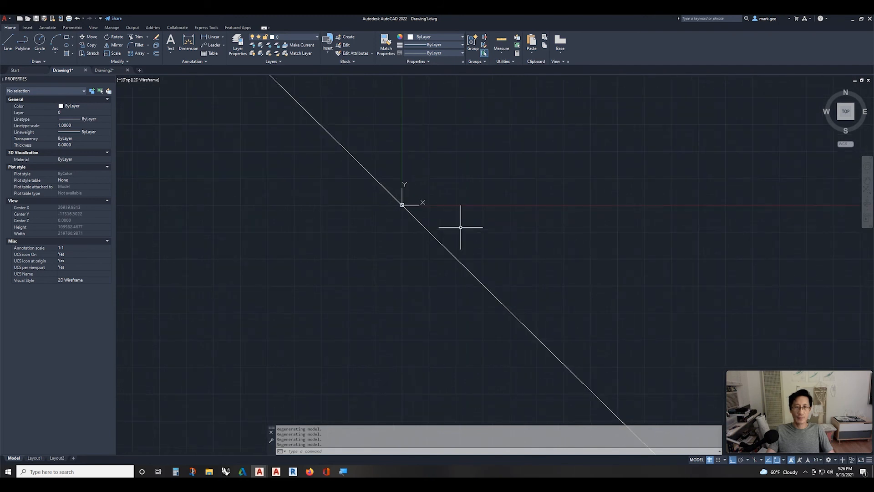
scroll(458, 228, "up", 1)
middle_click(459, 229)
middle_click(460, 229)
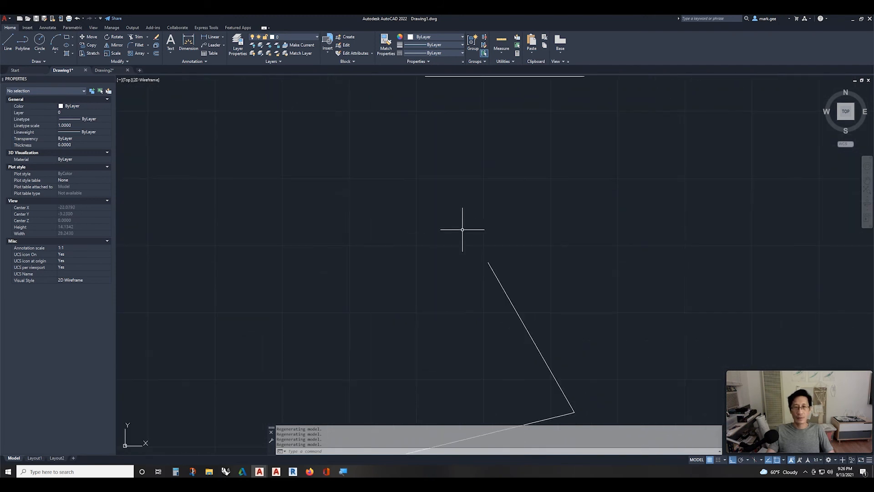
middle_click_drag(530, 235, 345, 280)
scroll(421, 242, "down", 7)
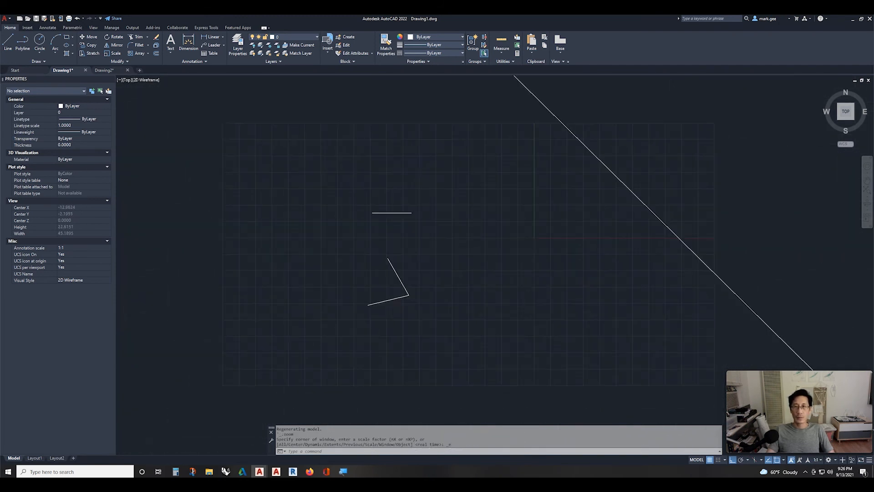
Erase the diagonal construction line.
mouse_move(503, 230)
middle_mouse_down()
mouse_move(444, 252)
mouse_move(387, 289)
middle_mouse_up()
scroll(436, 265, "up", 4)
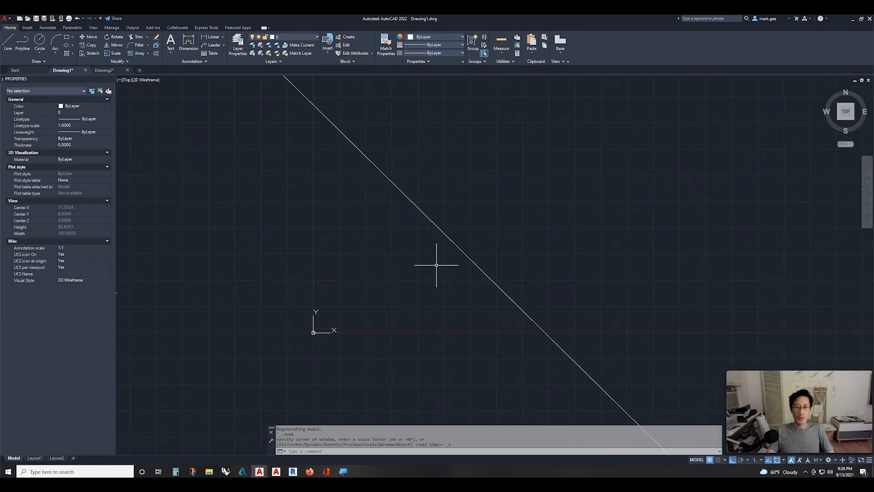
key("Escape")
left_click(426, 260)
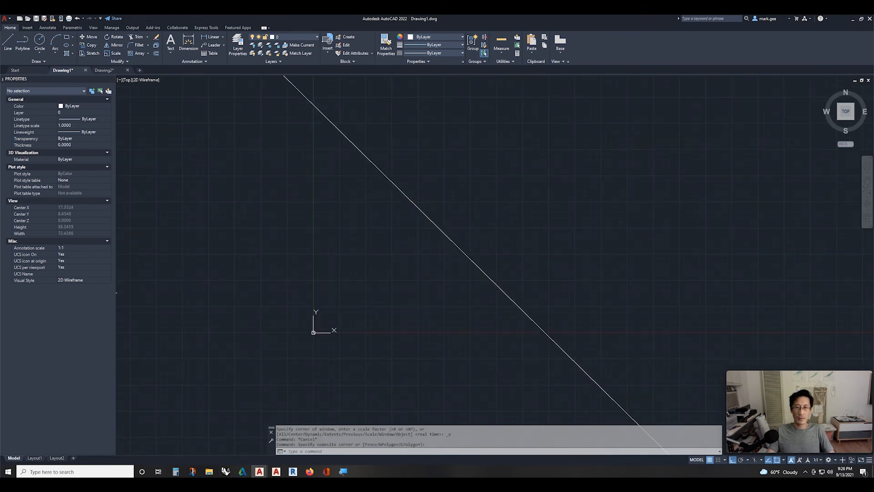
left_click(371, 172)
type("e")
key("Return")
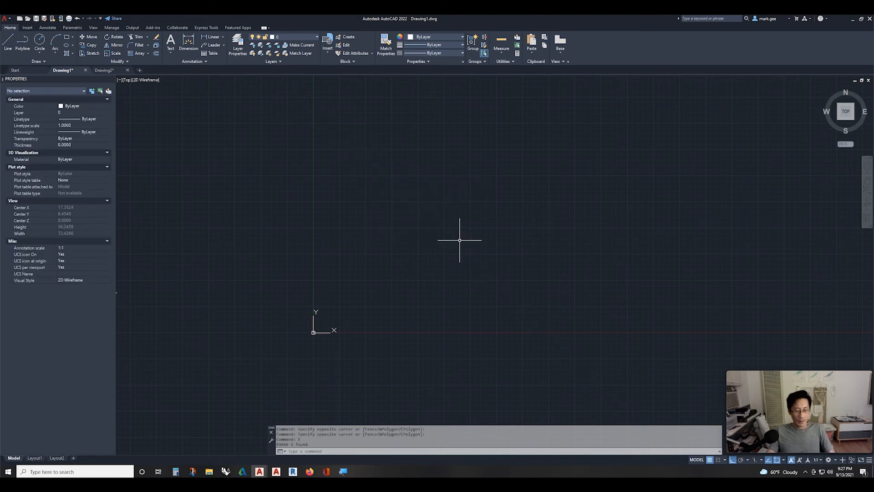
Draw five horizontal construction lines at free heights above the origin, using the XLINE Hor option.
type("xl")
key("Return")
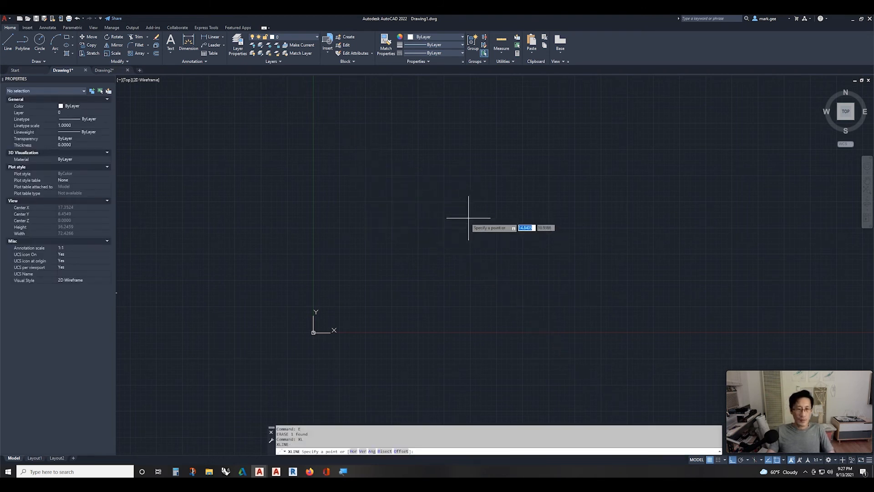
left_click(353, 451)
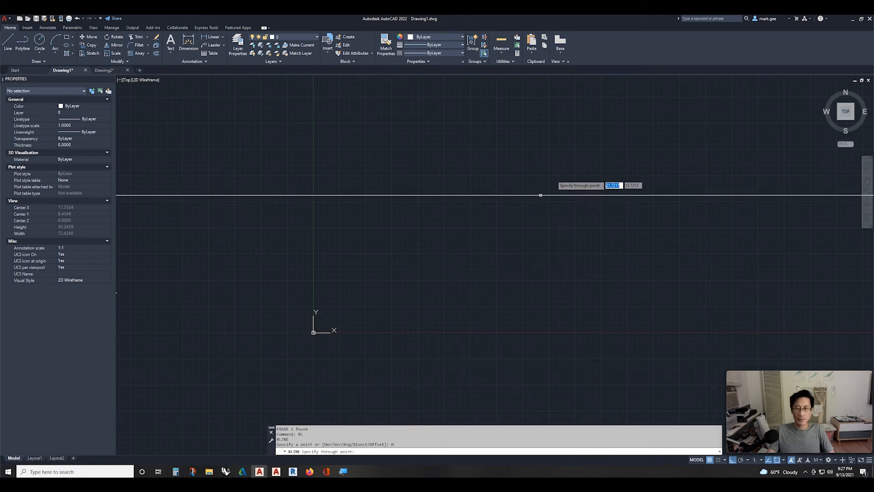
left_click(591, 154)
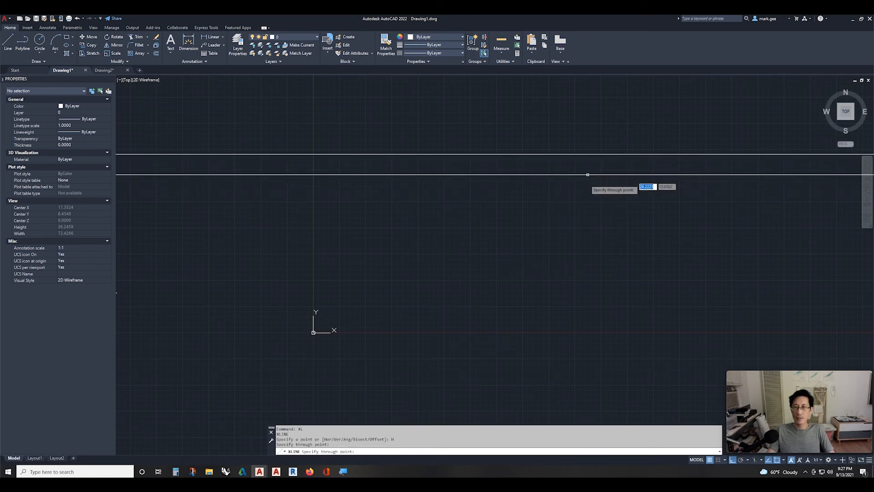
left_click(624, 178)
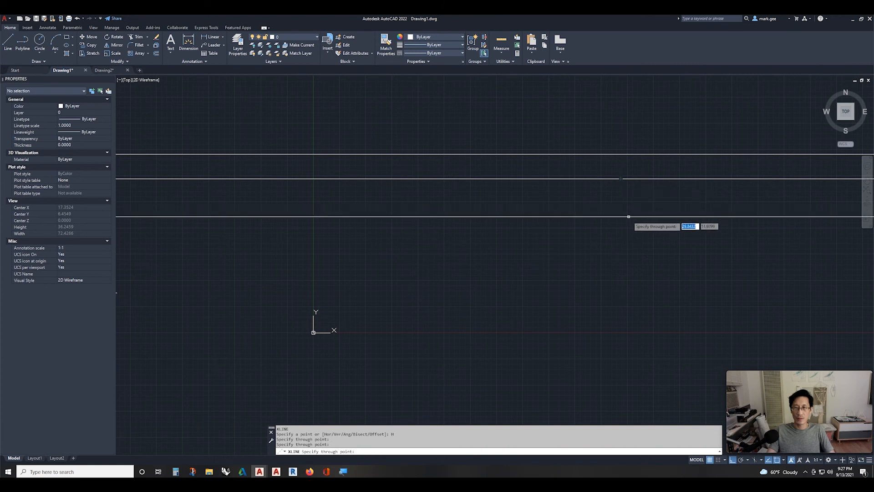
left_click(630, 221)
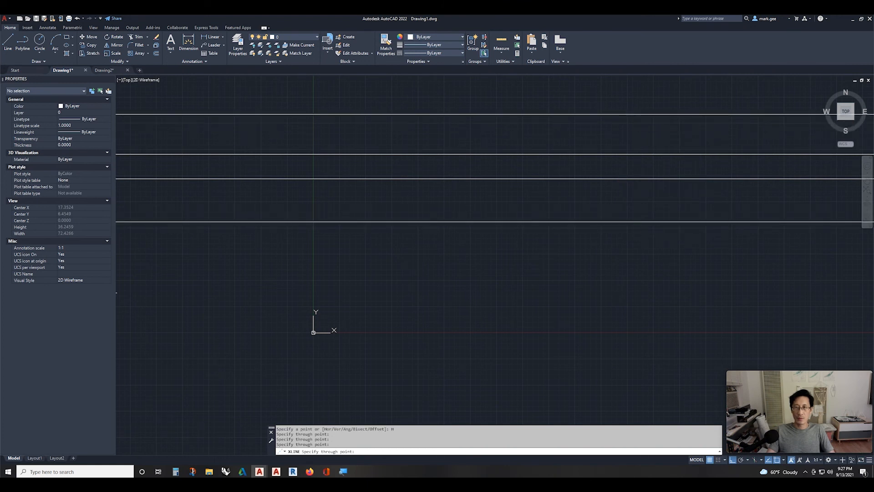
left_click(608, 114)
left_click(581, 135)
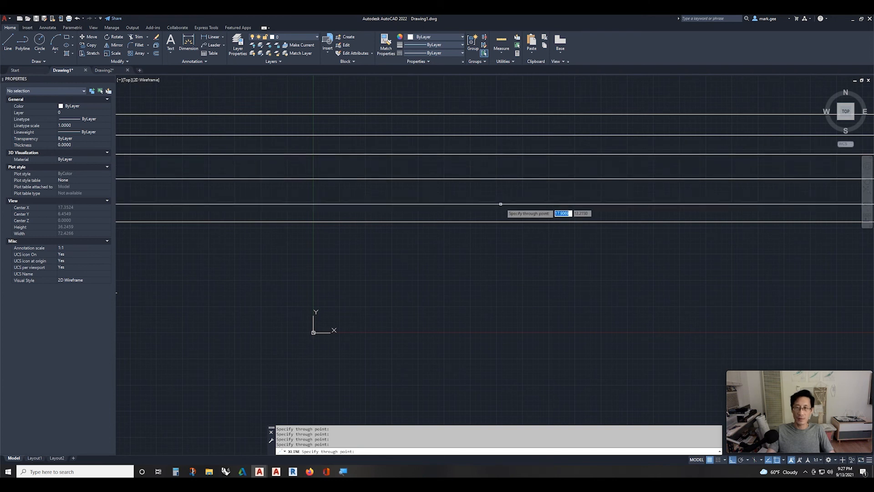
Add two more horizontal construction lines through the two open endpoints of the V-shaped lines, and finish the command.
middle_click_drag(449, 235, 664, 177)
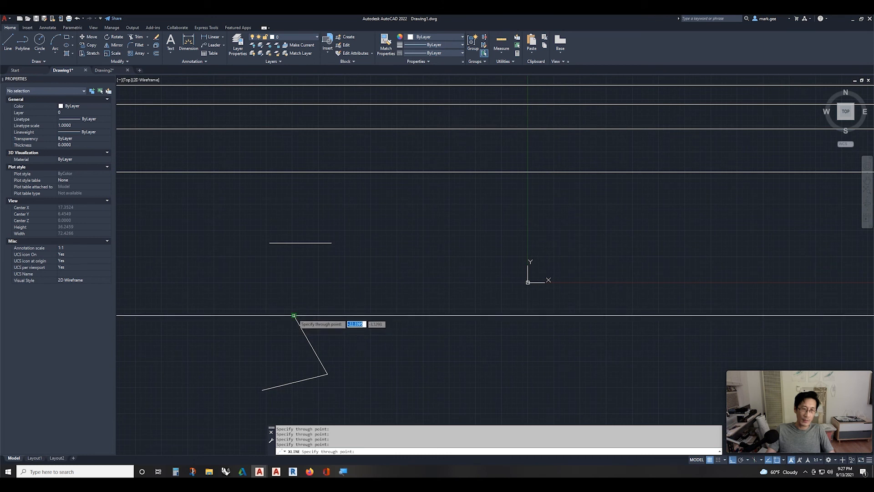
left_click(294, 315)
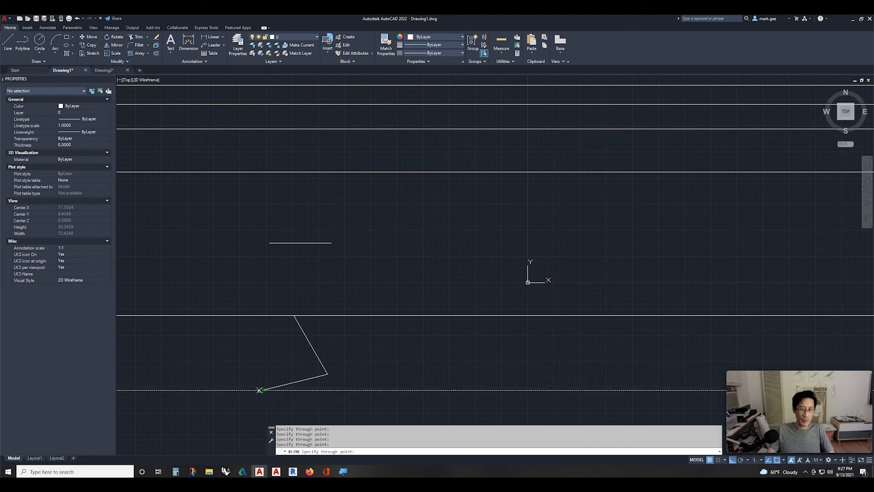
left_click(268, 389)
key("Return")
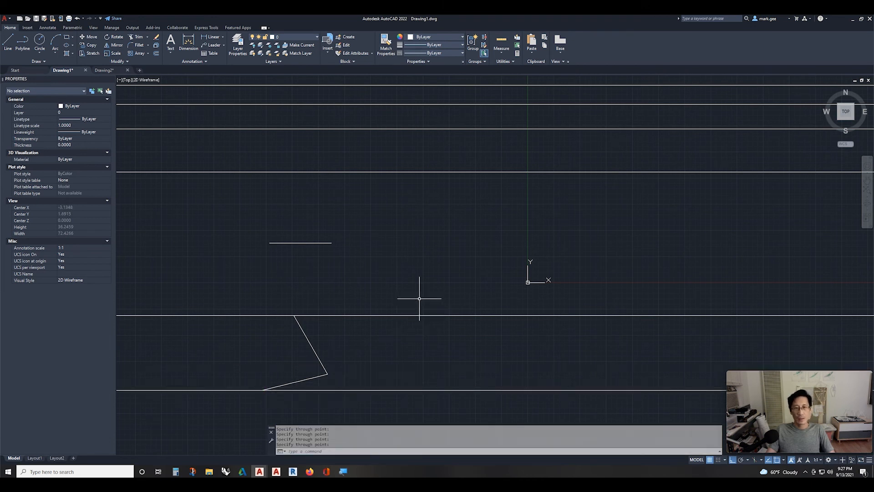
Draw vertical construction lines through both endpoints of the short horizontal line, using the XLINE Ver option.
middle_click_drag(393, 282, 427, 255)
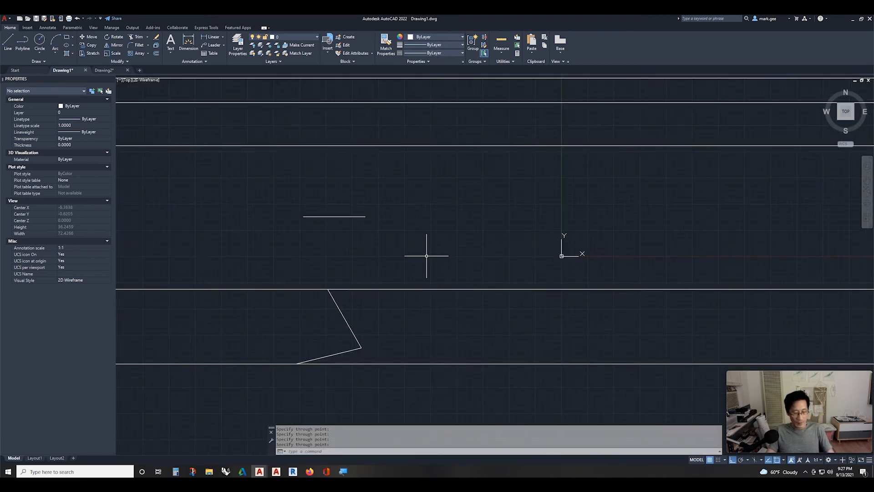
type("xl")
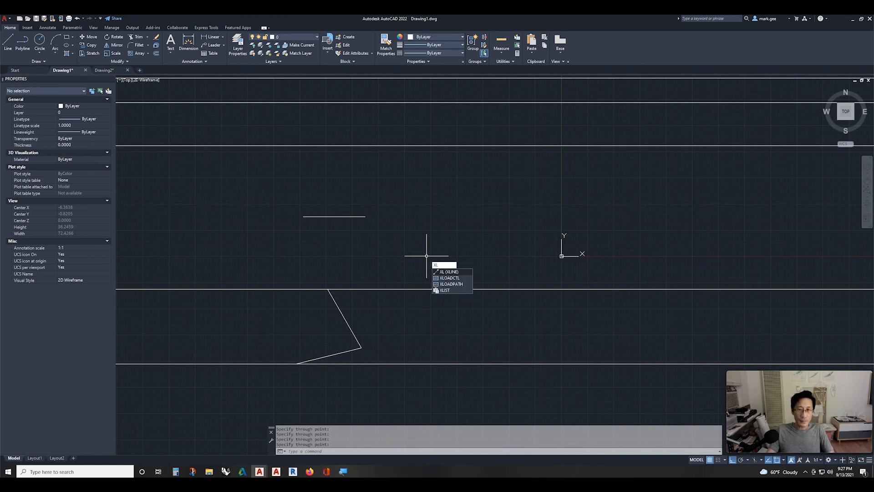
key("Return")
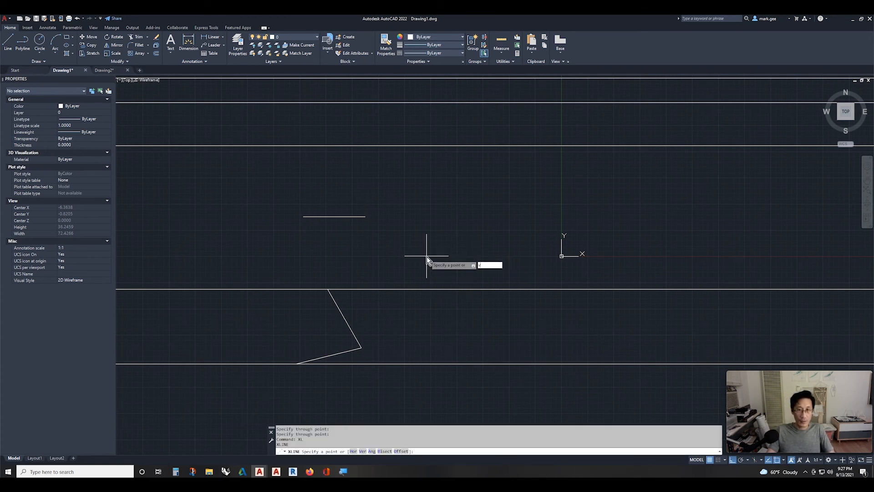
key("Return")
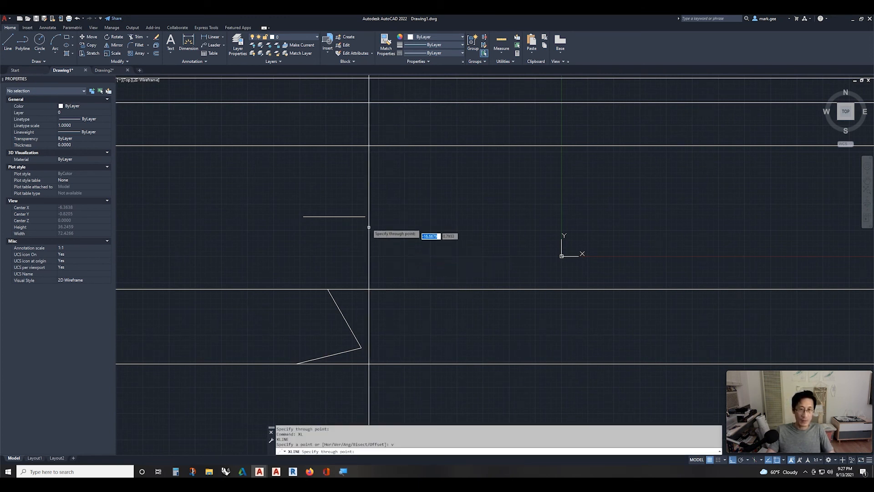
left_click(365, 216)
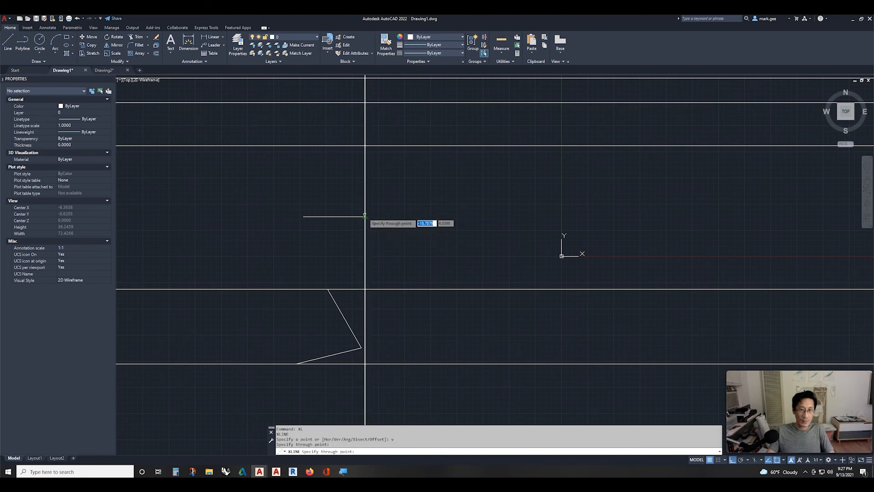
left_click(304, 216)
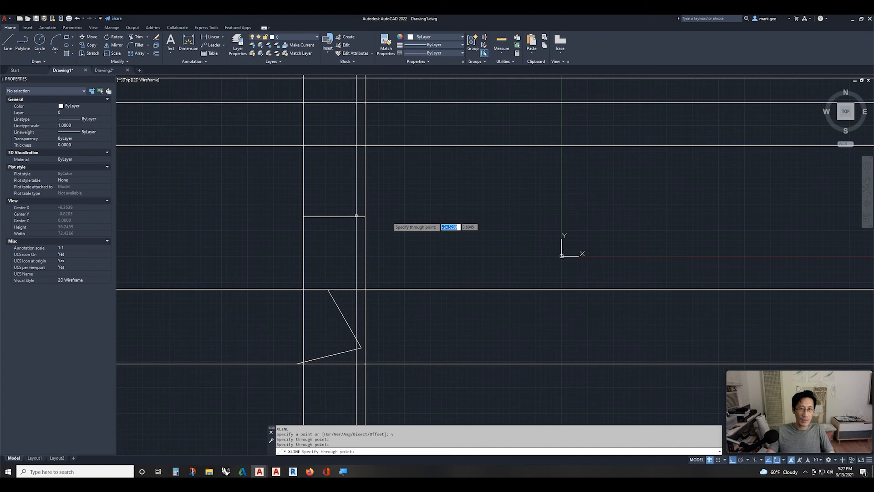
Add four more vertical construction lines at free spacing to the right of the short horizontal line, and finish the command.
left_click(421, 220)
left_click(559, 219)
left_click(653, 217)
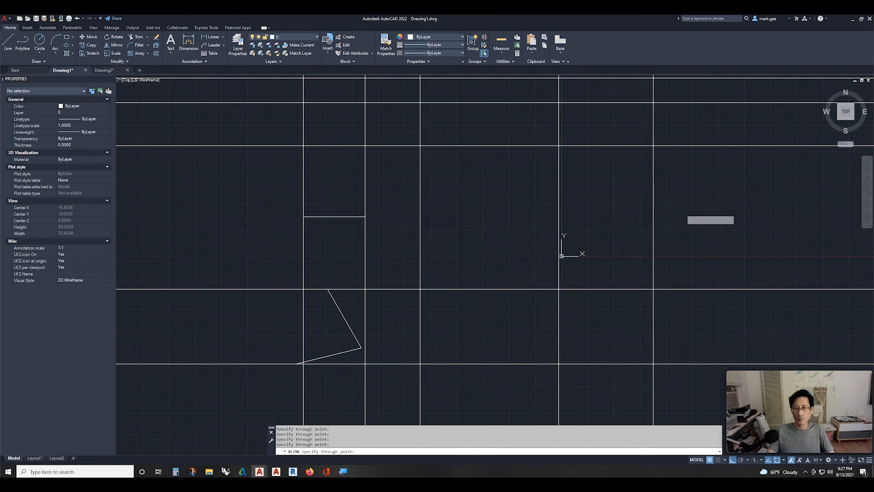
left_click(690, 214)
key("Return")
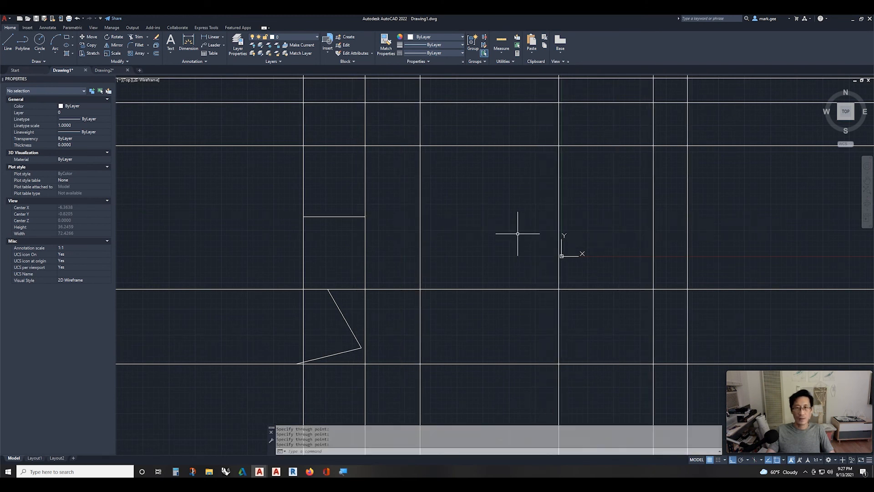
Erase all the horizontal and vertical construction lines, keeping the short horizontal line and the V-shaped lines.
scroll(511, 234, "down", 1)
scroll(510, 234, "down", 15)
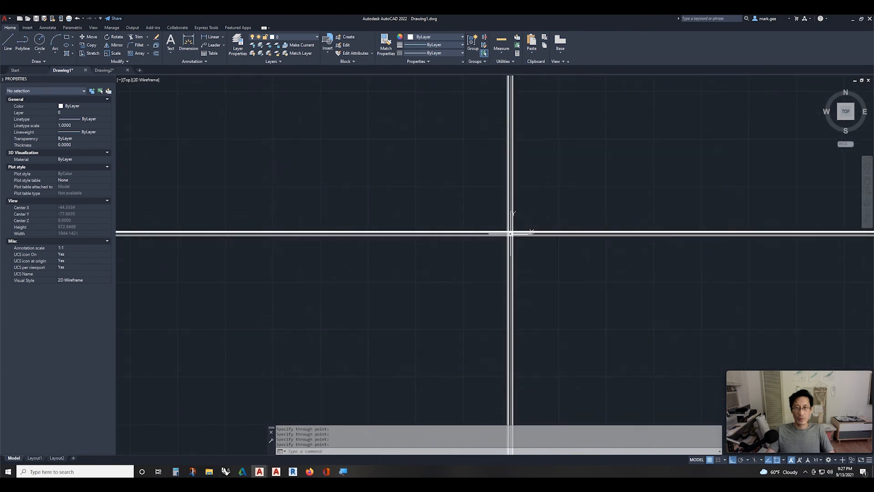
scroll(510, 233, "up", 15)
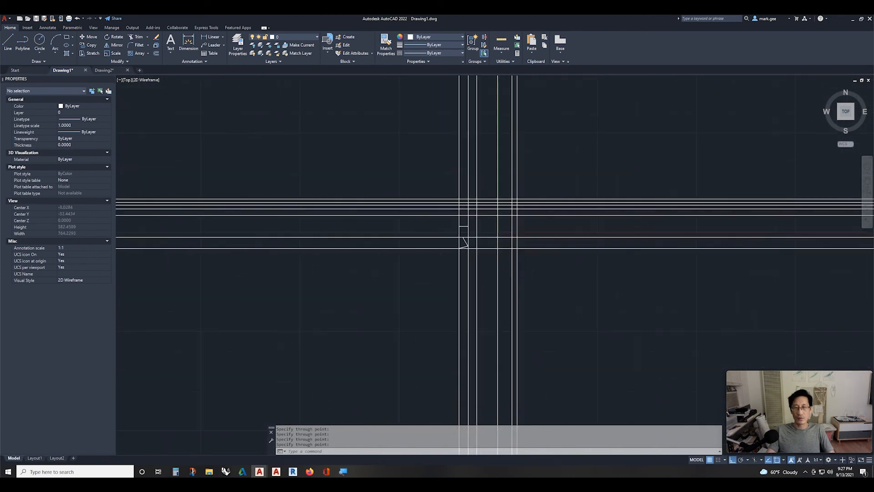
middle_click_drag(446, 240, 421, 287)
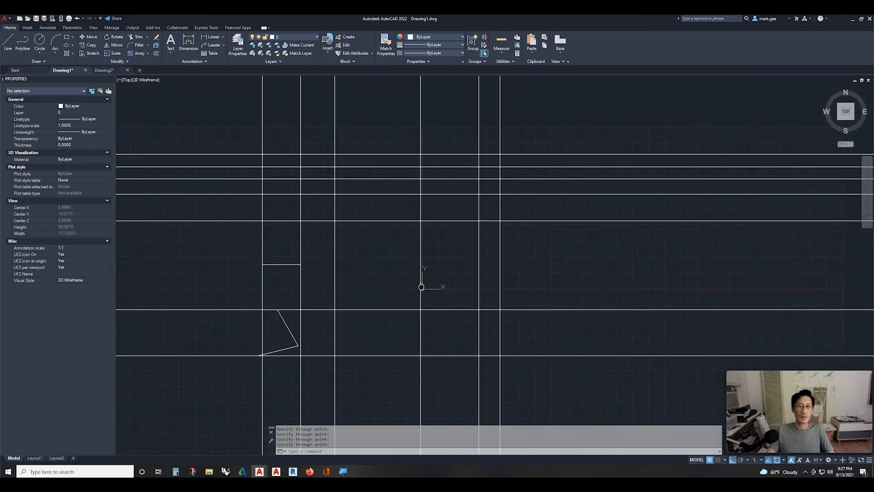
left_click(564, 377)
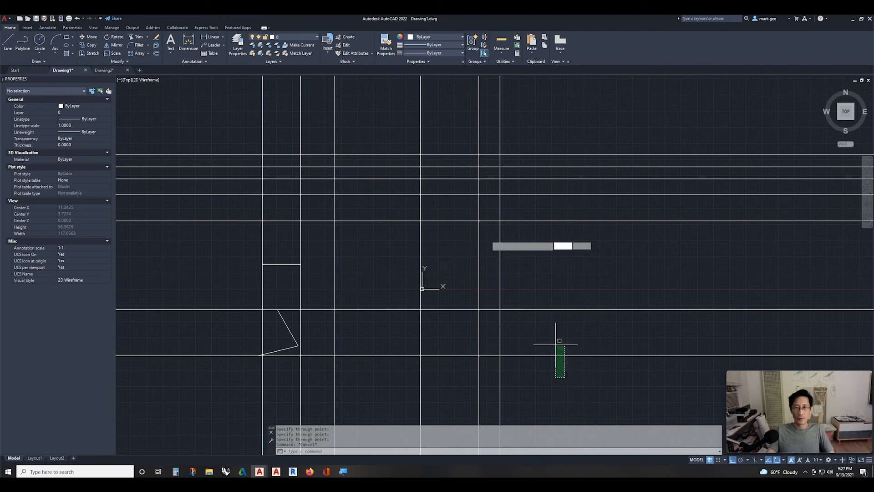
left_click(395, 146)
key("Delete")
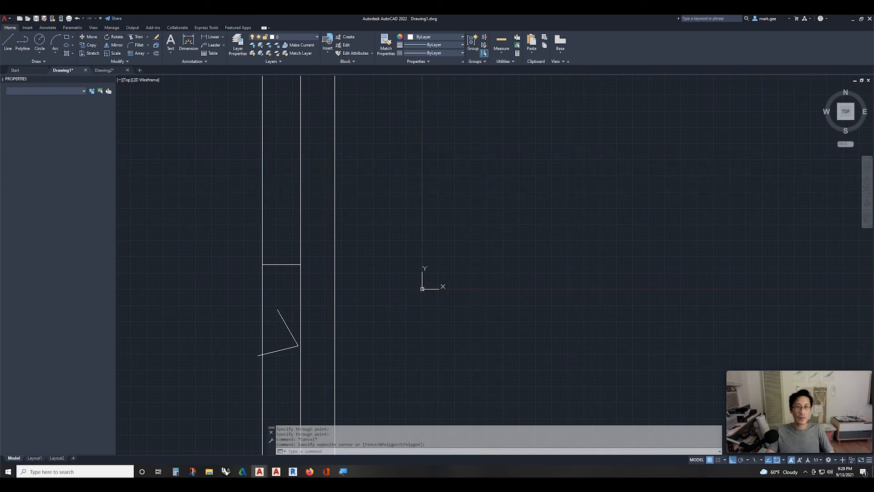
left_click(374, 154)
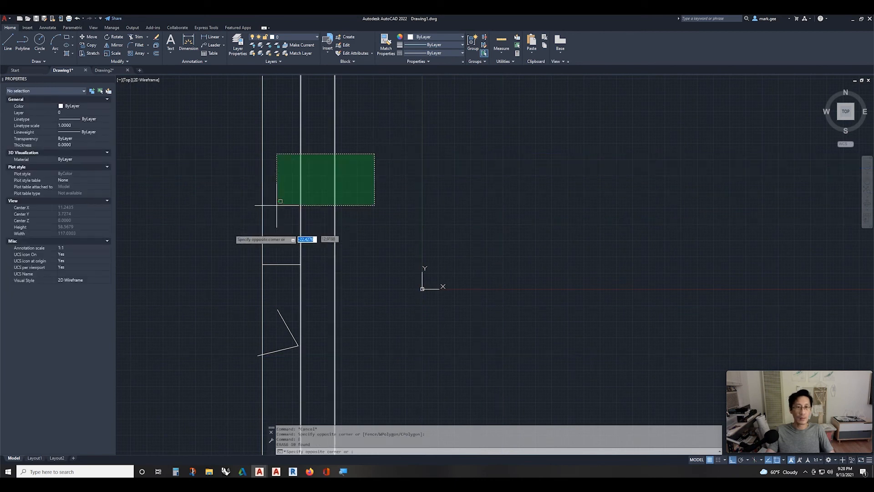
left_click(216, 233)
type("E")
key("Return")
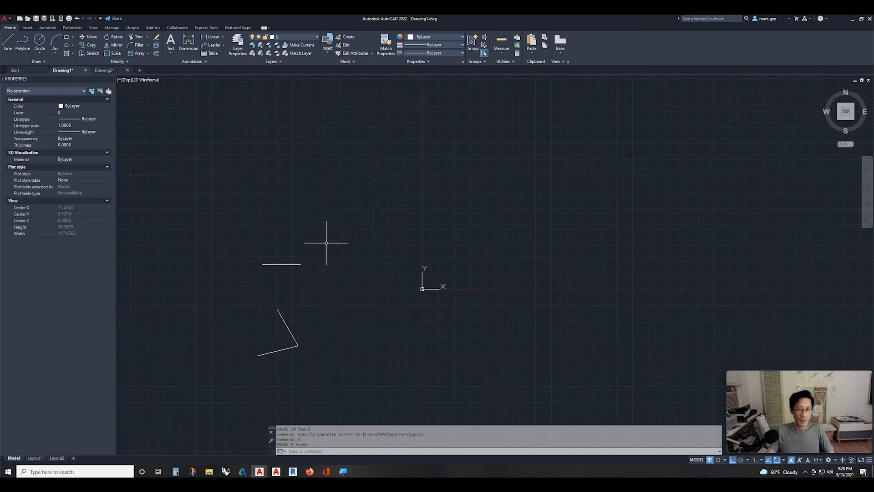
Draw a construction line offset 10 units above the short horizontal line, using the XLINE Offset option.
mouse_move(315, 281)
middle_mouse_down()
mouse_move(351, 259)
mouse_move(398, 258)
mouse_move(401, 284)
mouse_move(374, 296)
middle_mouse_up()
scroll(378, 273, "up", 2)
scroll(366, 266, "up", 2)
scroll(372, 276, "up", 2)
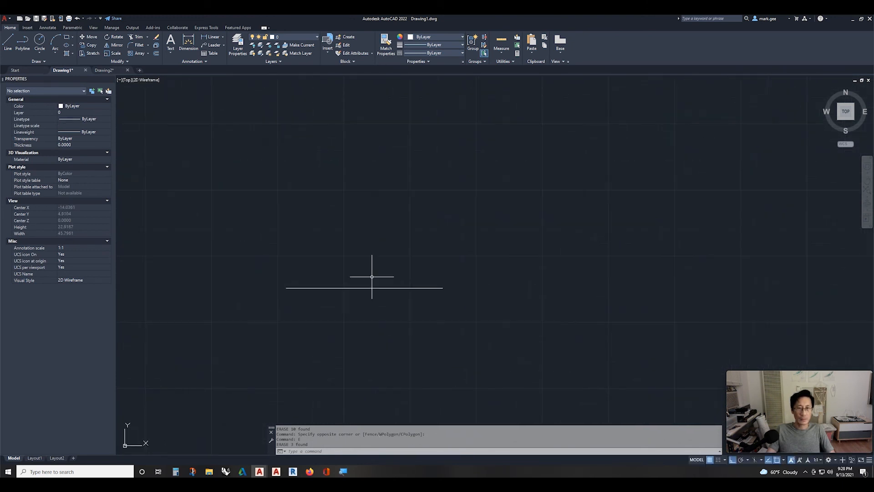
type("xx")
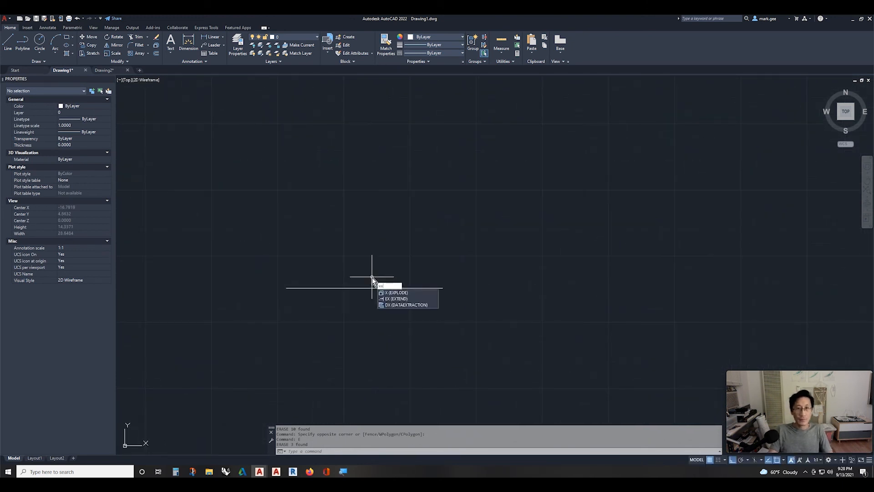
key("BackSpace")
type("l")
key("Return")
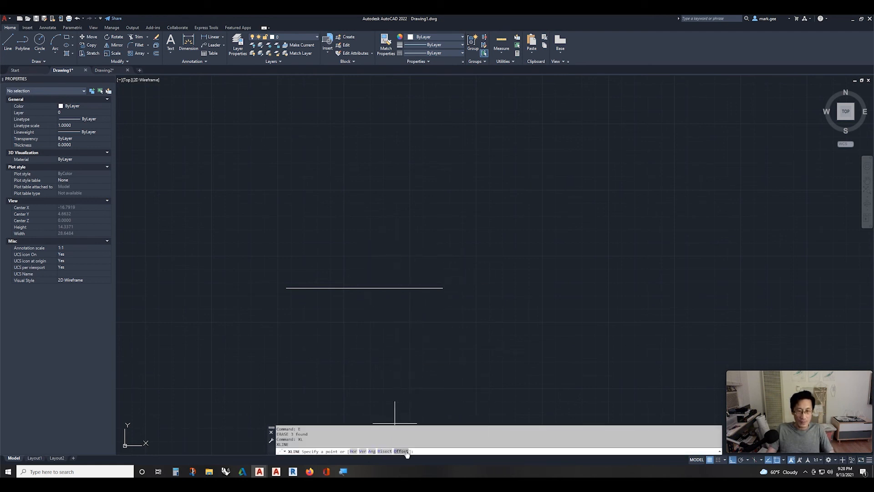
type("o")
key("Return")
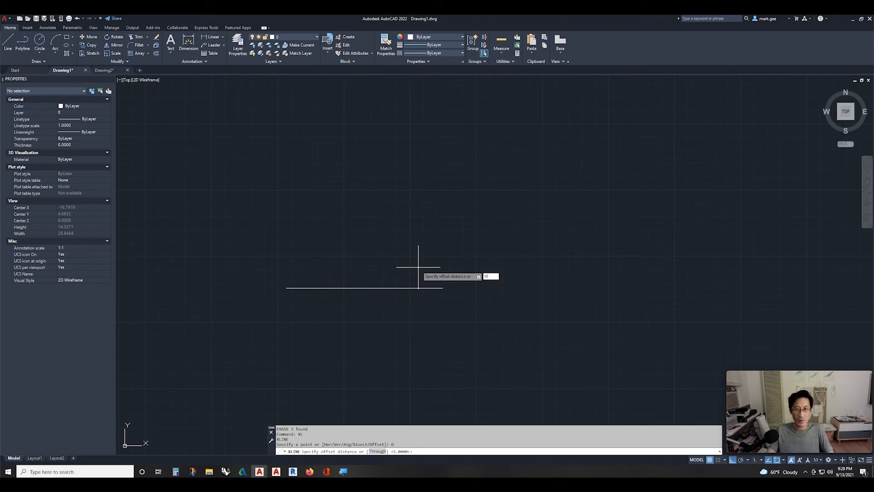
key("Return")
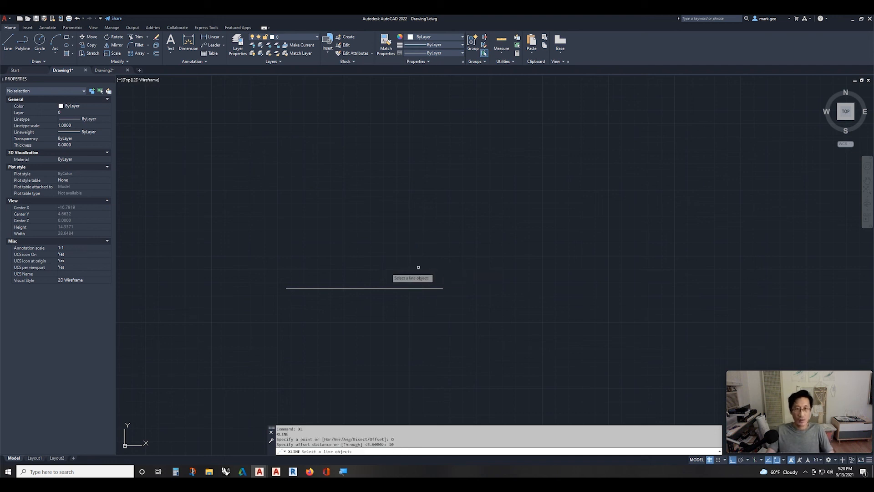
left_click(385, 288)
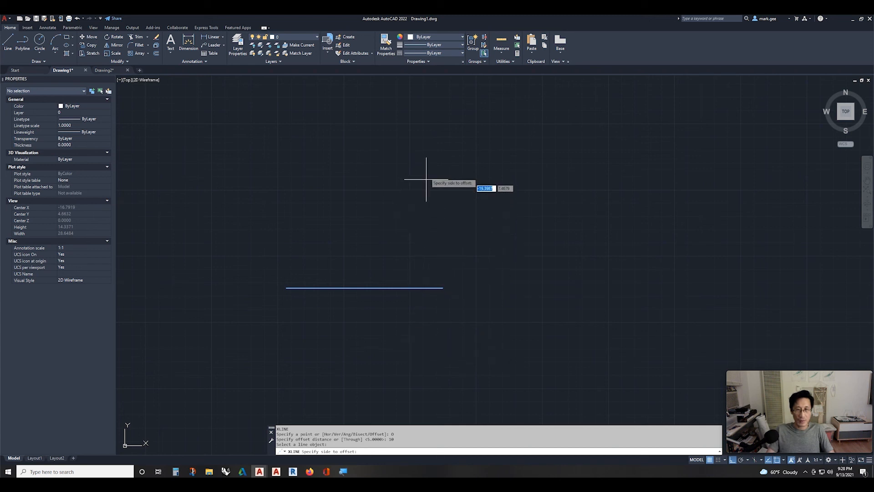
left_click(417, 165)
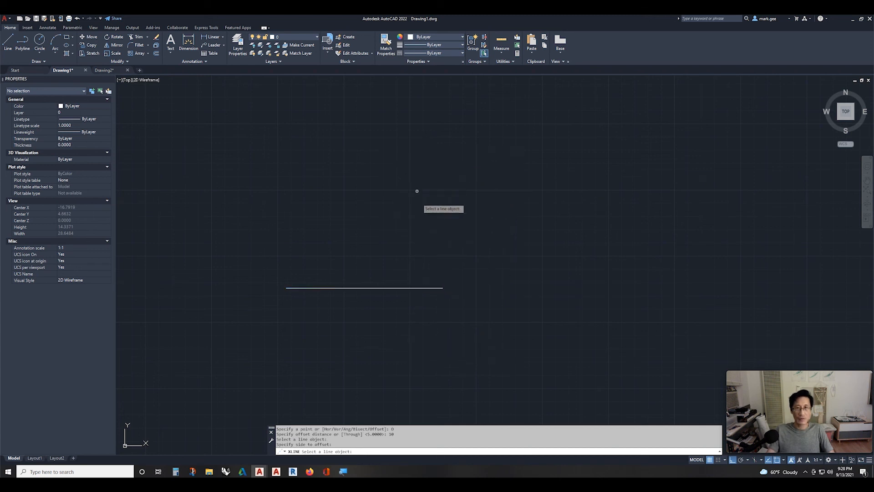
scroll(419, 199, "down", 4)
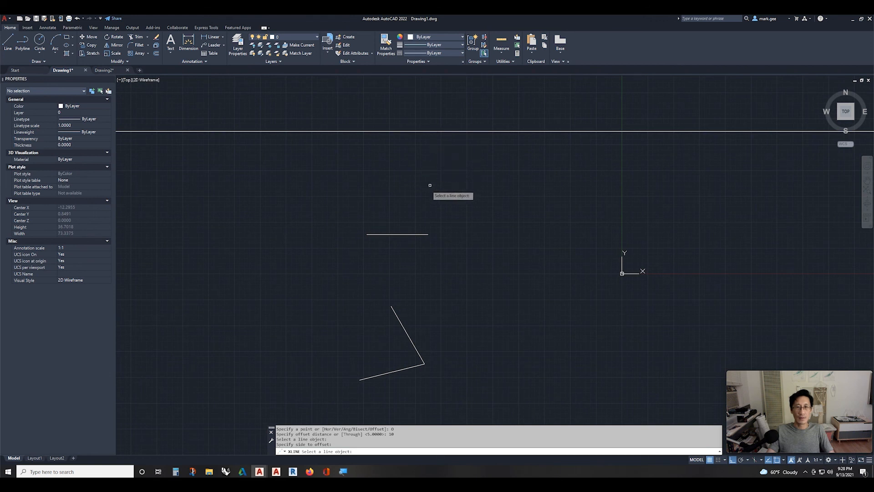
Finish the offset command and measure the vertical distance from the short line's right endpoint to the construction line above it.
key("Return")
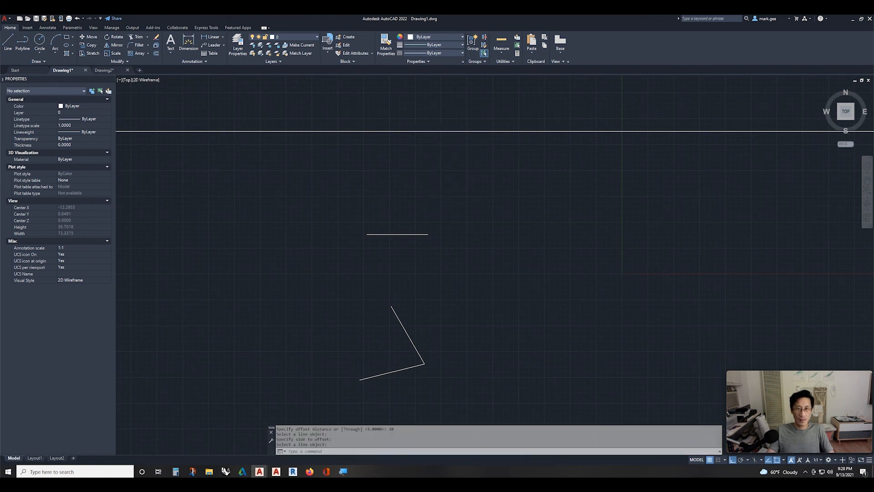
scroll(435, 182, "up", 6)
middle_click_drag(436, 183, 463, 226)
scroll(463, 226, "down", 4)
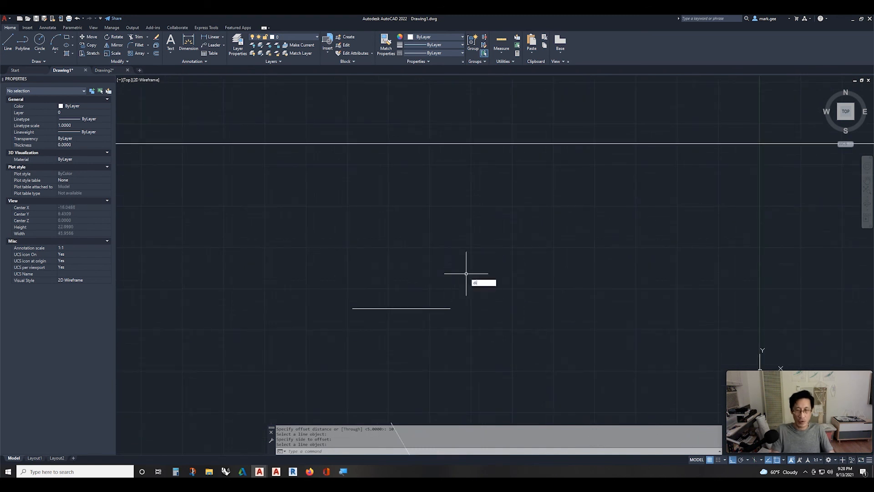
key("Return")
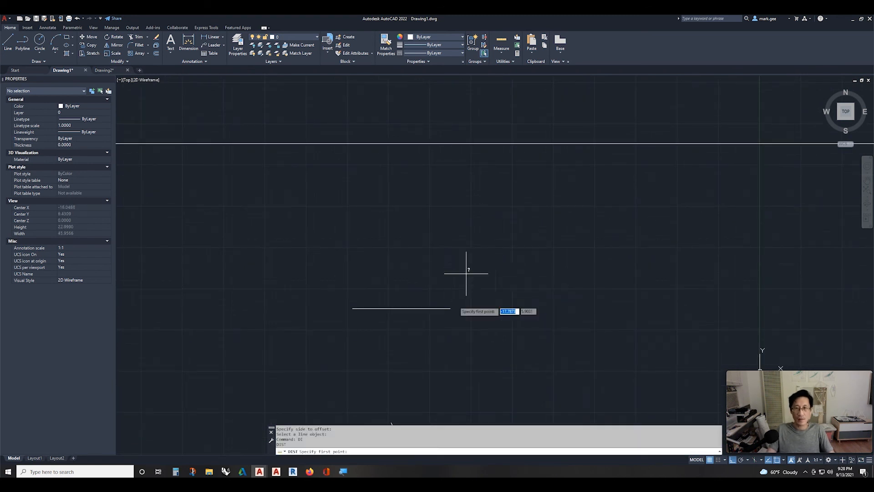
left_click(451, 308)
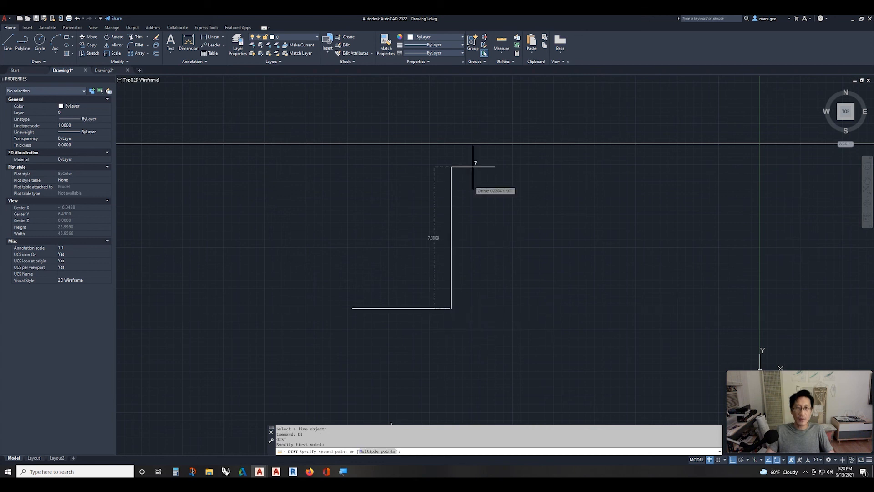
left_click(450, 143)
key("Escape")
key("Escape")
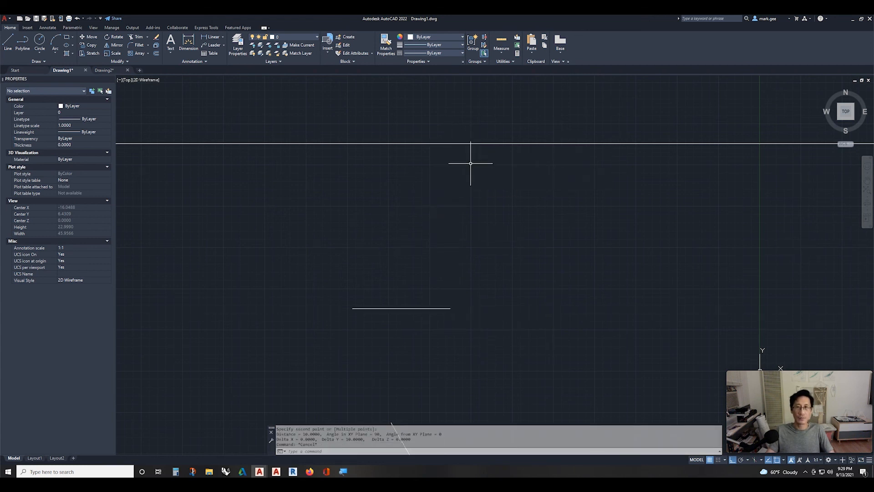
Erase the offset construction line above the short horizontal line.
left_click(464, 146)
left_click(449, 131)
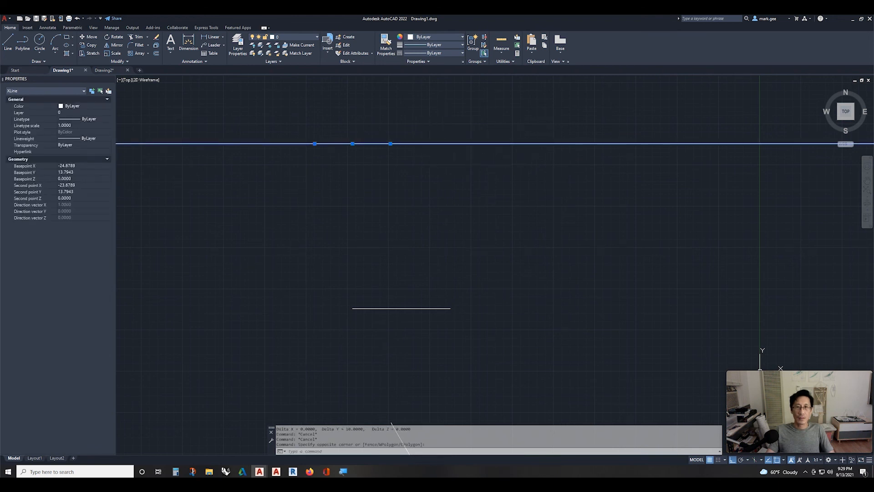
key("Delete")
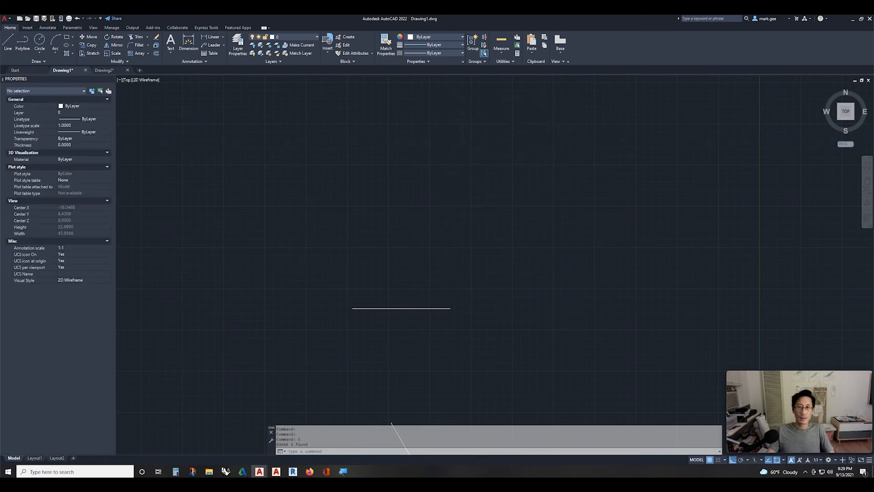
Draw a construction line bisecting the angle between the two V-shaped lines through their shared vertex, using the XLINE Bisect option.
scroll(450, 196, "down", 2)
middle_click_drag(444, 216, 457, 127)
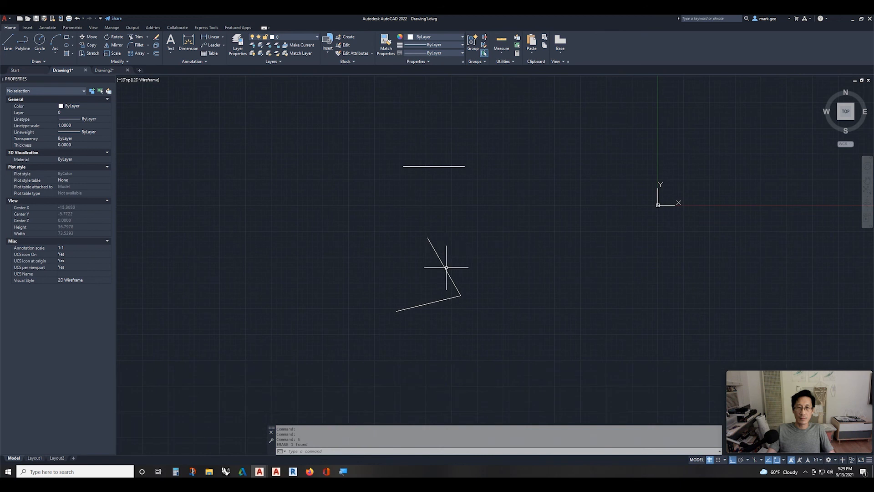
scroll(445, 272, "up", 2)
scroll(458, 254, "up", 2)
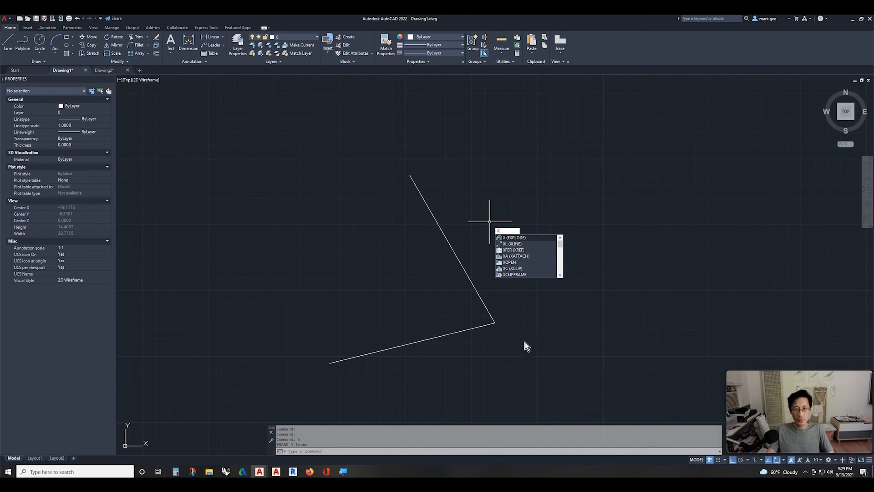
key("Escape")
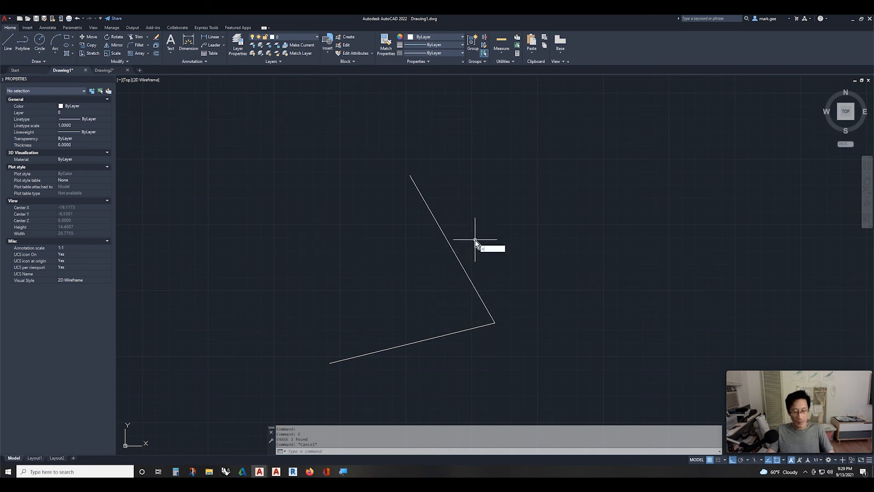
type("xl")
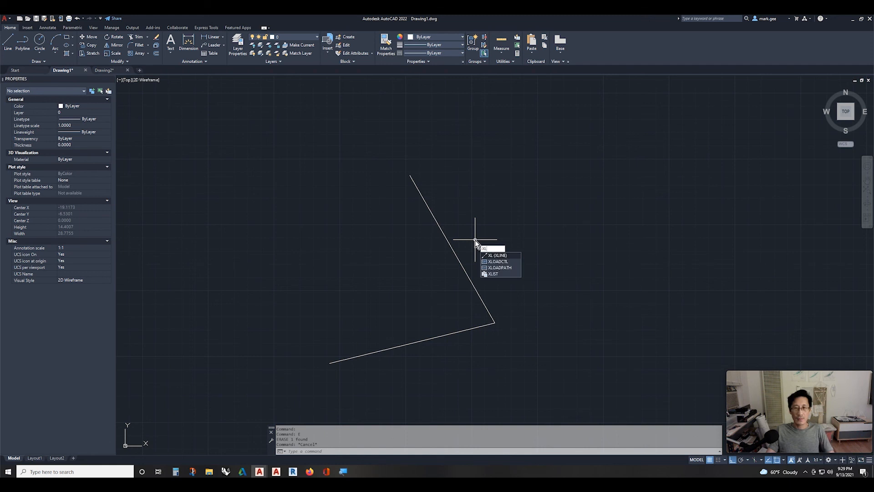
key("Return")
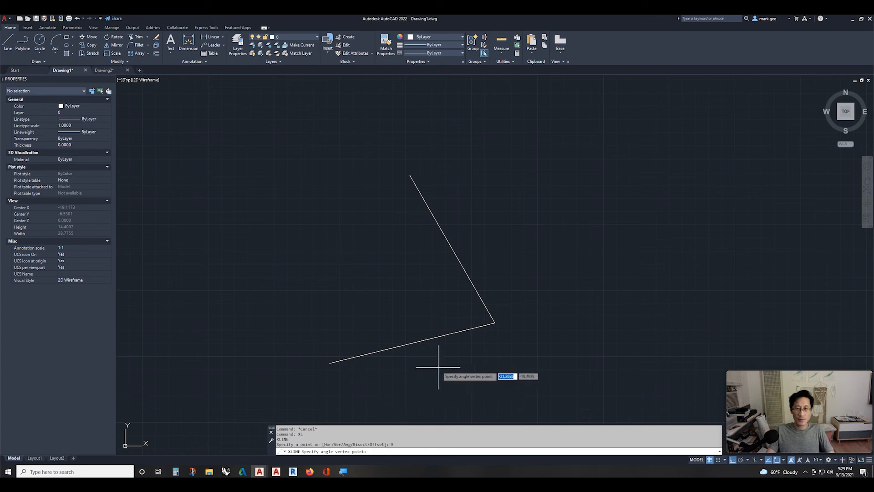
left_click(495, 323)
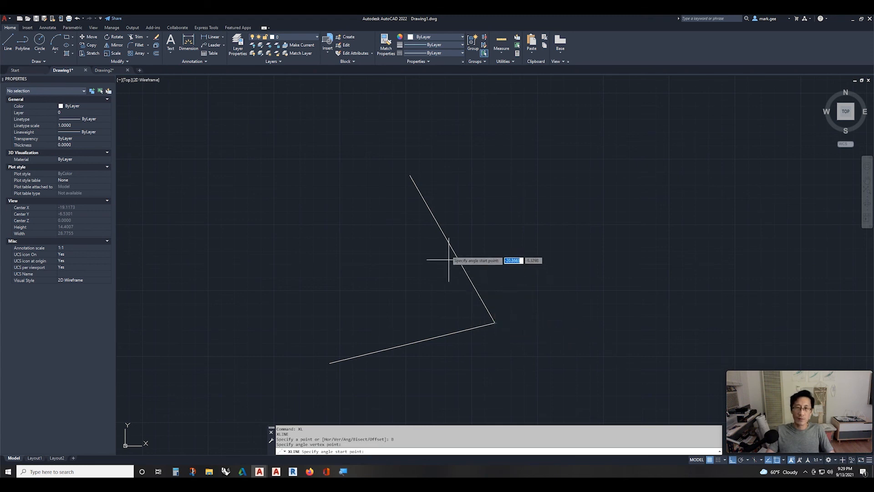
left_click(440, 227)
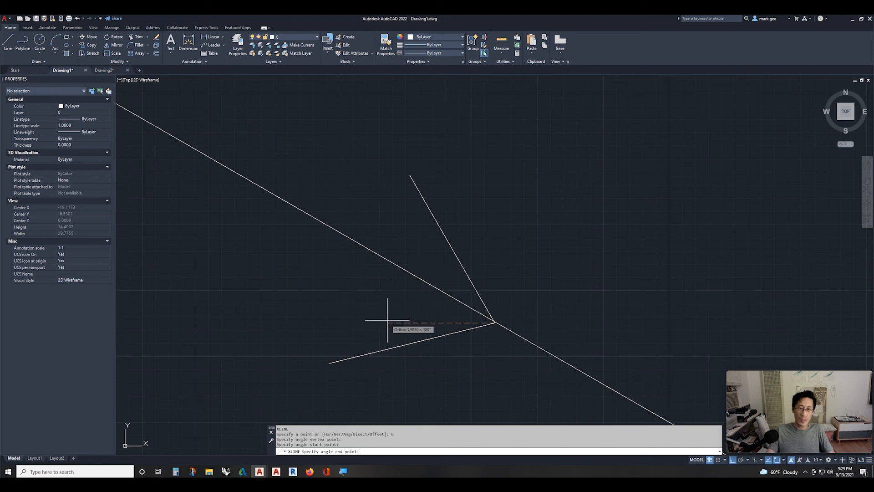
left_click(347, 359)
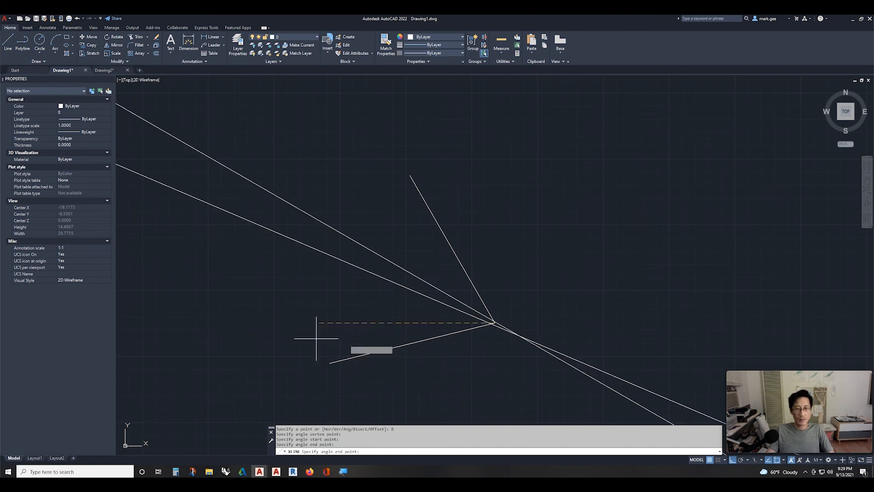
key("Return")
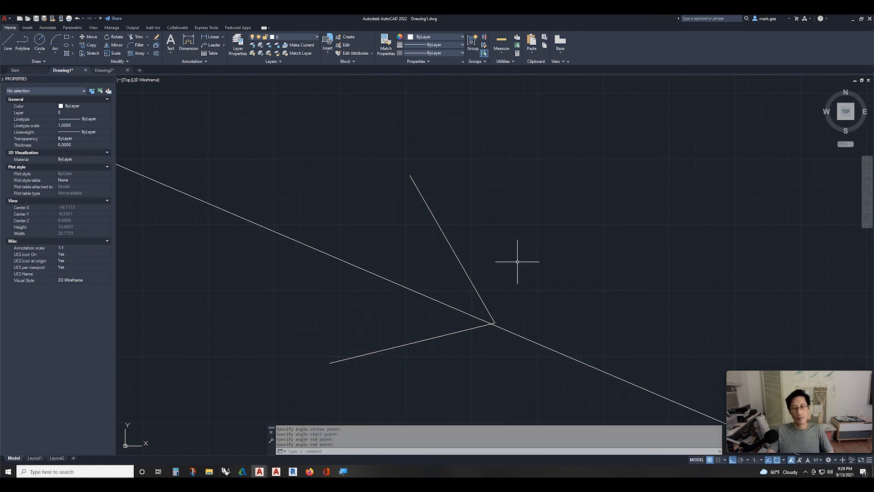
Trim away the part of the bisecting construction line that extends beyond the vertex, outside the V-shaped lines.
scroll(517, 261, "down", 4)
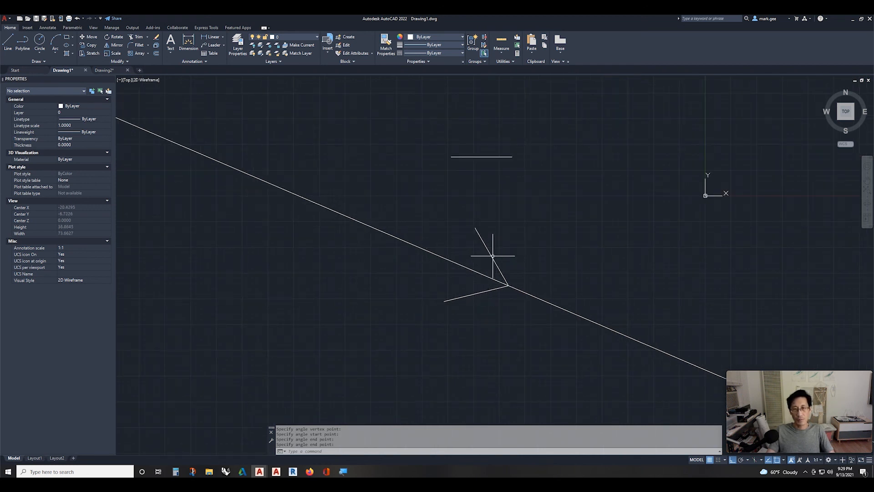
scroll(514, 278, "down", 12)
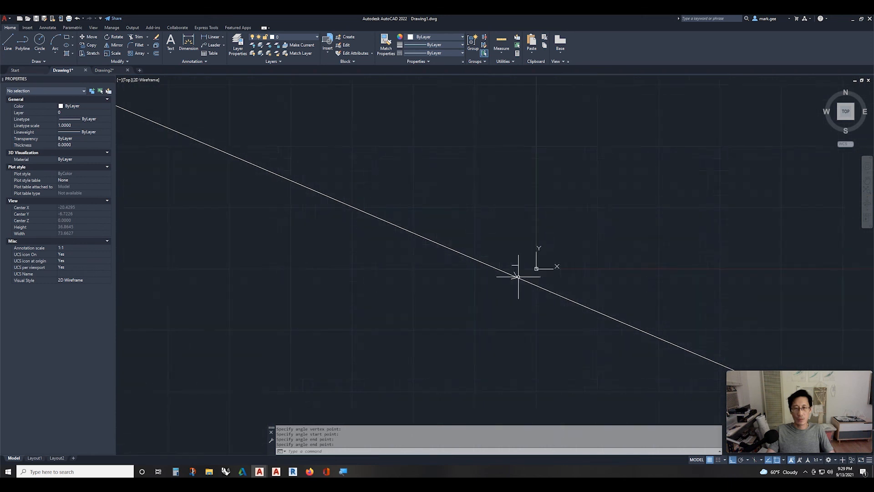
scroll(519, 276, "up", 17)
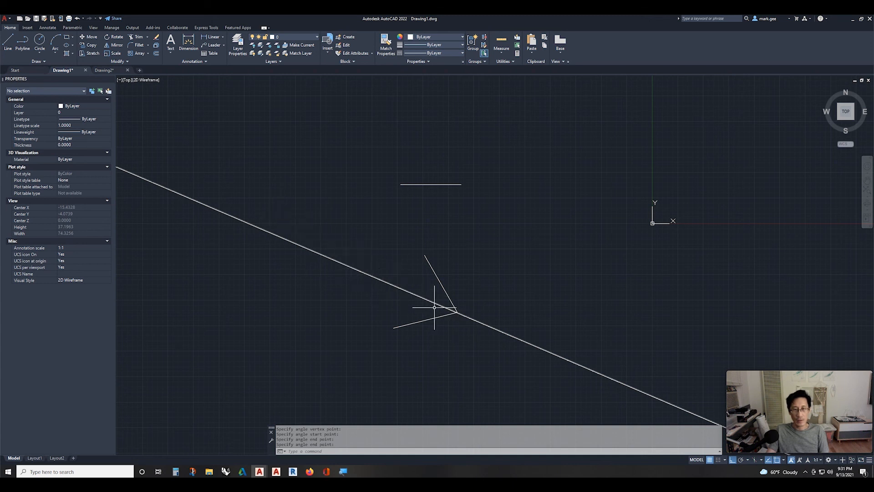
type("tr")
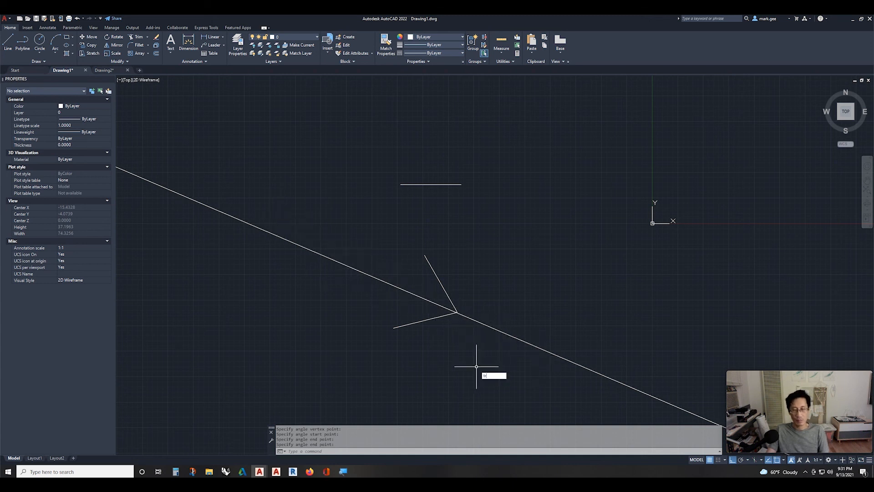
key("Return")
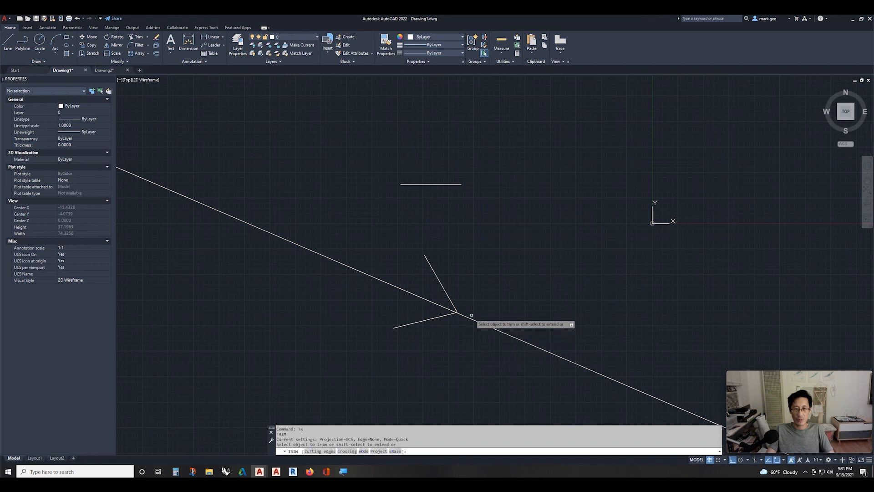
left_click(471, 319)
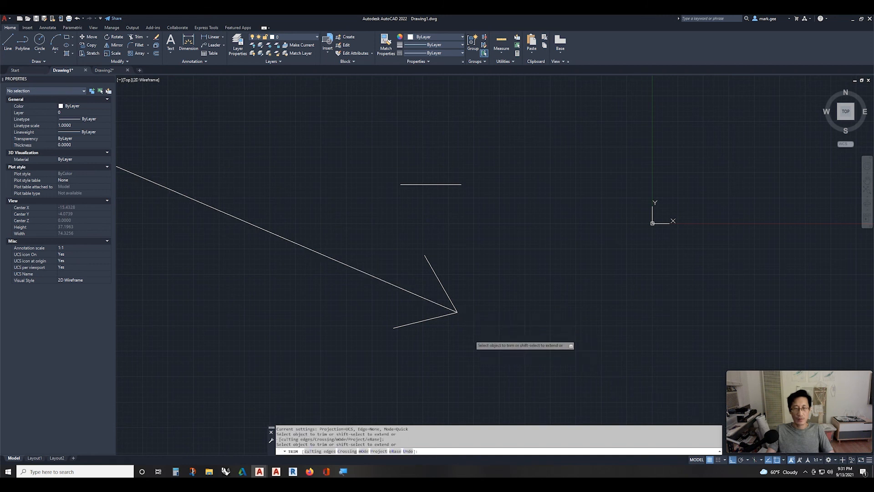
key("Return")
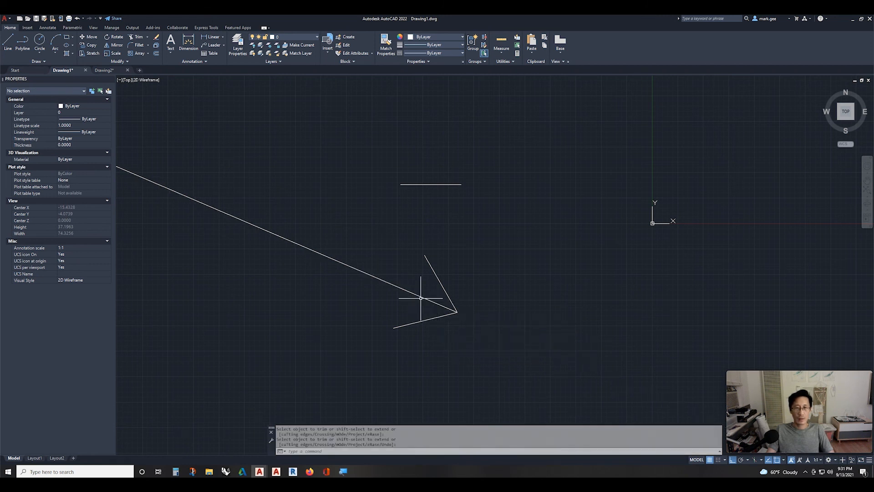
Select the trimmed bisecting line to examine its object type and how far its remaining side extends, and deselect it.
left_click(371, 296)
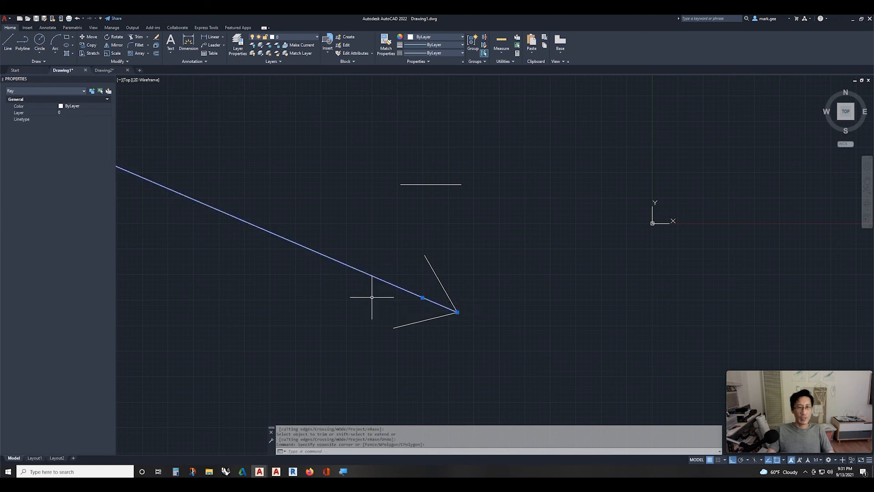
scroll(429, 301, "down", 1)
scroll(427, 301, "down", 12)
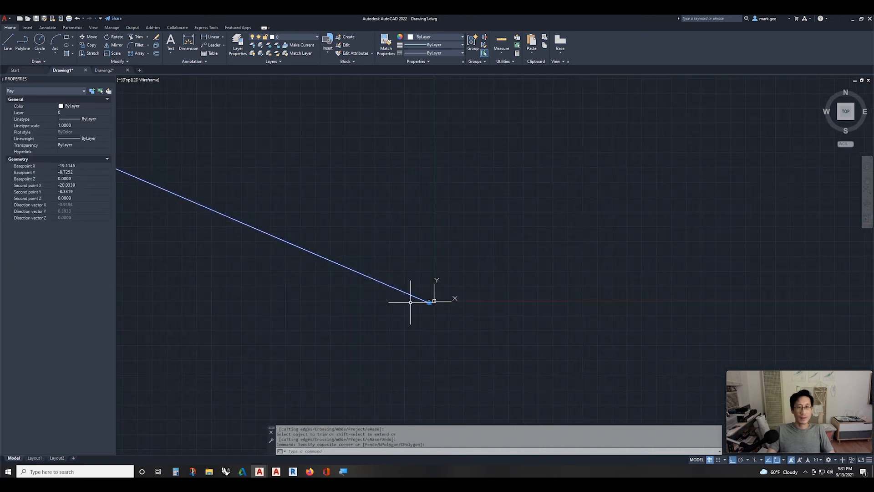
mouse_move(410, 301)
middle_mouse_down()
mouse_move(468, 294)
mouse_move(566, 303)
middle_mouse_up()
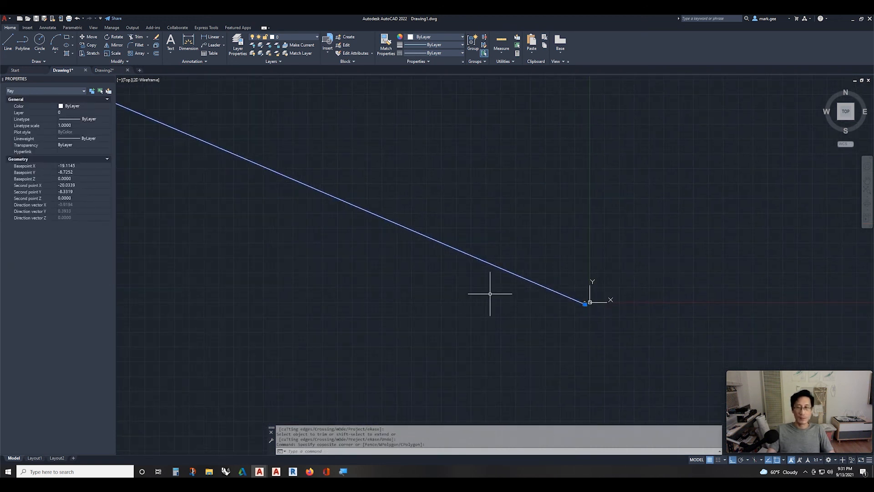
scroll(567, 306, "up", 12)
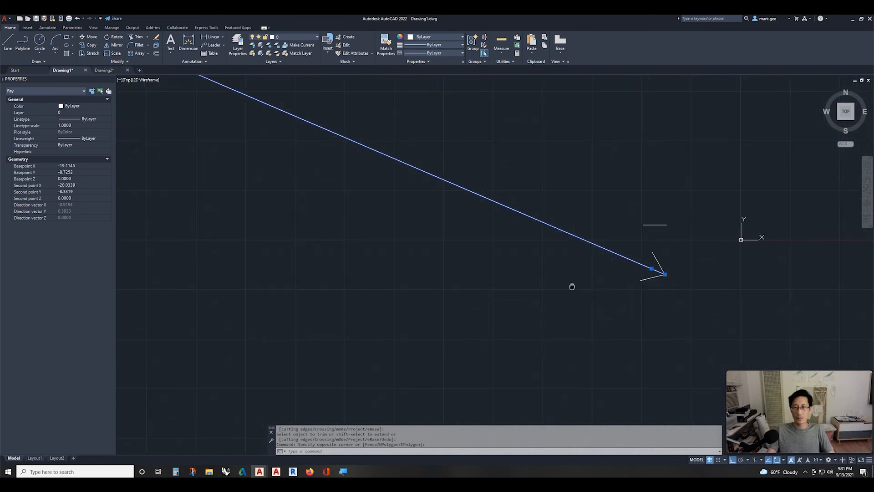
middle_click_drag(571, 286, 399, 313)
key("Escape")
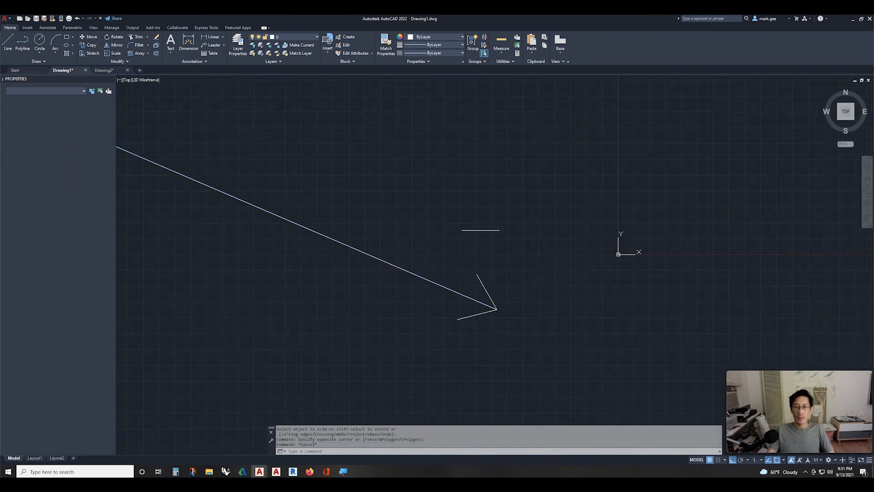
middle_click_drag(536, 294, 416, 330)
key("Escape")
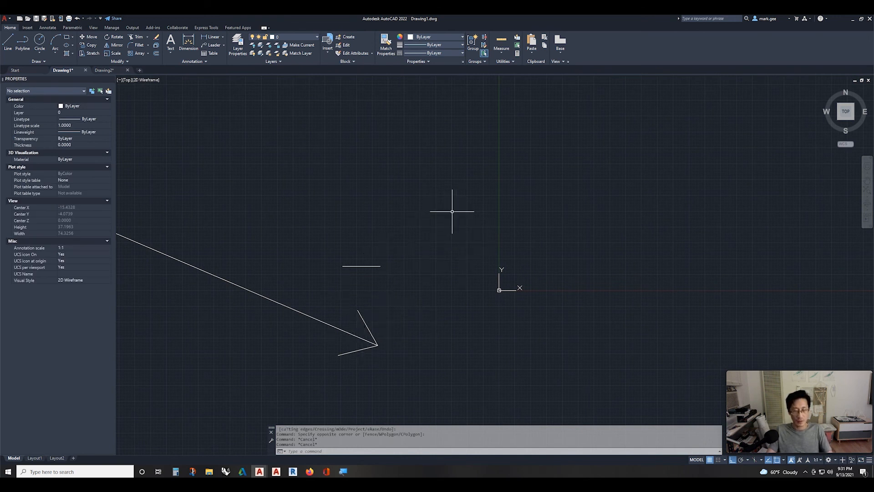
Draw four horizontal construction lines at free spacing above the short horizontal line, using the XLINE Hor option.
type("xl")
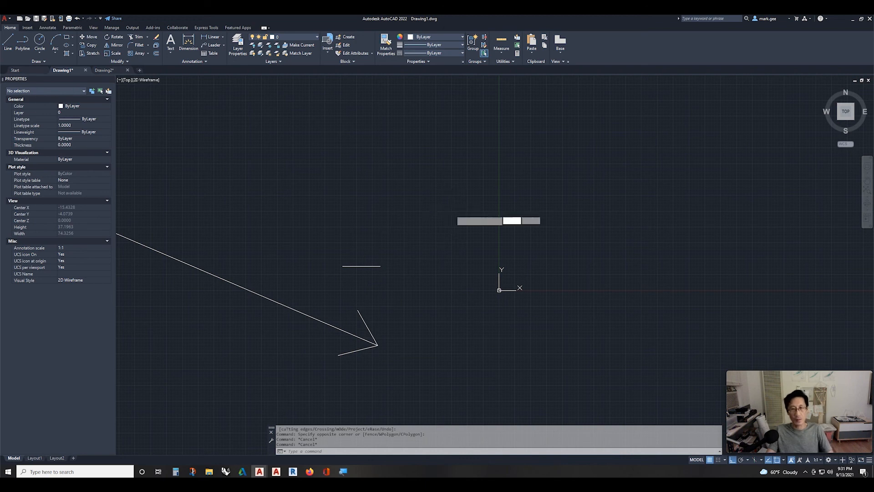
key("Return")
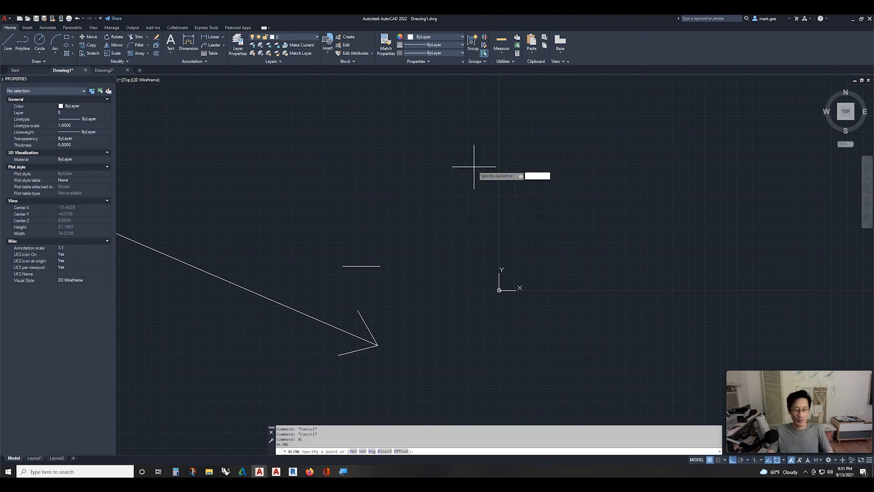
type("h")
key("Return")
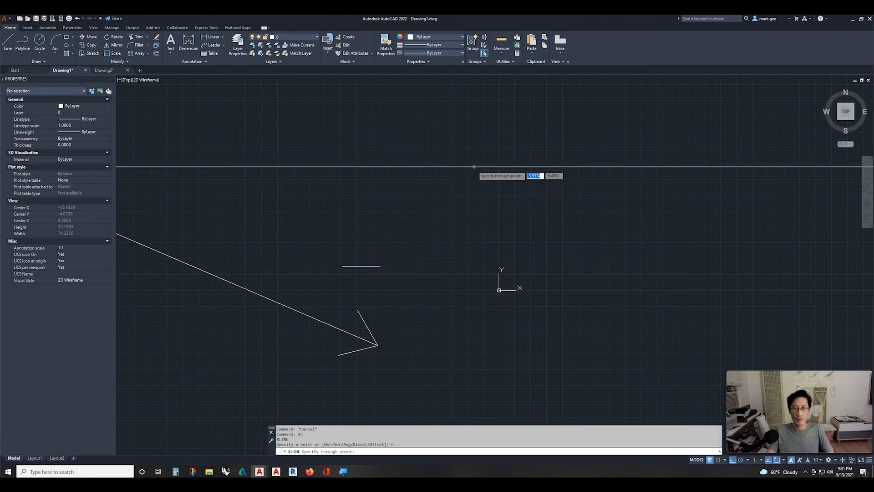
left_click(474, 167)
left_click(474, 199)
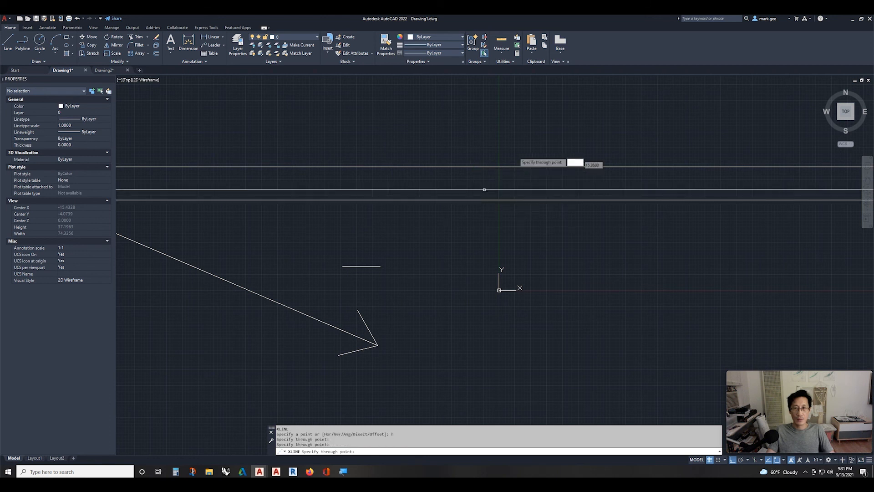
left_click(539, 127)
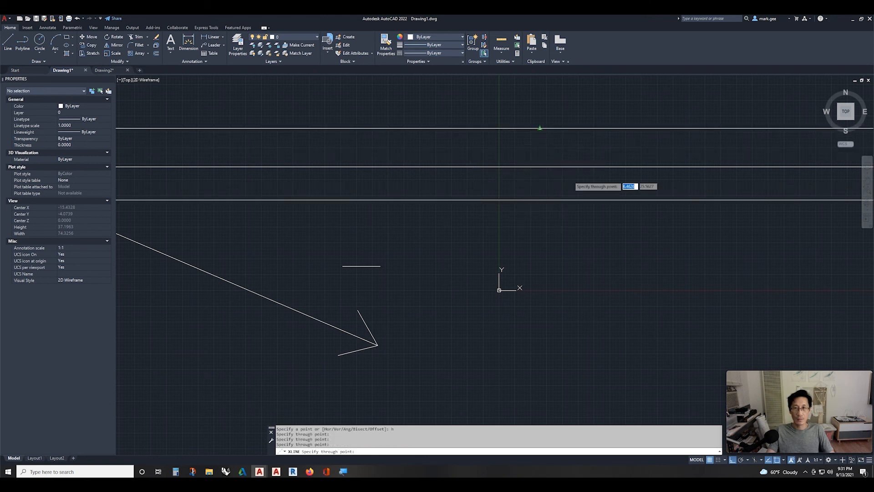
left_click(584, 231)
key("Return")
Draw four vertical construction lines at free spacing across the four horizontal ones, using the XLINE Ver option.
type("xl")
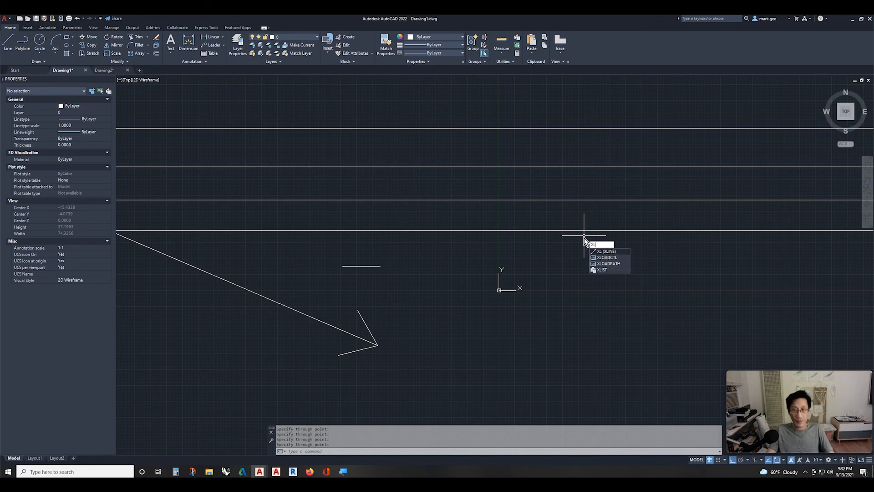
key("Return")
type("v")
key("Return")
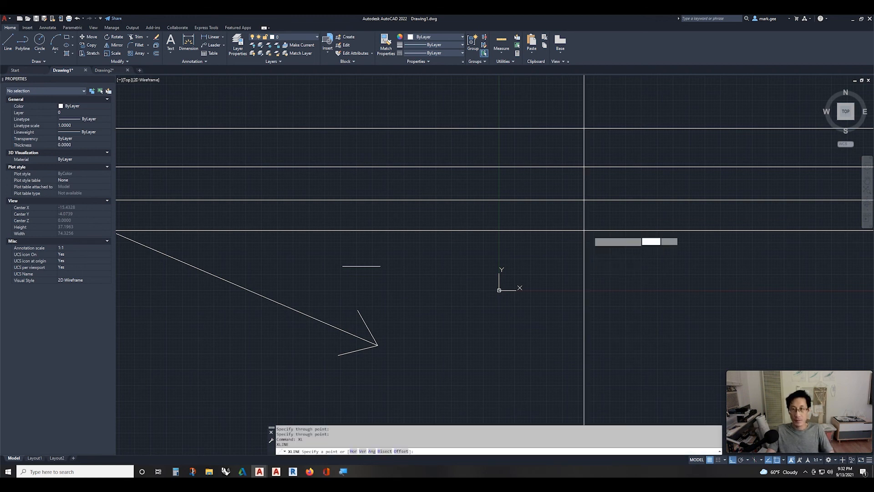
left_click(655, 249)
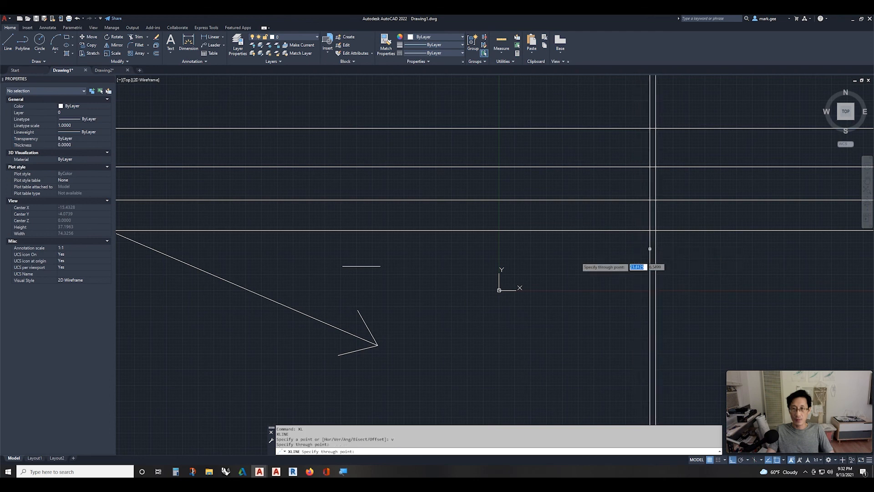
left_click(550, 265)
left_click(463, 273)
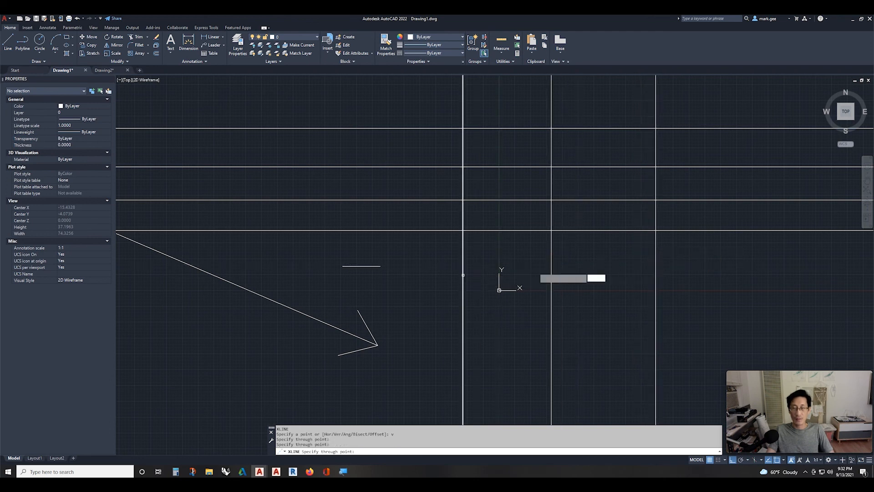
left_click(605, 270)
key("Return")
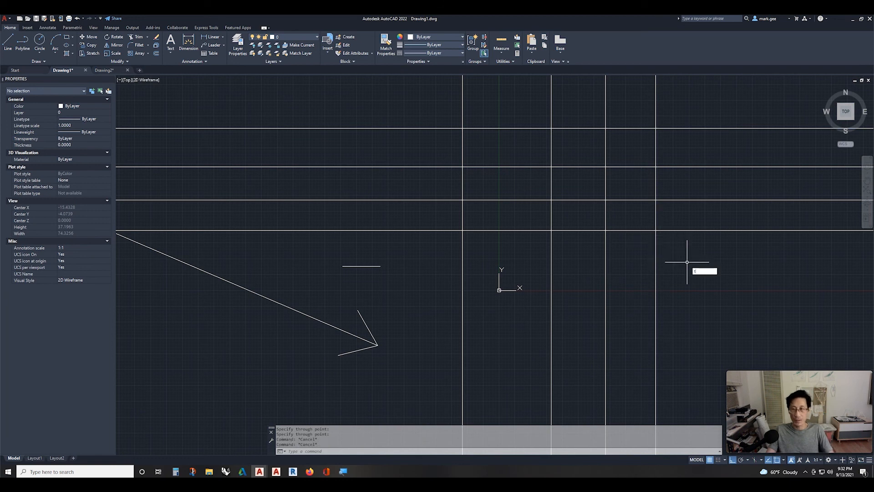
Trim the rightmost vertical line above and below the horizontal lines, and the two middle vertical lines above the topmost horizontal line.
type("tr")
key("Return")
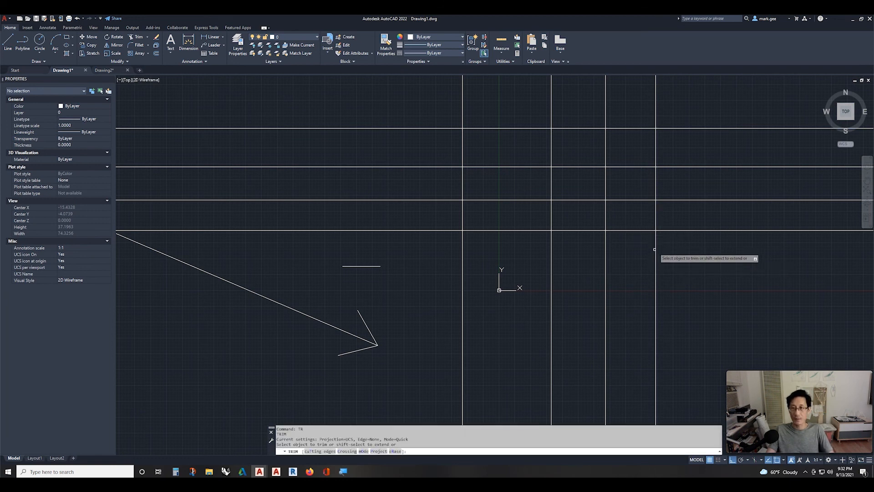
left_click(655, 116)
left_click(623, 108)
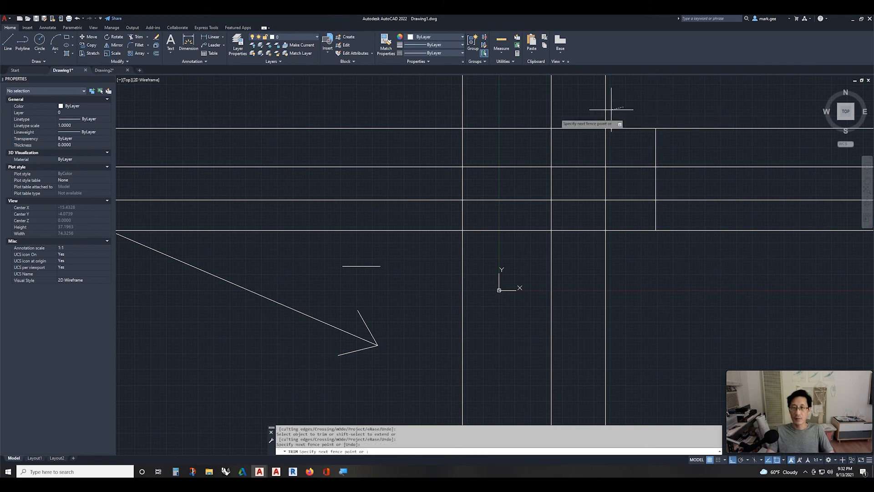
left_click(623, 107)
key("Return")
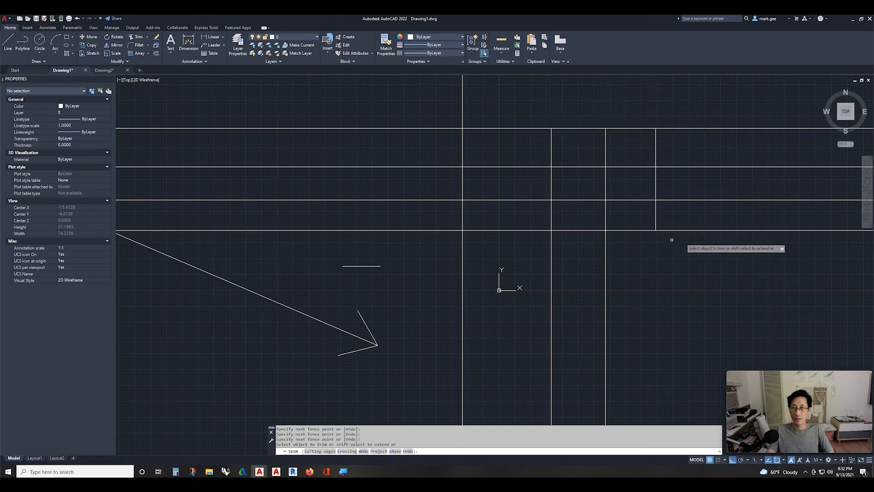
Trim the four horizontal lines where they extend beyond the rightmost and leftmost vertical lines, using fence selections.
left_click(701, 108)
left_click(681, 250)
key("Return")
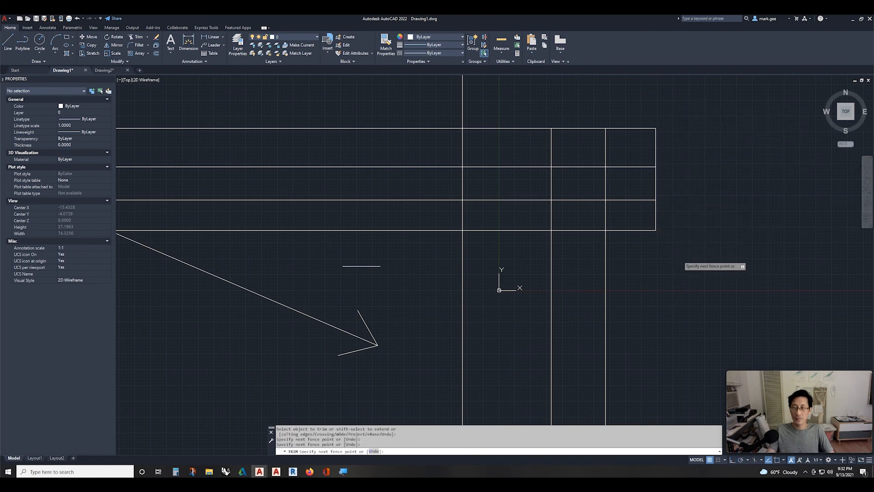
left_click(441, 245)
left_click(391, 121)
key("Return")
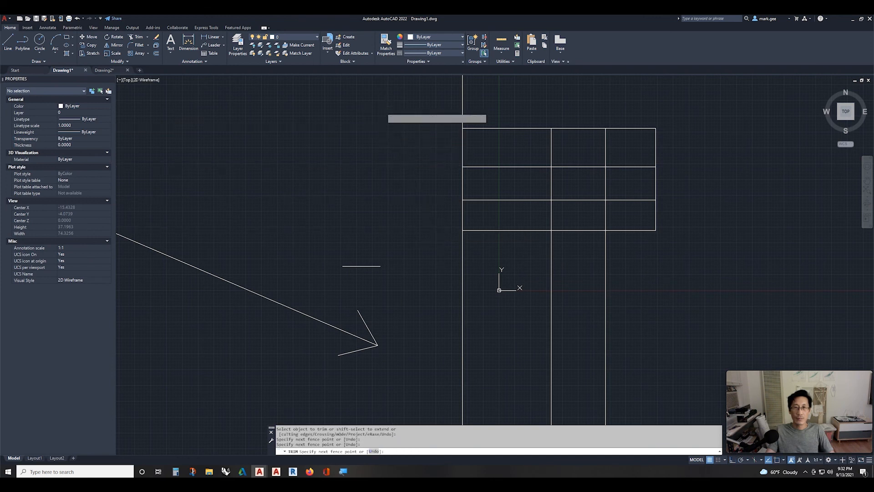
key("Escape")
key("Escape")
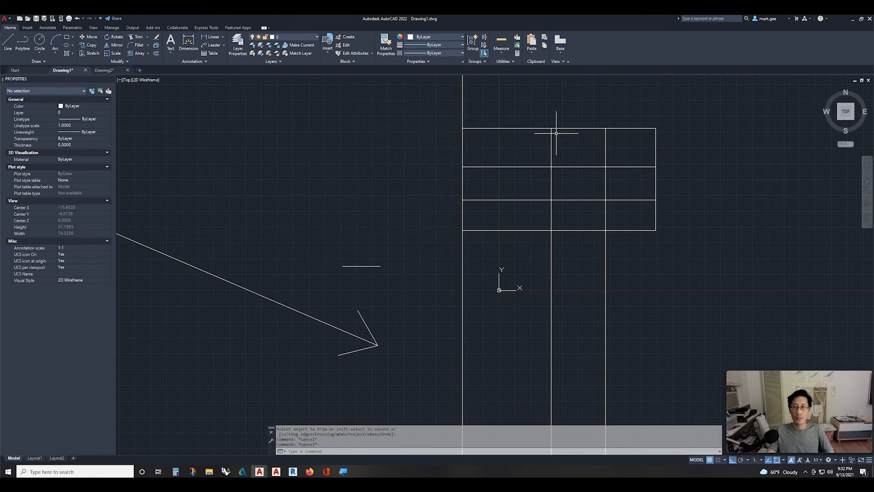
Select the topmost horizontal line of the trimmed grid to examine its object type and geometry.
left_click(540, 128)
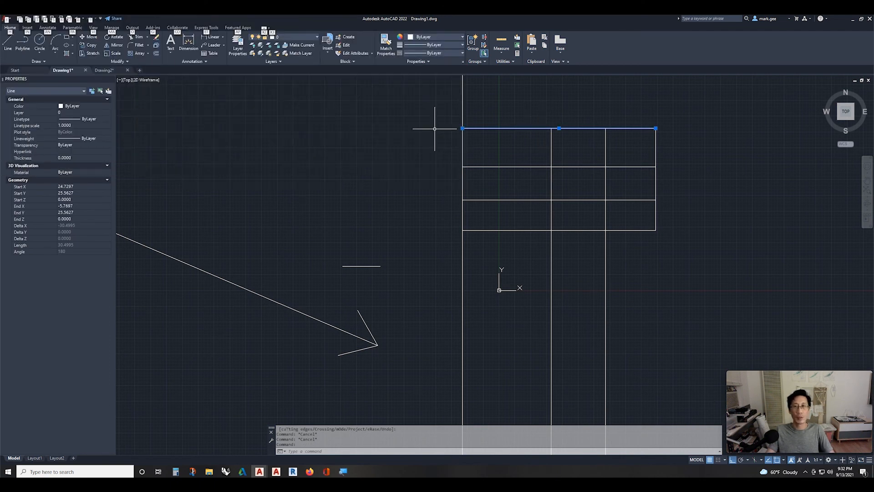
key("super")
right_click(562, 177)
key("Escape")
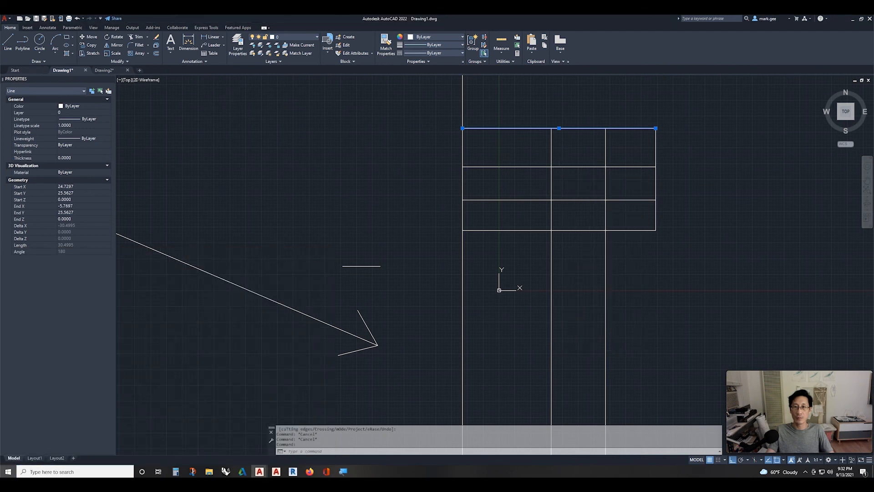